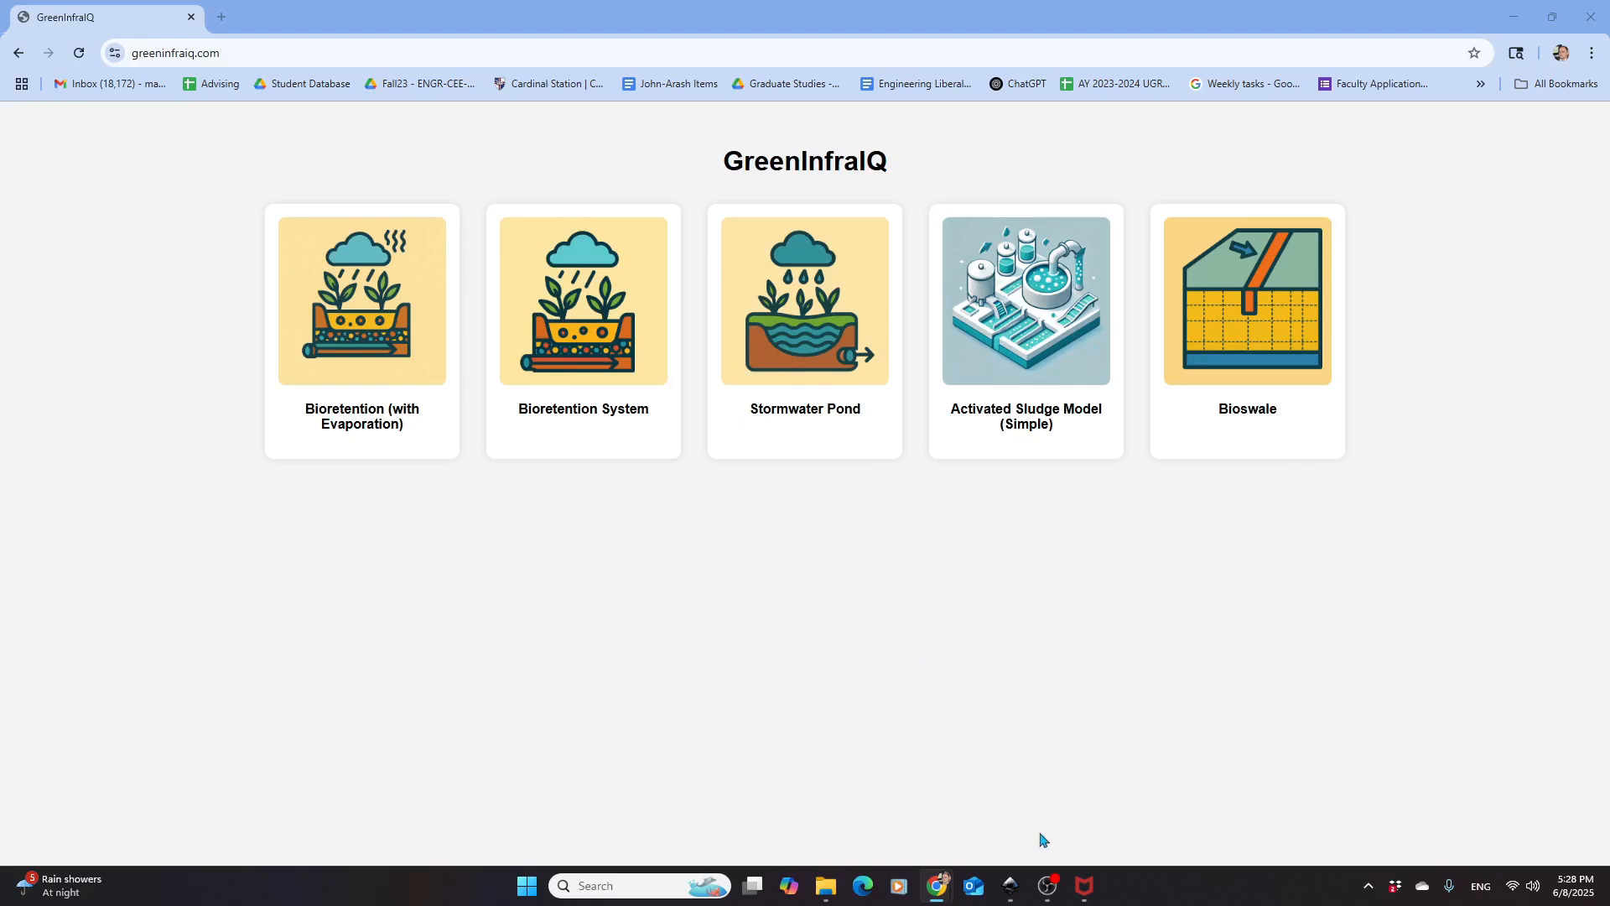
Switch to Inkscape to examine the Bioretention.svg system diagram, and return to the GreenInfraIQ page in the browser
left_click(1011, 887)
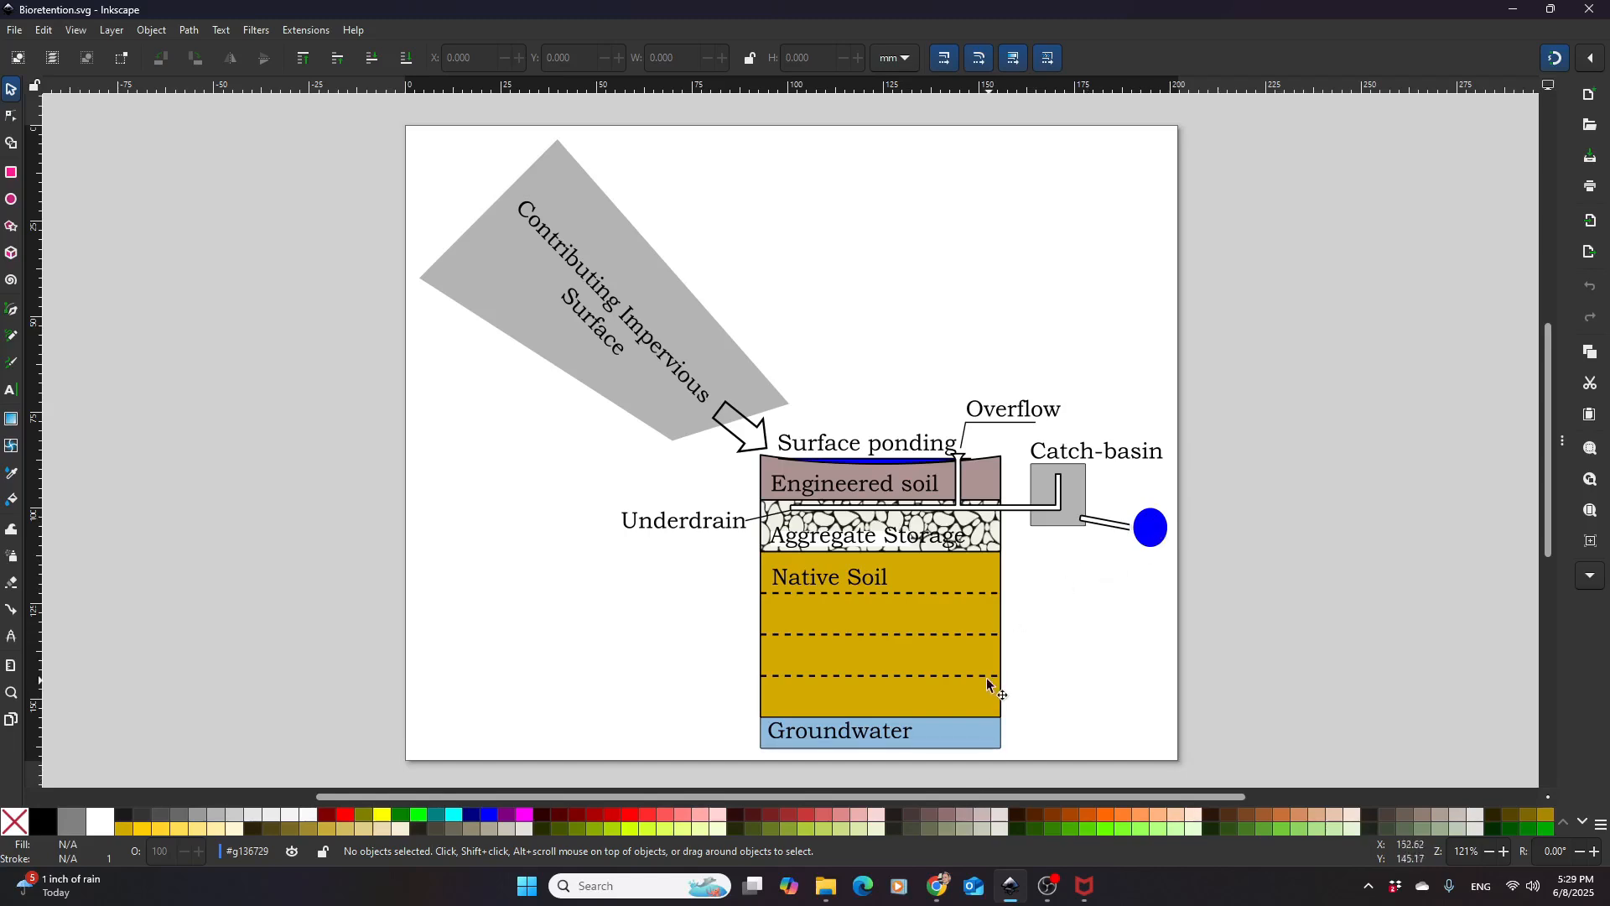
mouse_move(938, 886)
left_click(946, 812)
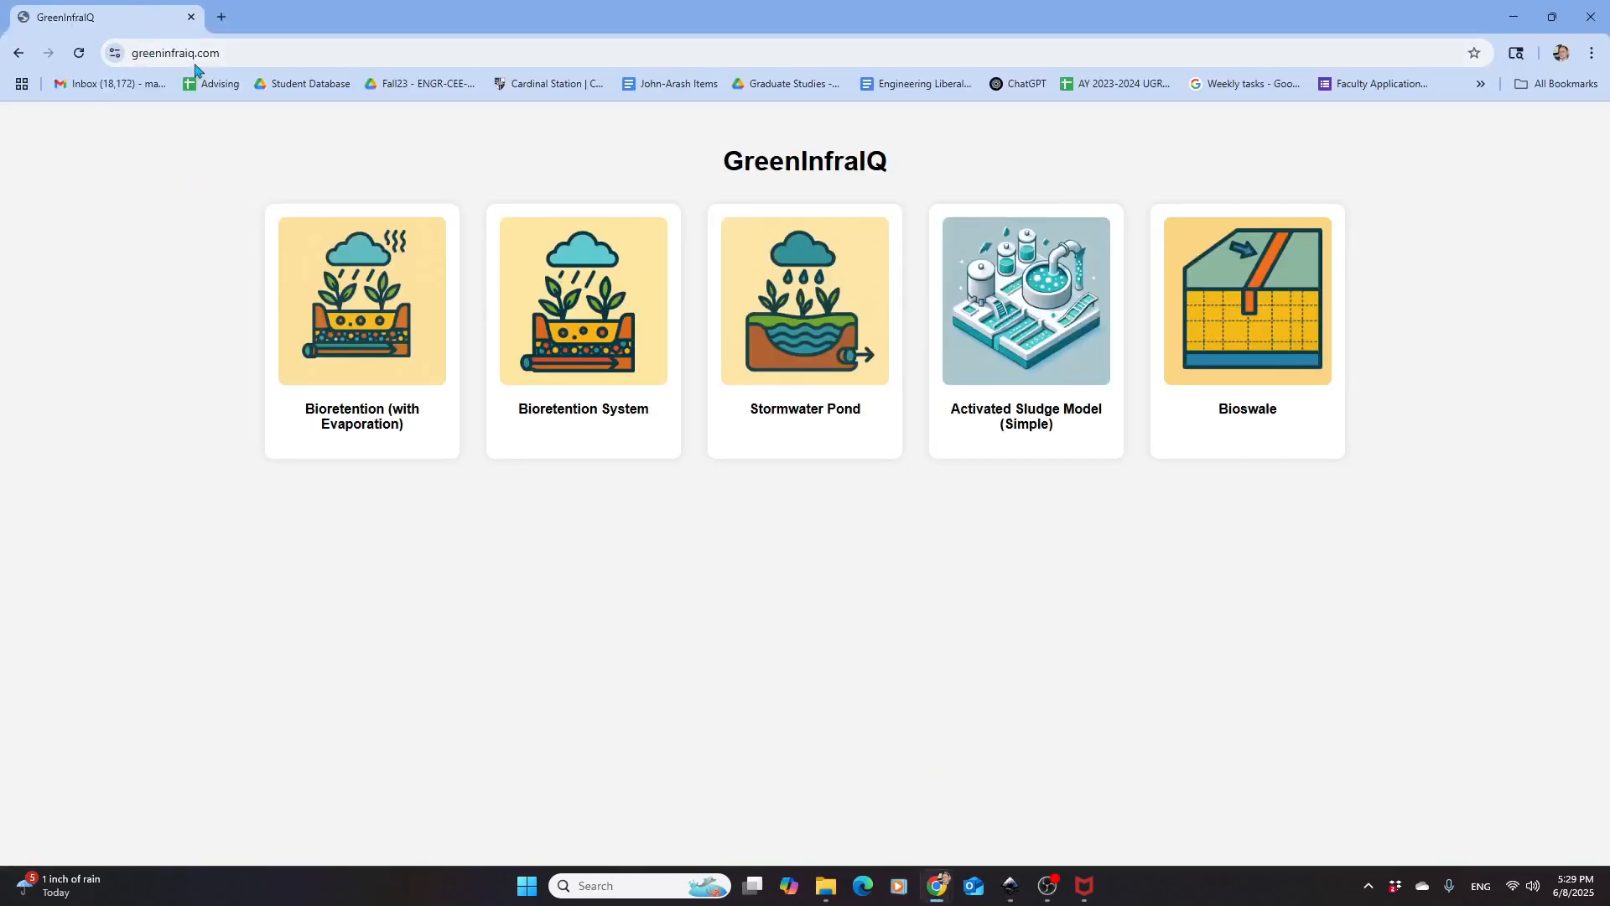
Load greeninfraiq.com and open the Bioretention (with Evaporation) model
left_click(138, 57)
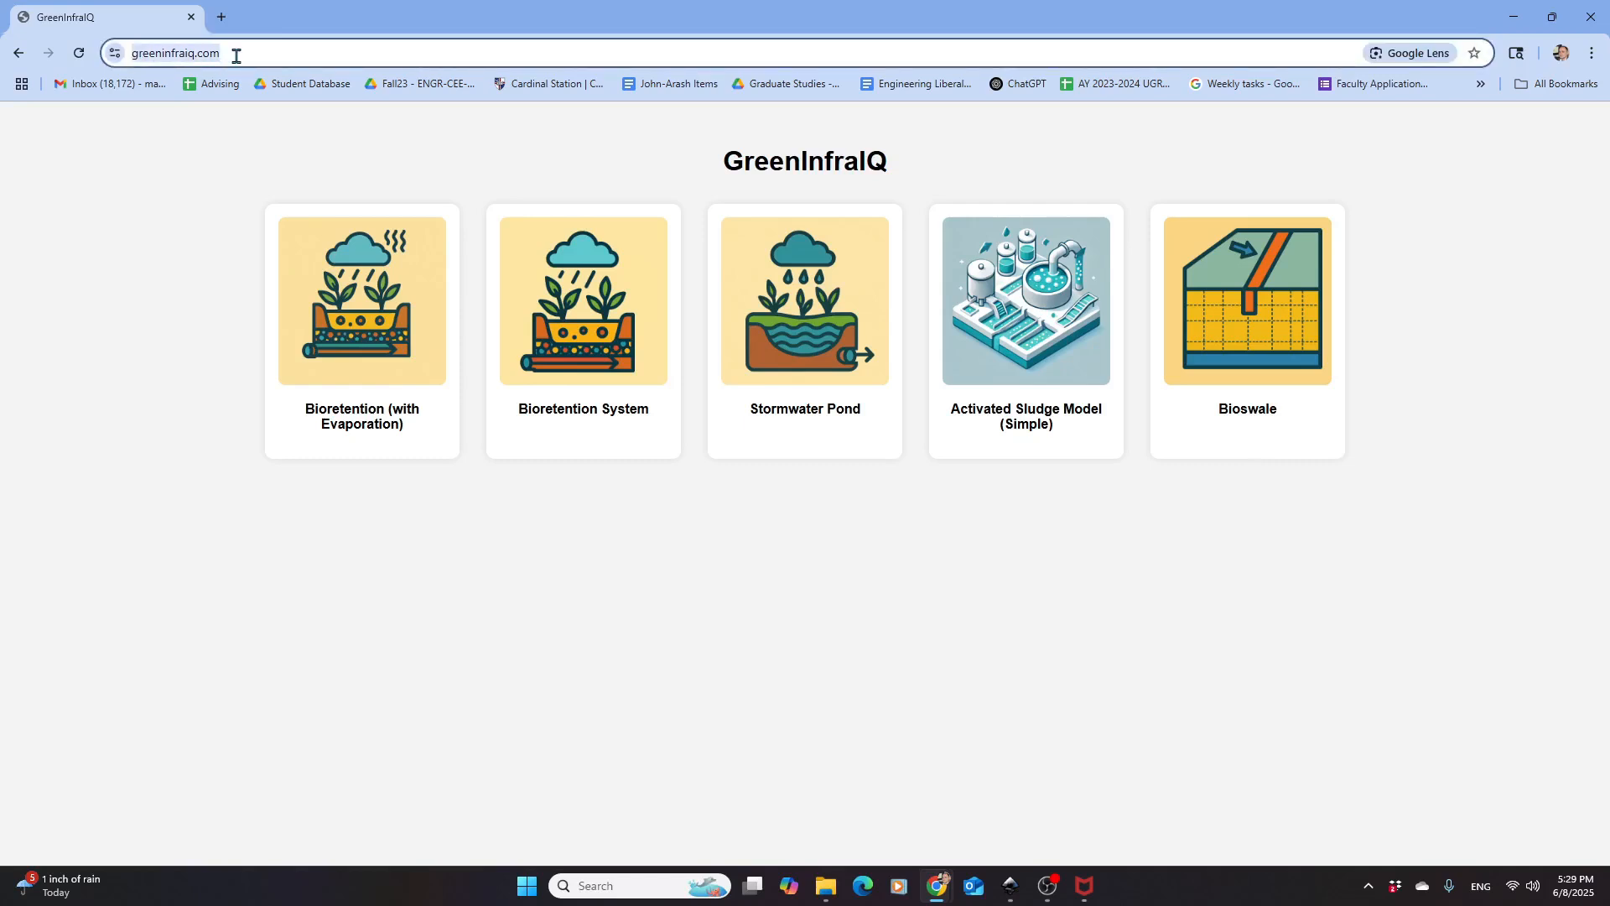
type("greeni")
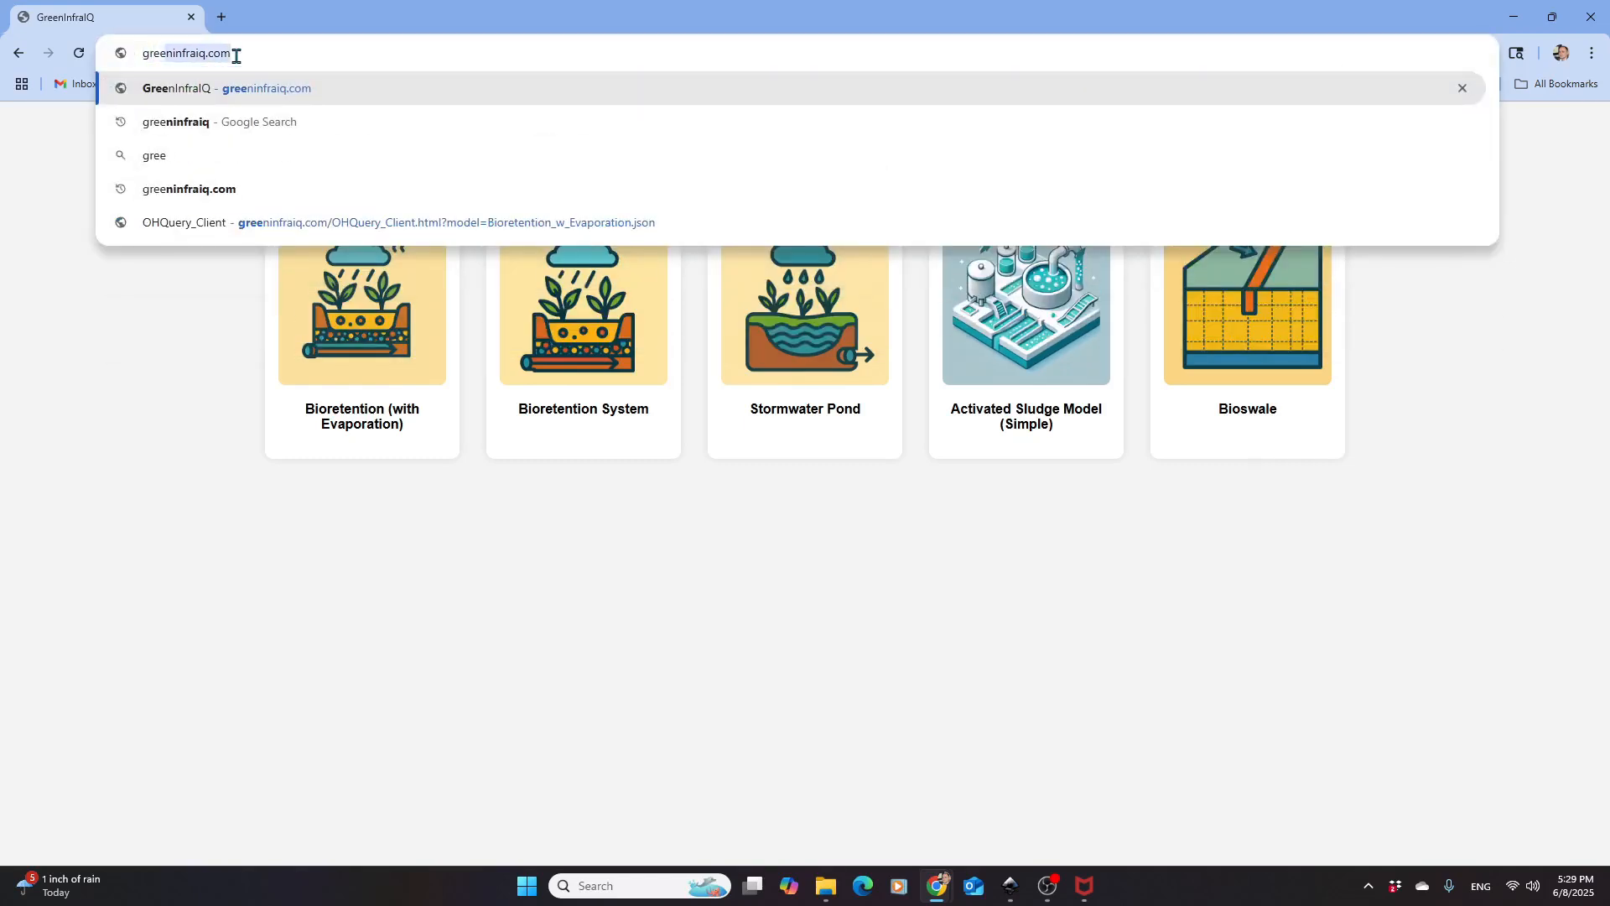
type("nfraiq.")
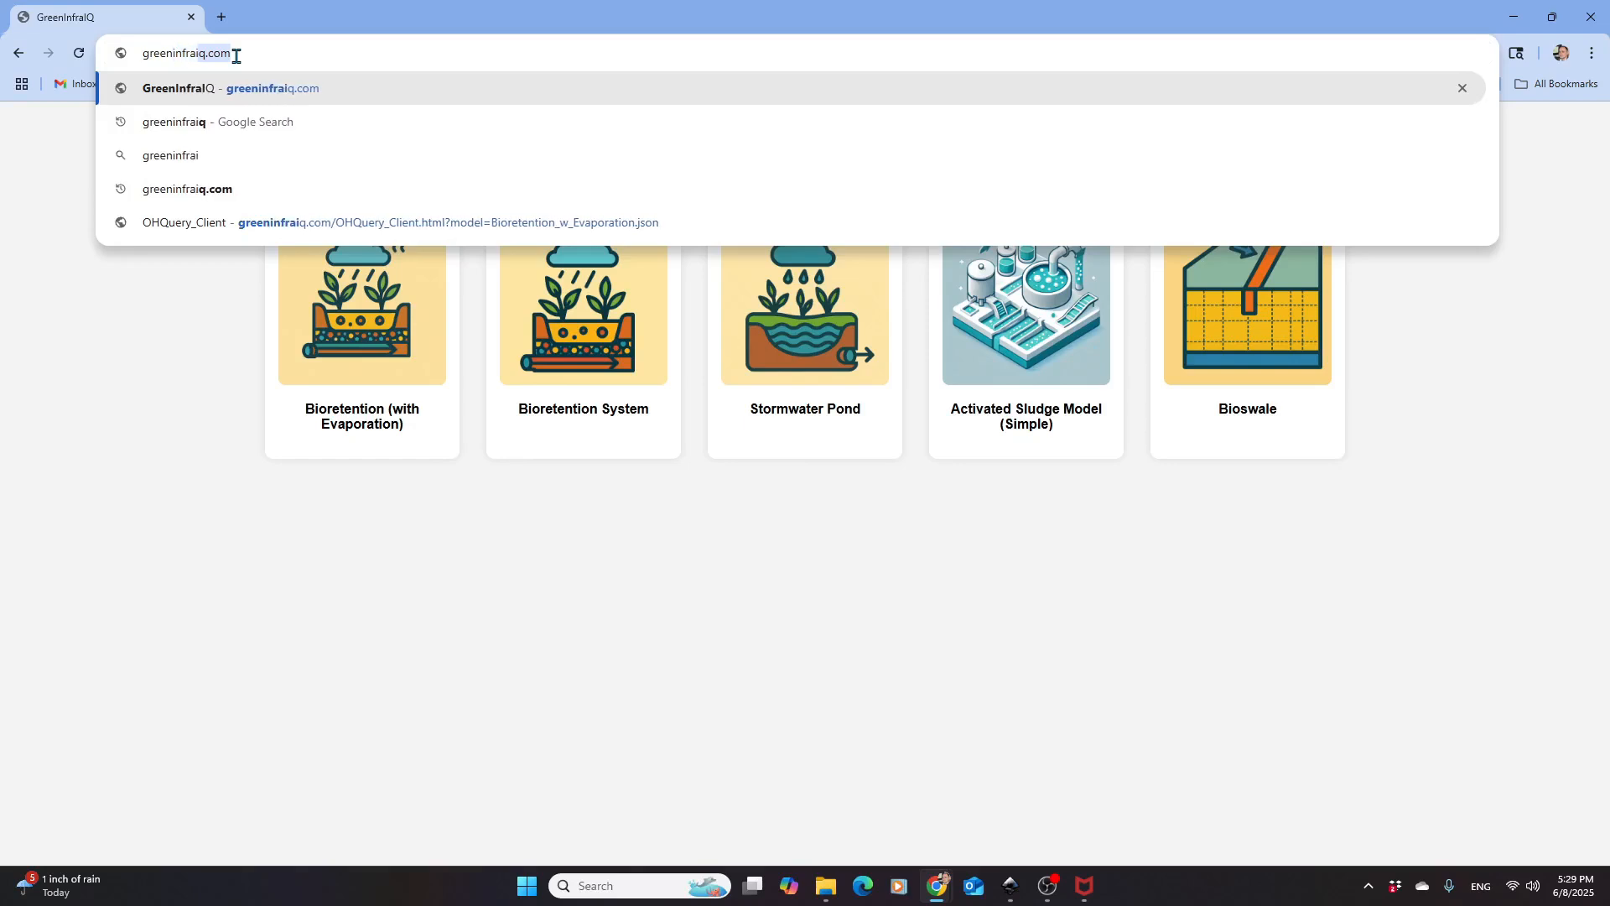
type("com")
key("Return")
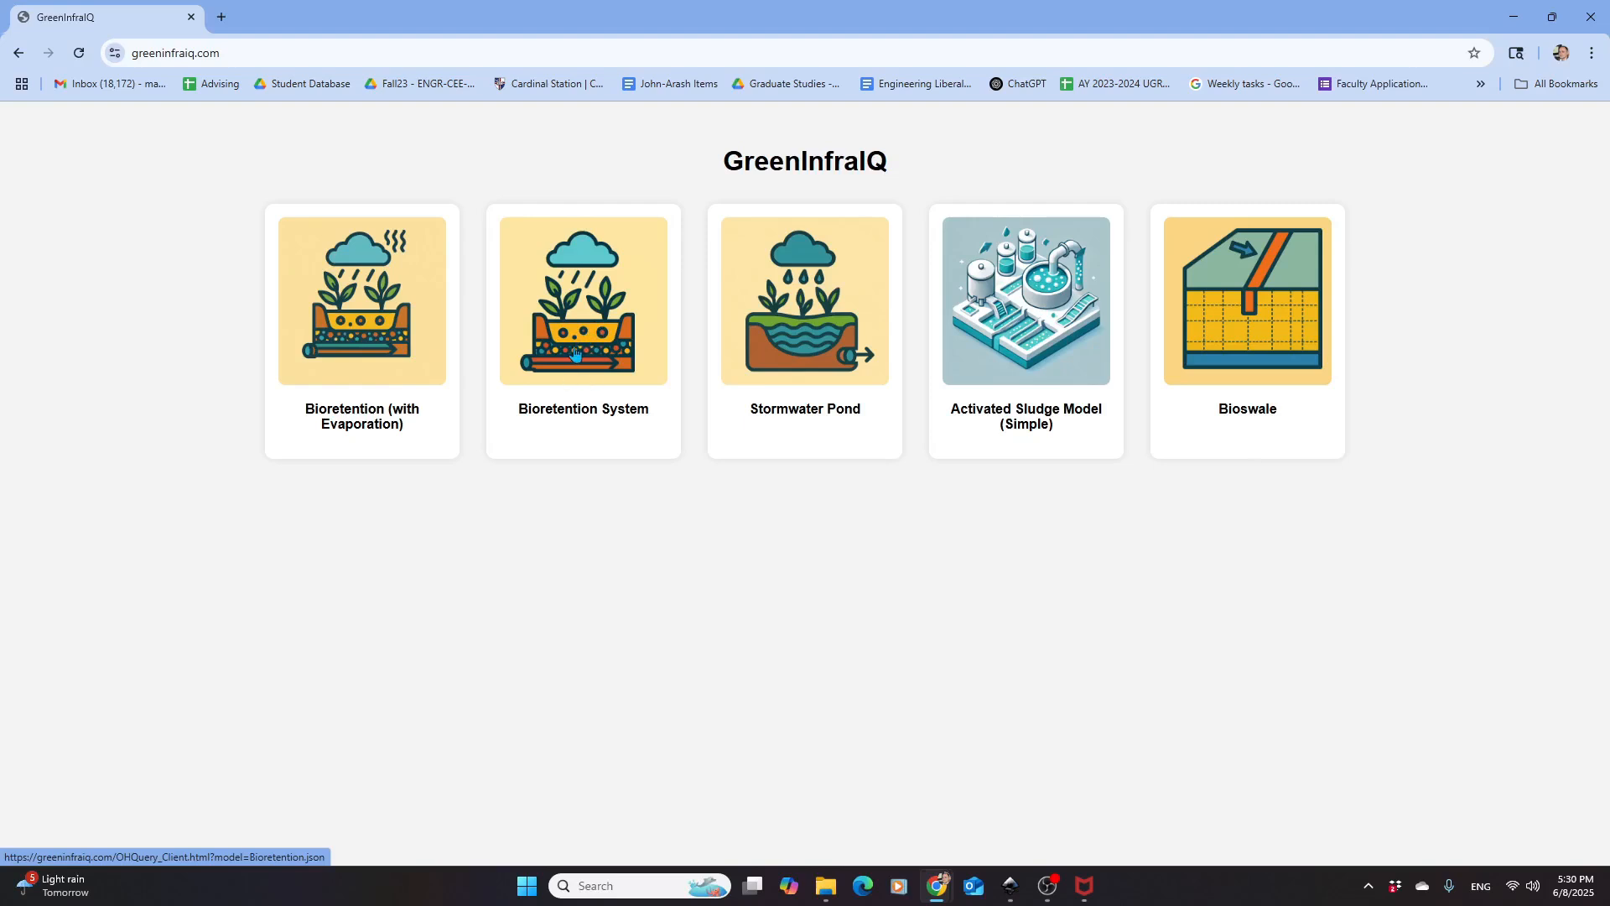
left_click(352, 323)
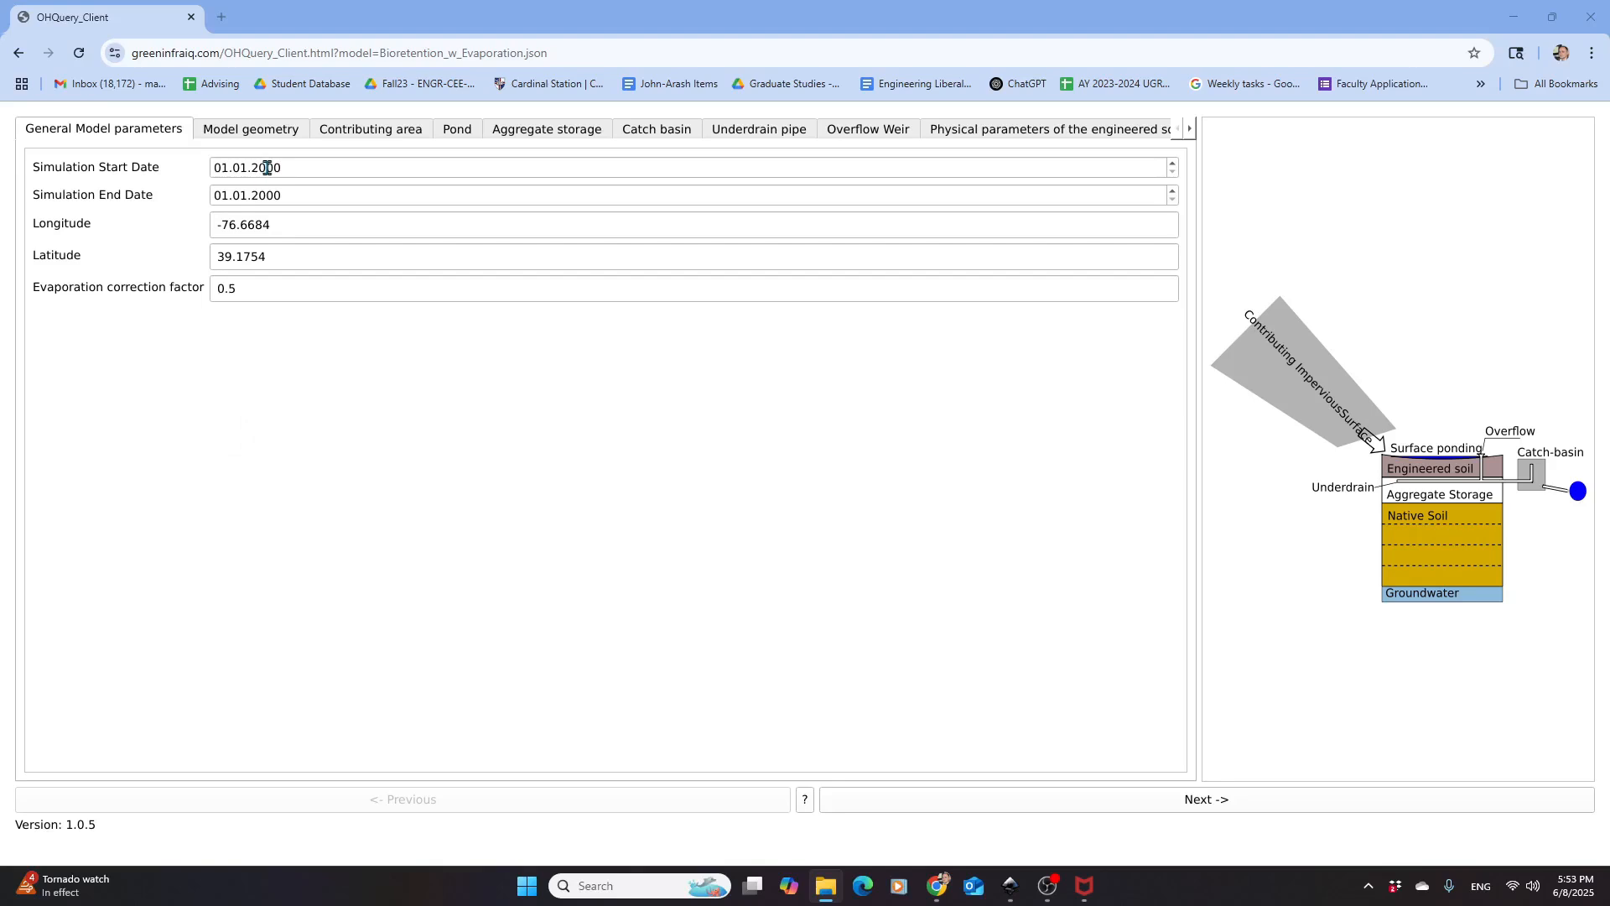
Set the simulation start date to 01.01.2012 and the end date to 01.01.2013
left_click_drag(267, 167, 282, 168)
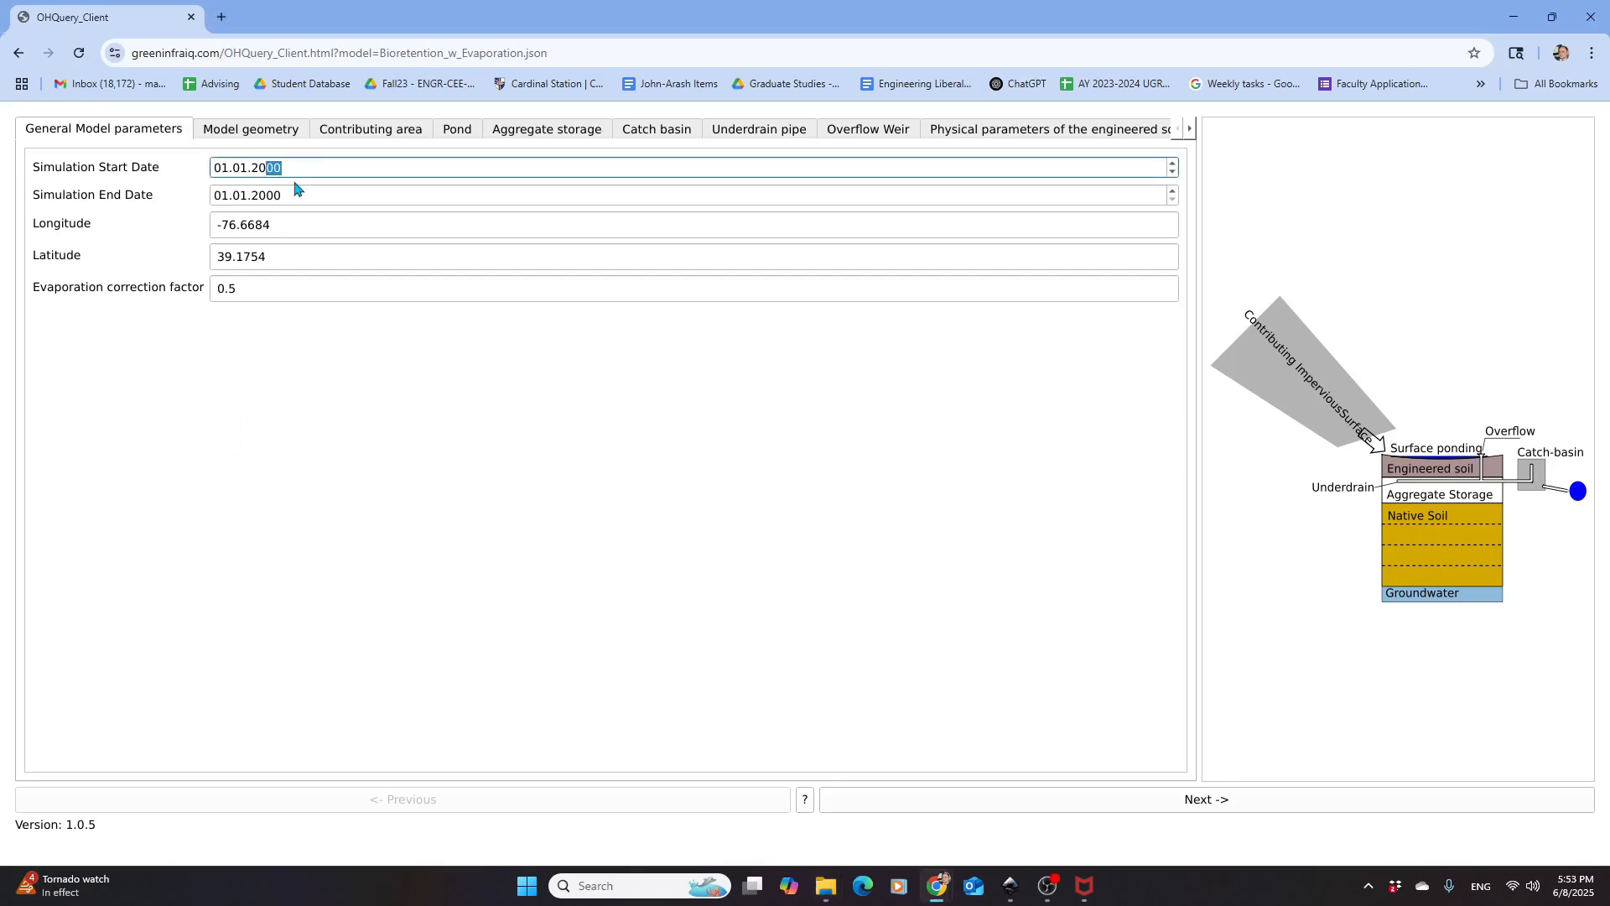
type("12")
left_click_drag(269, 196, 282, 195)
type("13")
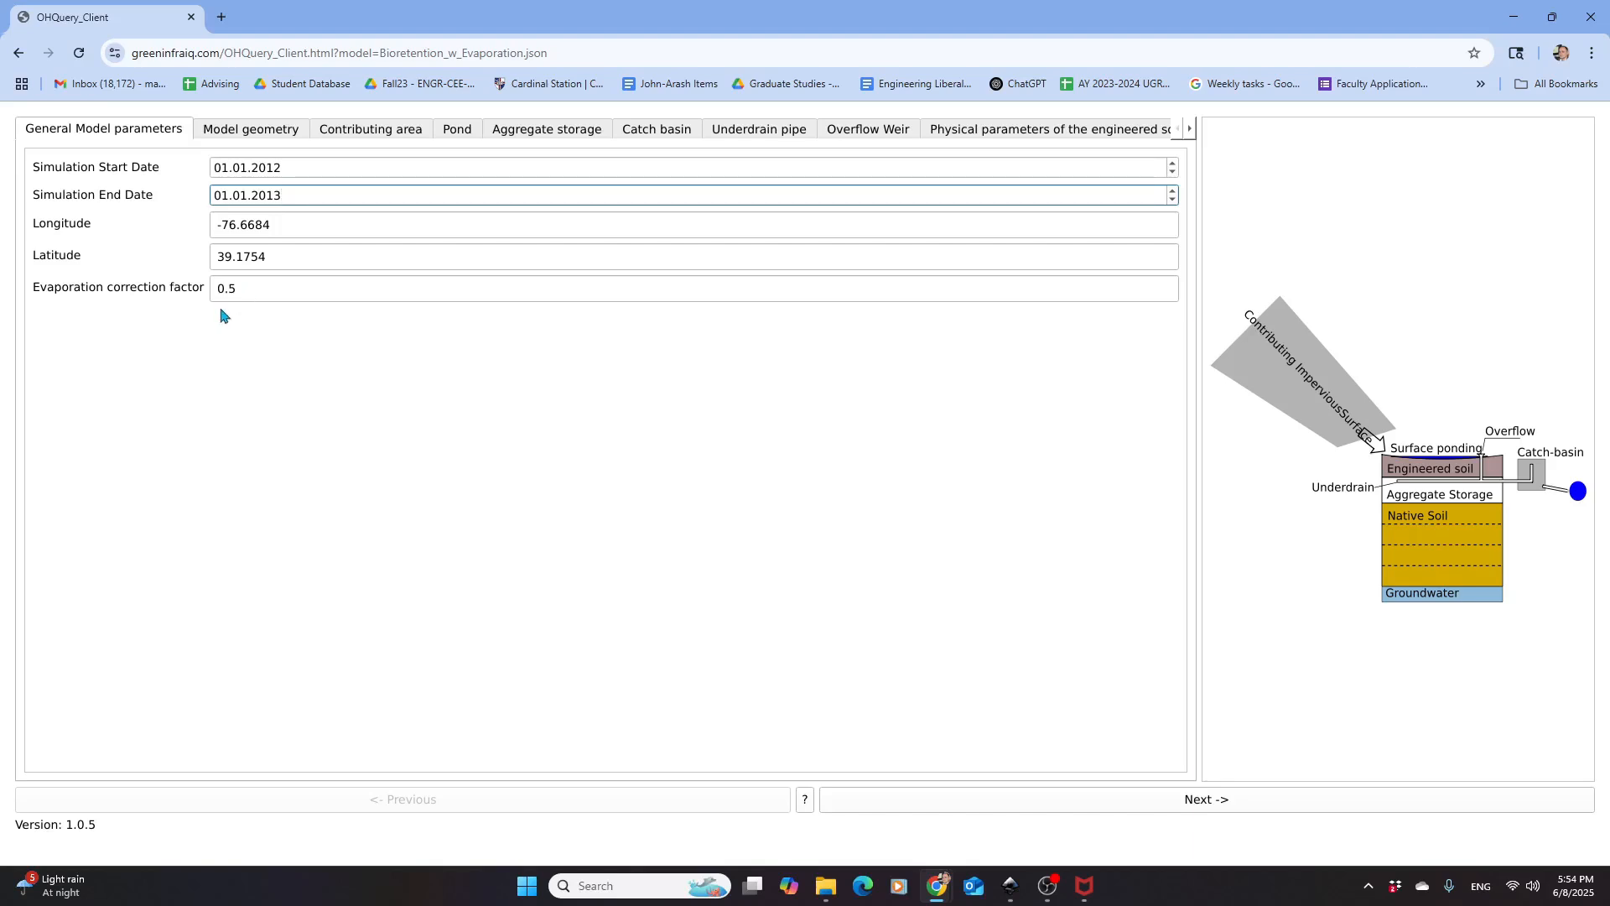
Set the impervious contributing area to 2000 m², its slope to 0.002 and its effective Manning's roughness coefficient to 0.03
left_click(226, 137)
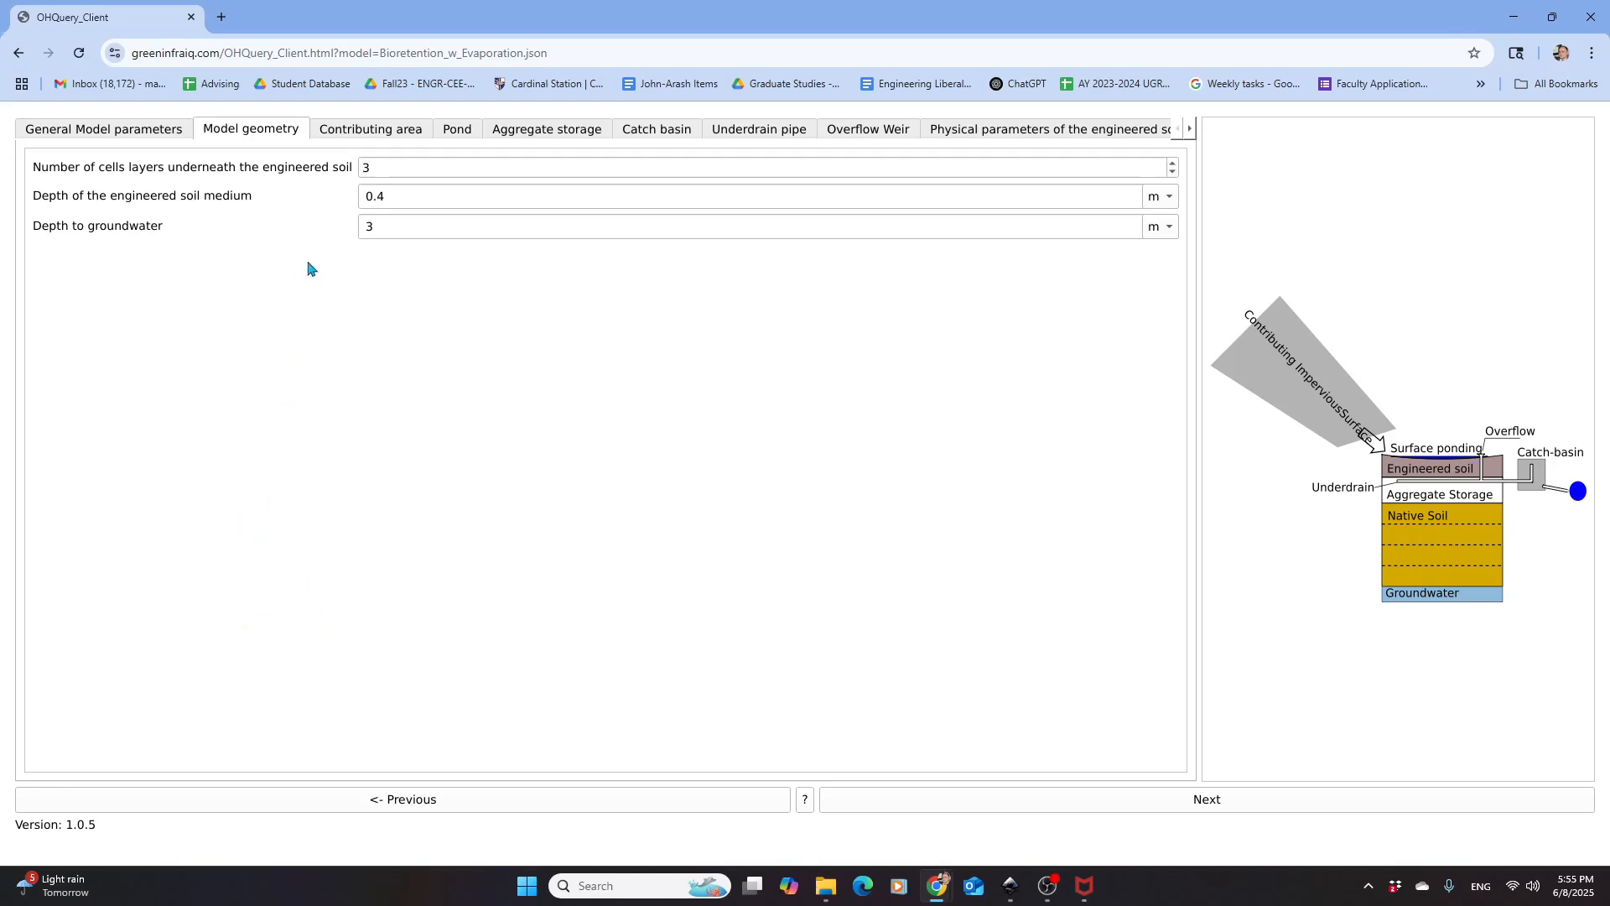
left_click(340, 137)
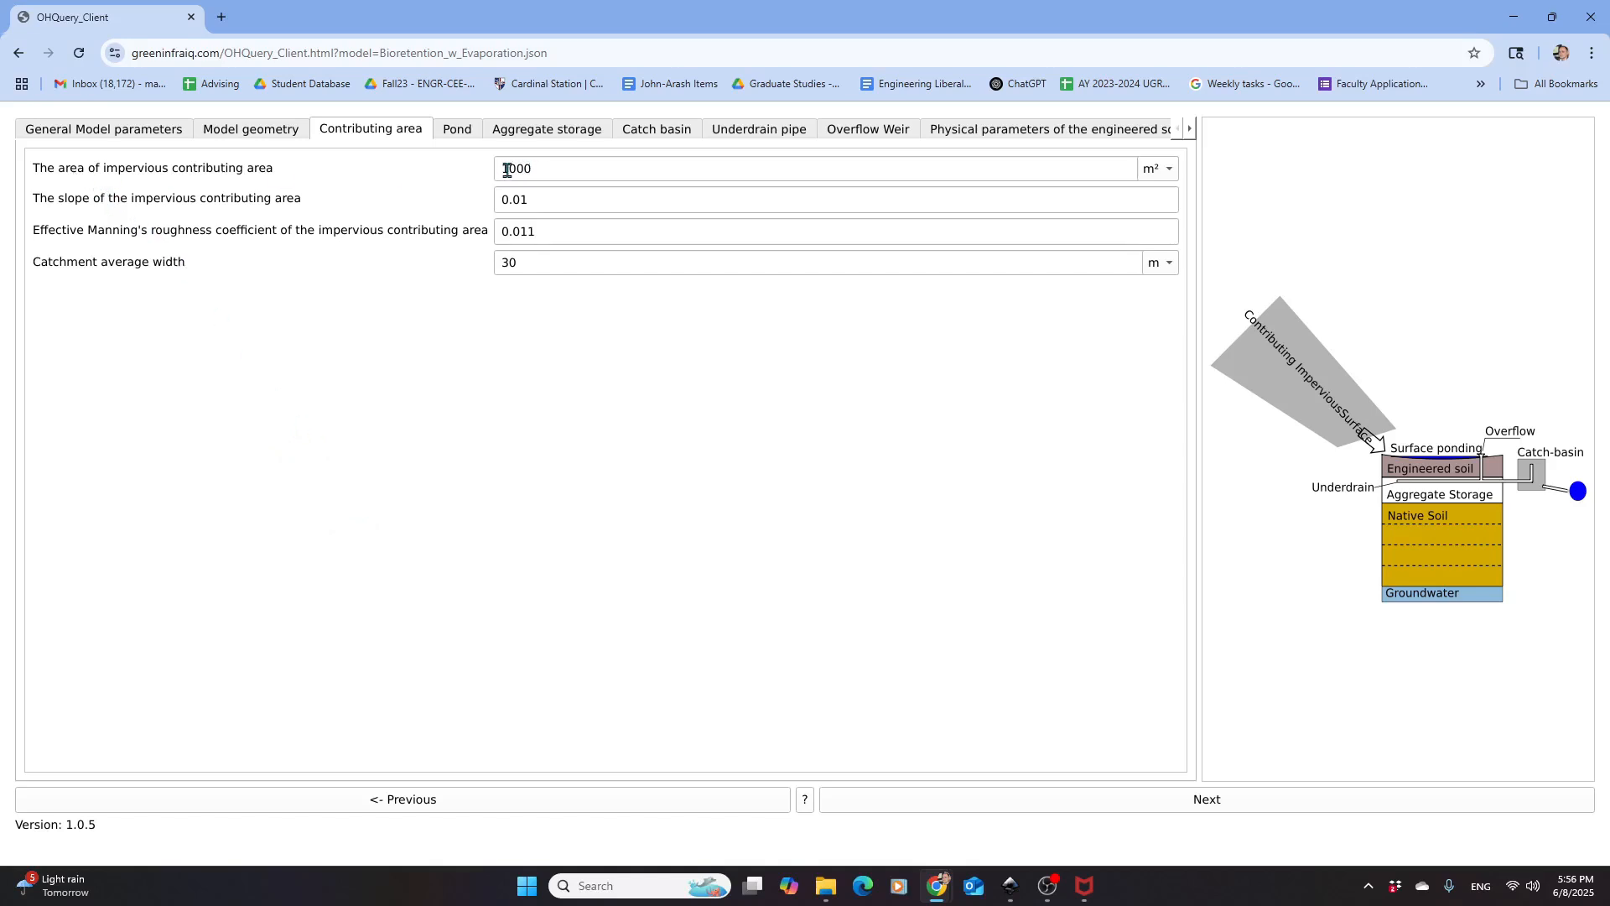
left_click_drag(508, 171, 499, 170)
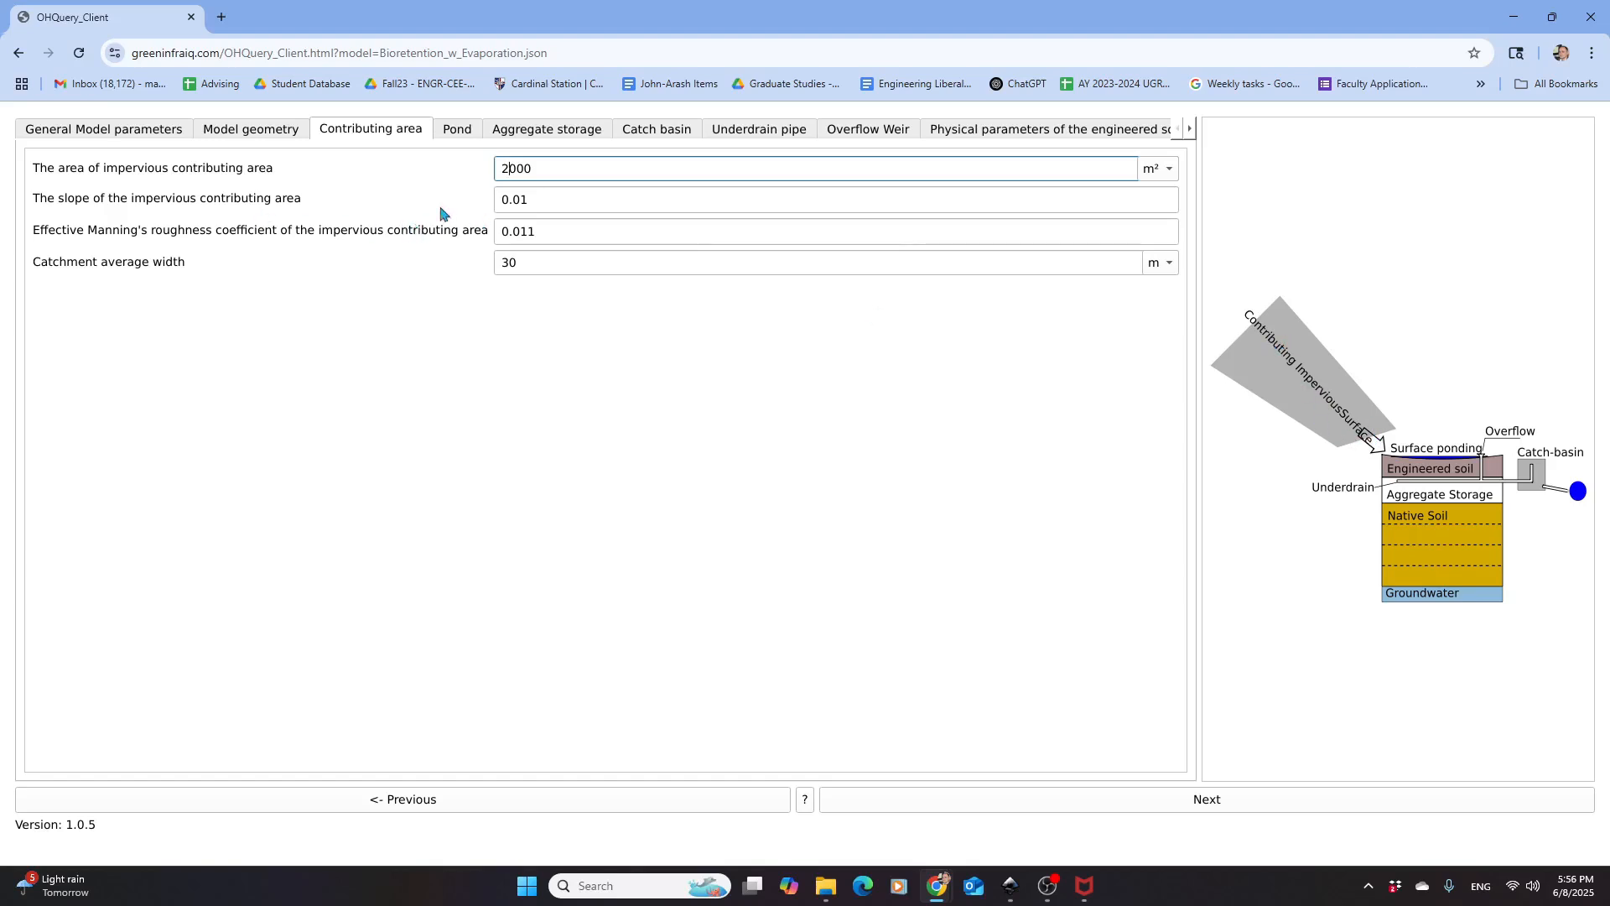
left_click(522, 199)
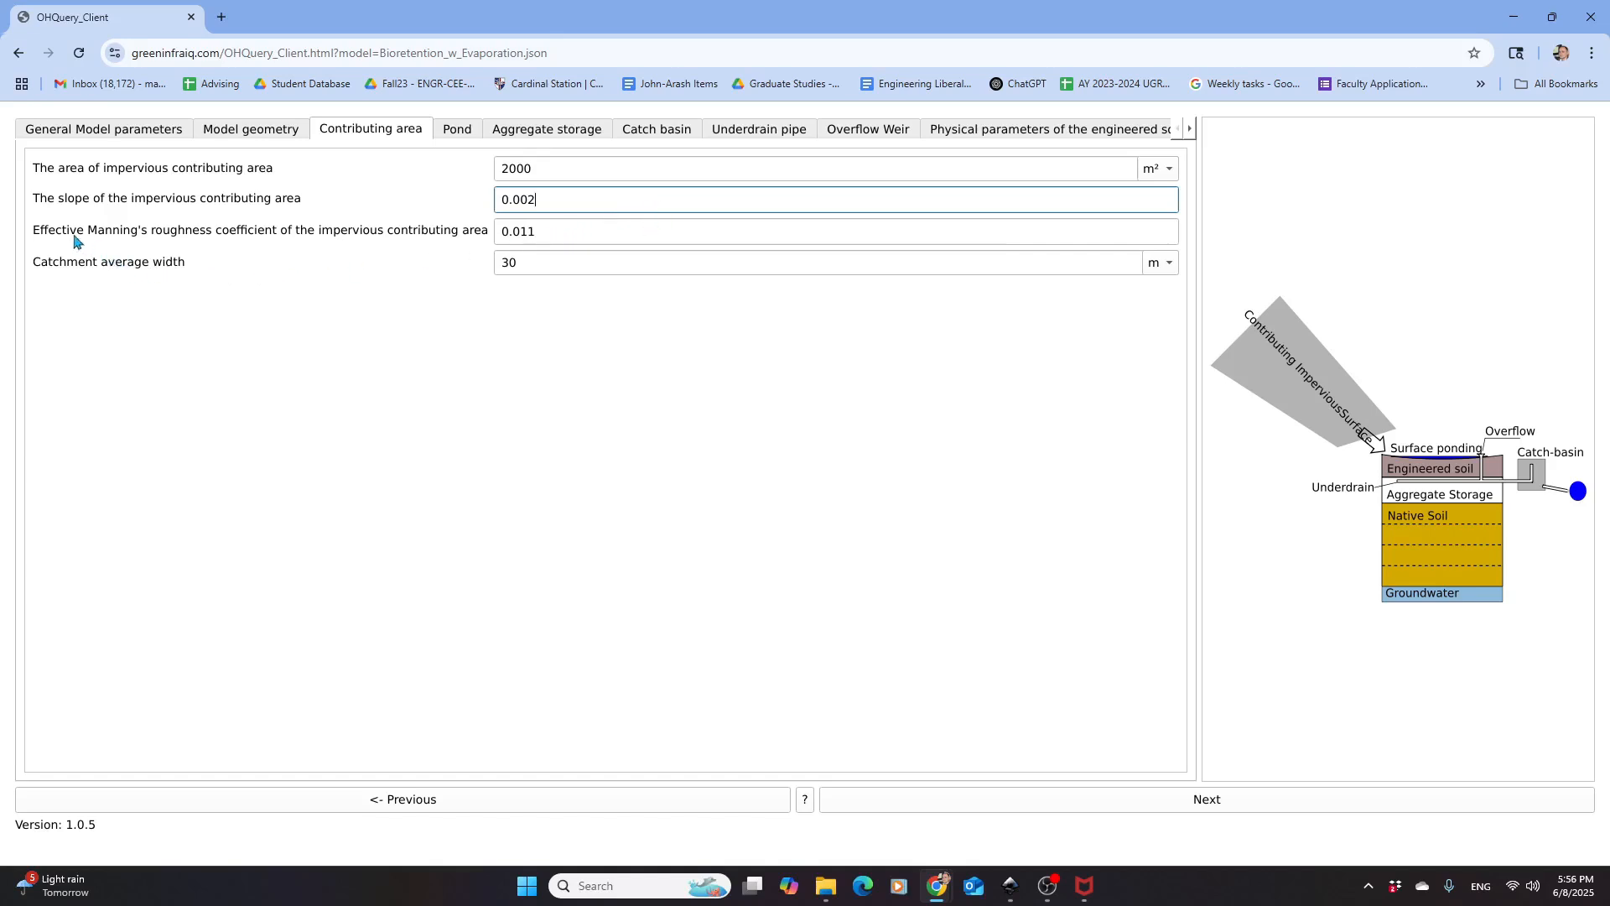
left_click(523, 232)
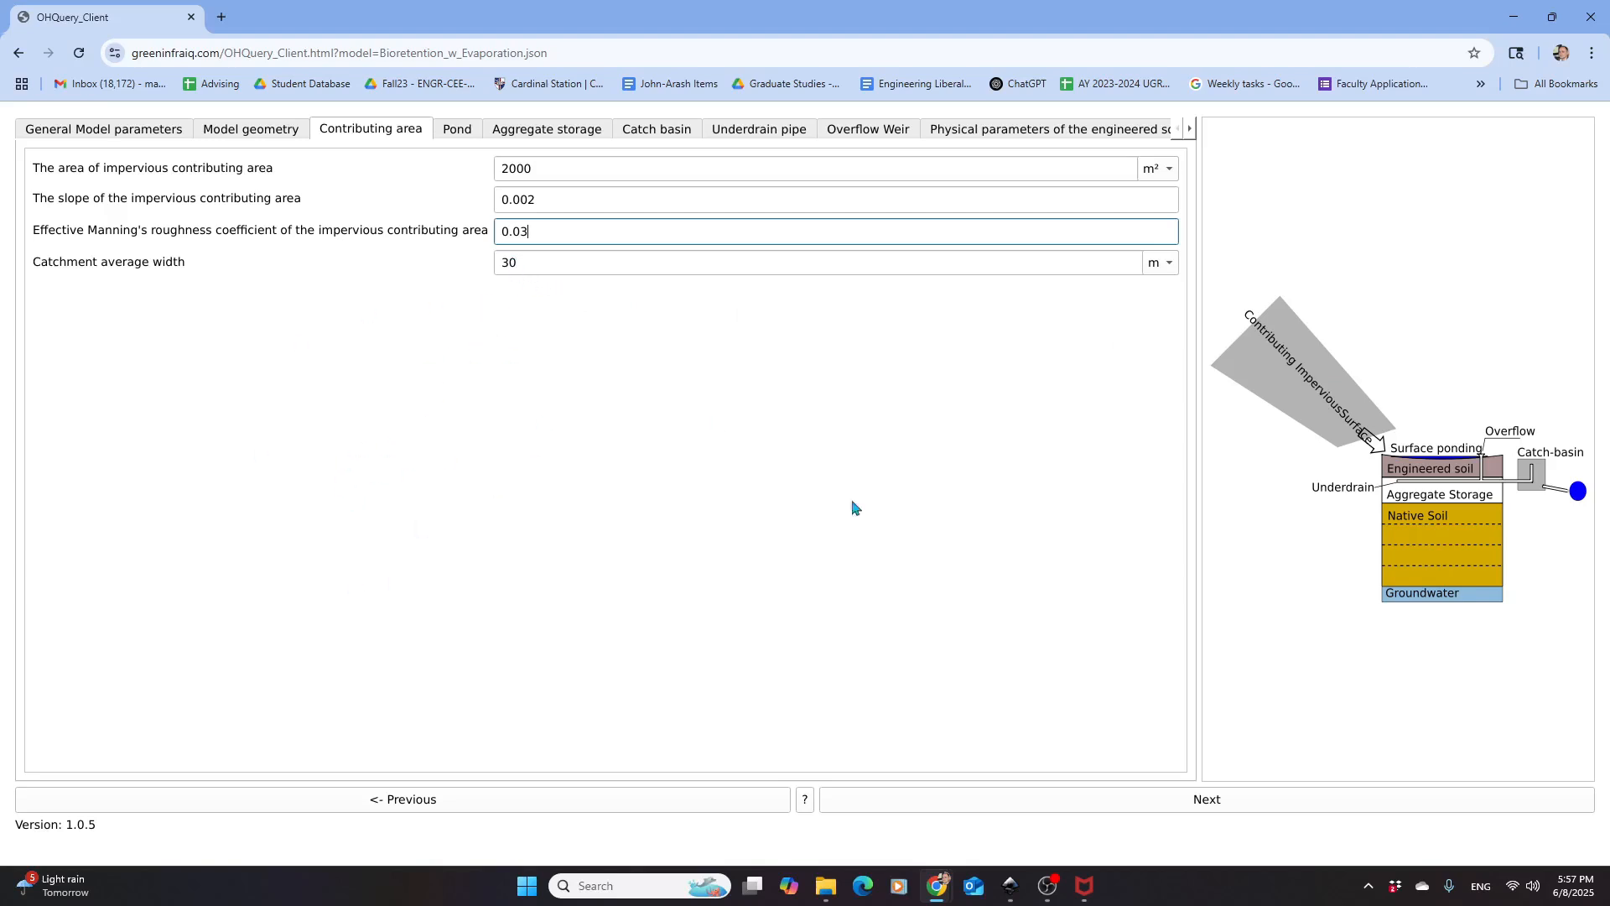
Set the pond's surface area at 0.1 m water depth to 200 m² and the aggregate storage porosity to 0.45
left_click(1029, 804)
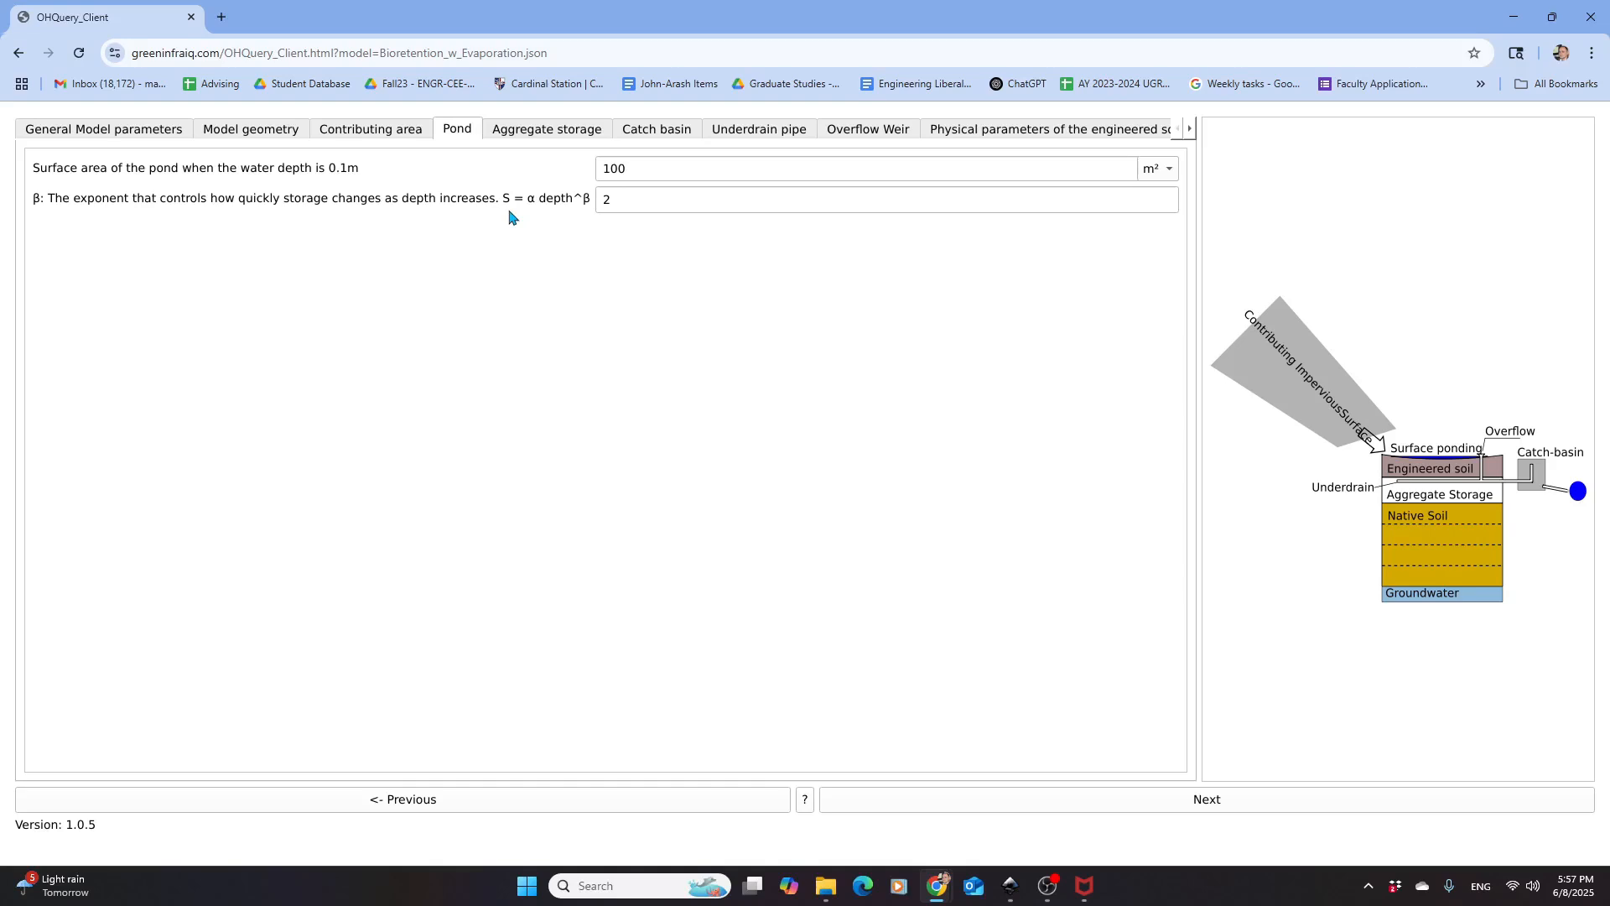
left_click_drag(609, 167, 601, 169)
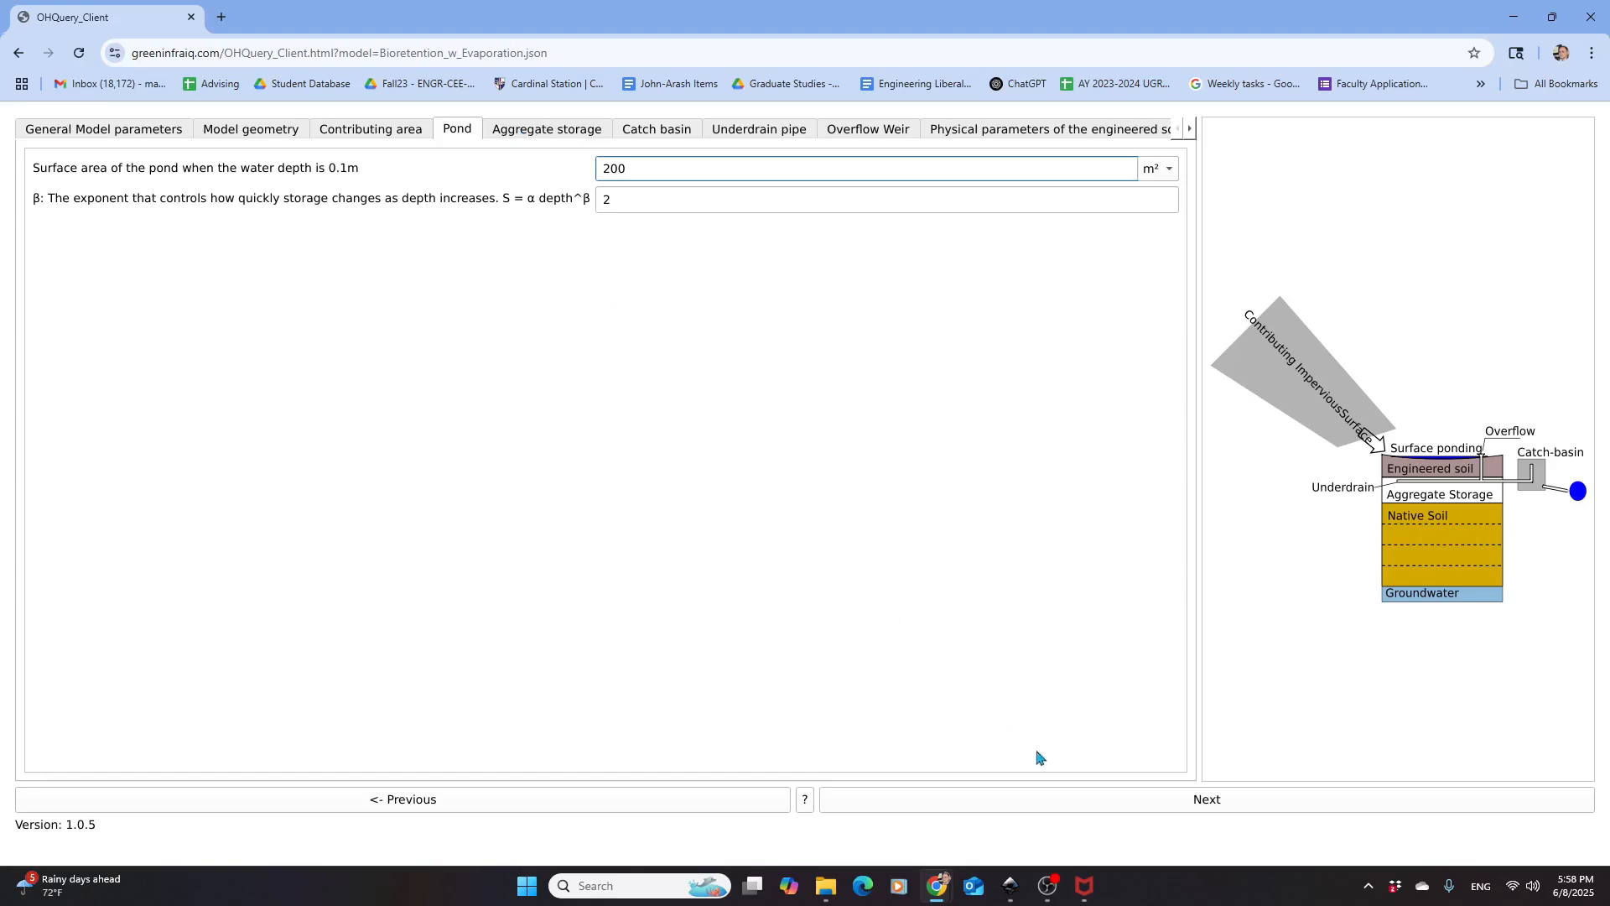
left_click(1051, 803)
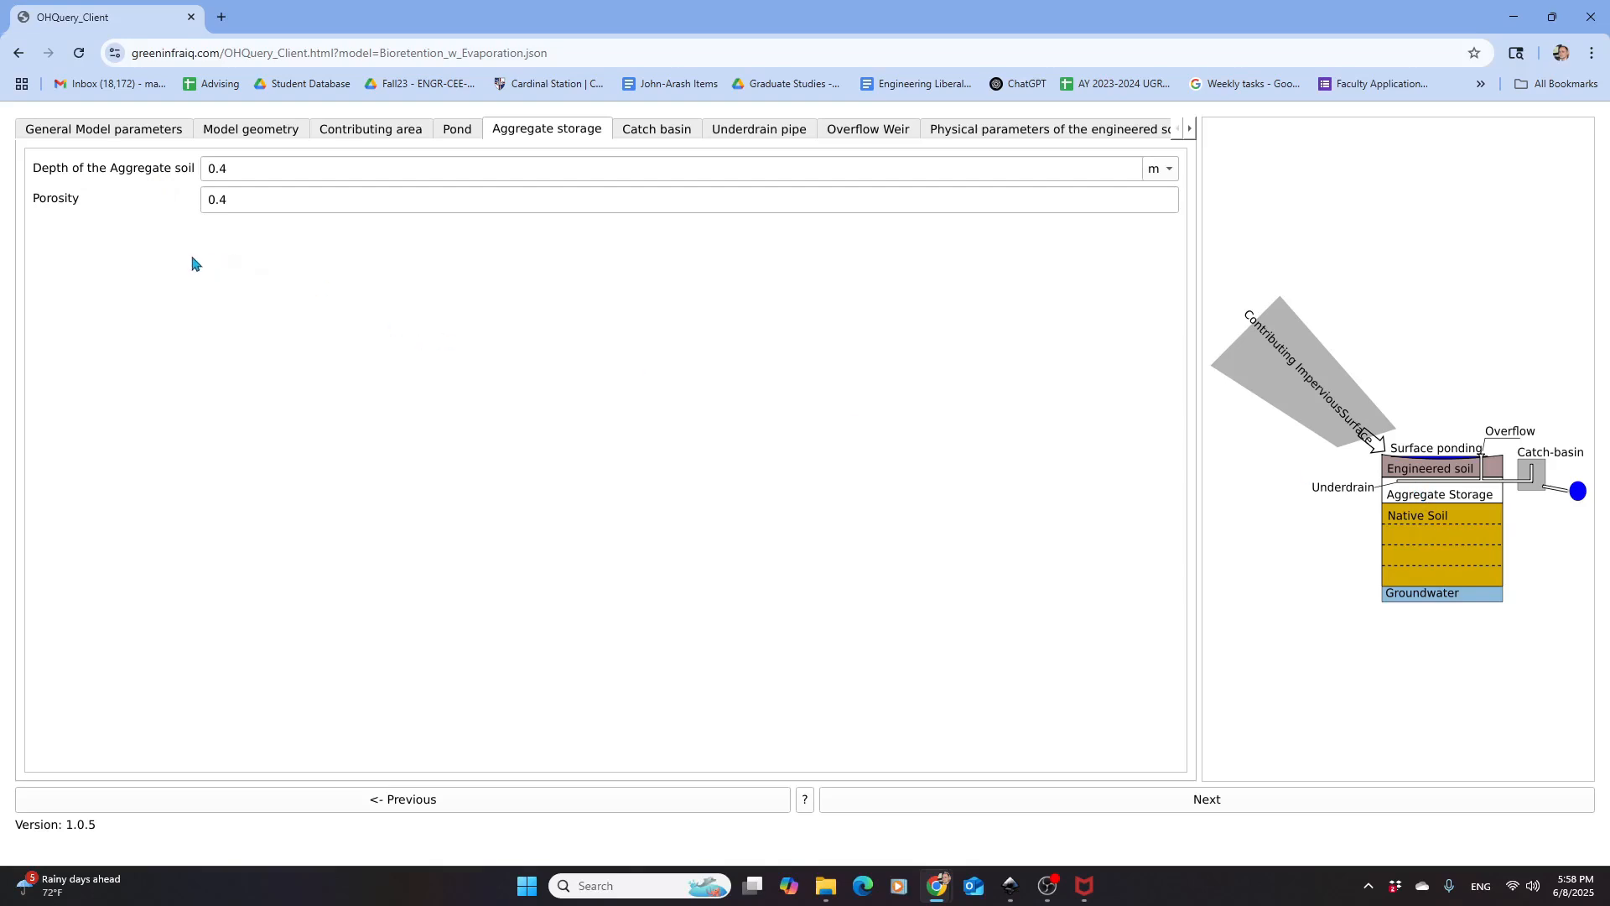
left_click(227, 204)
type("5")
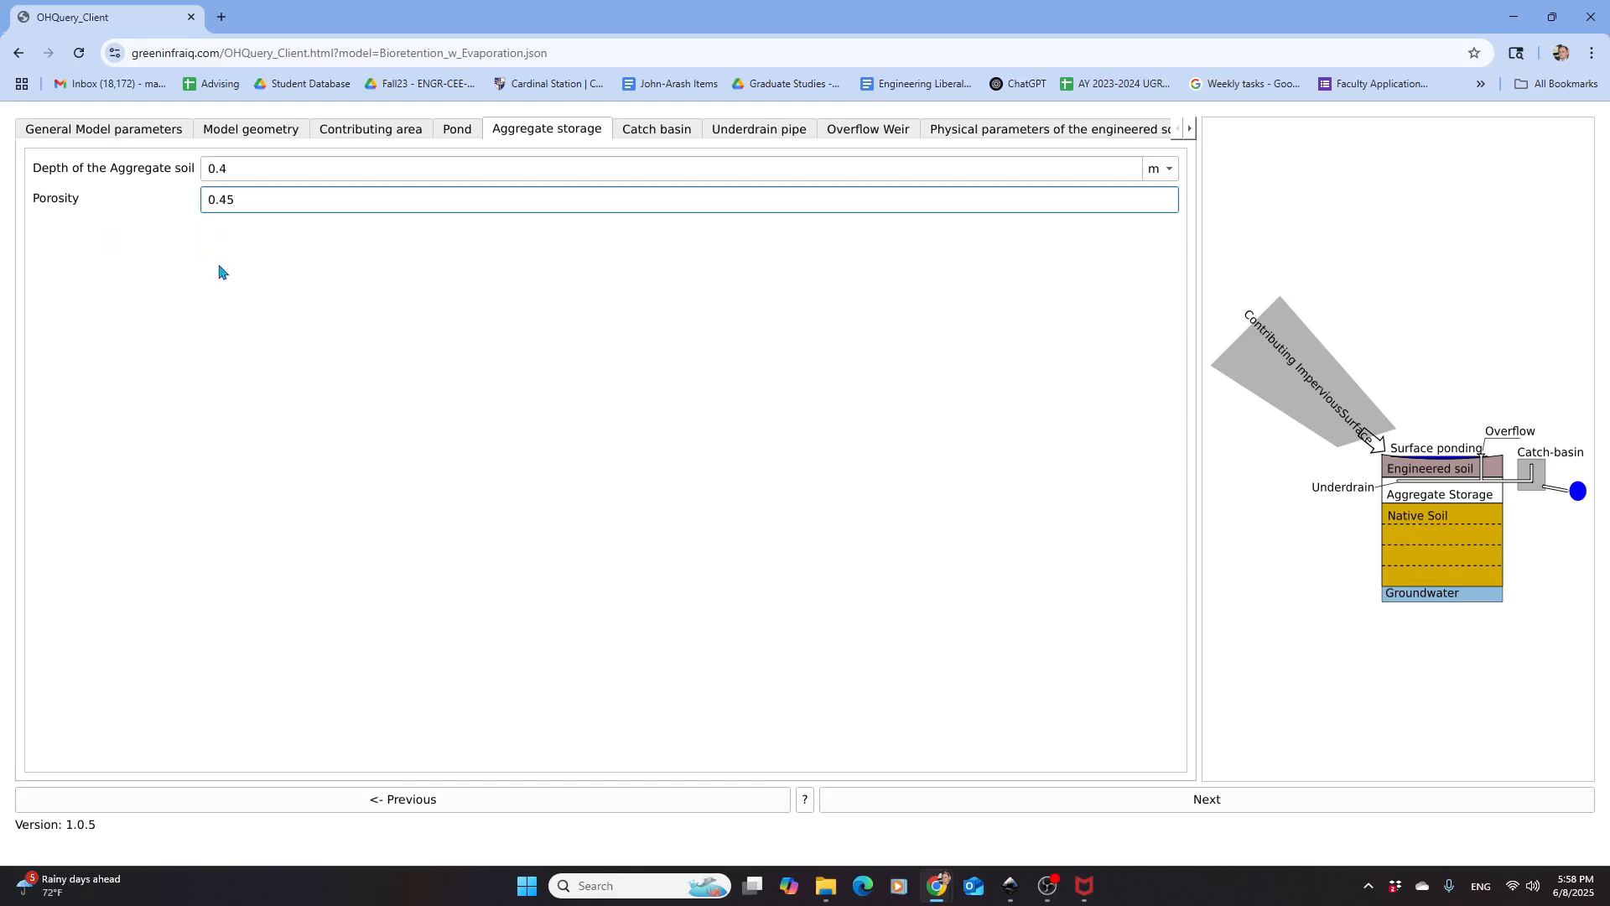
Review the catch basin and underdrain pipe parameters, and set the overflow weir's coefficient α to 5000 and crest elevation to 0.2 m
left_click(985, 807)
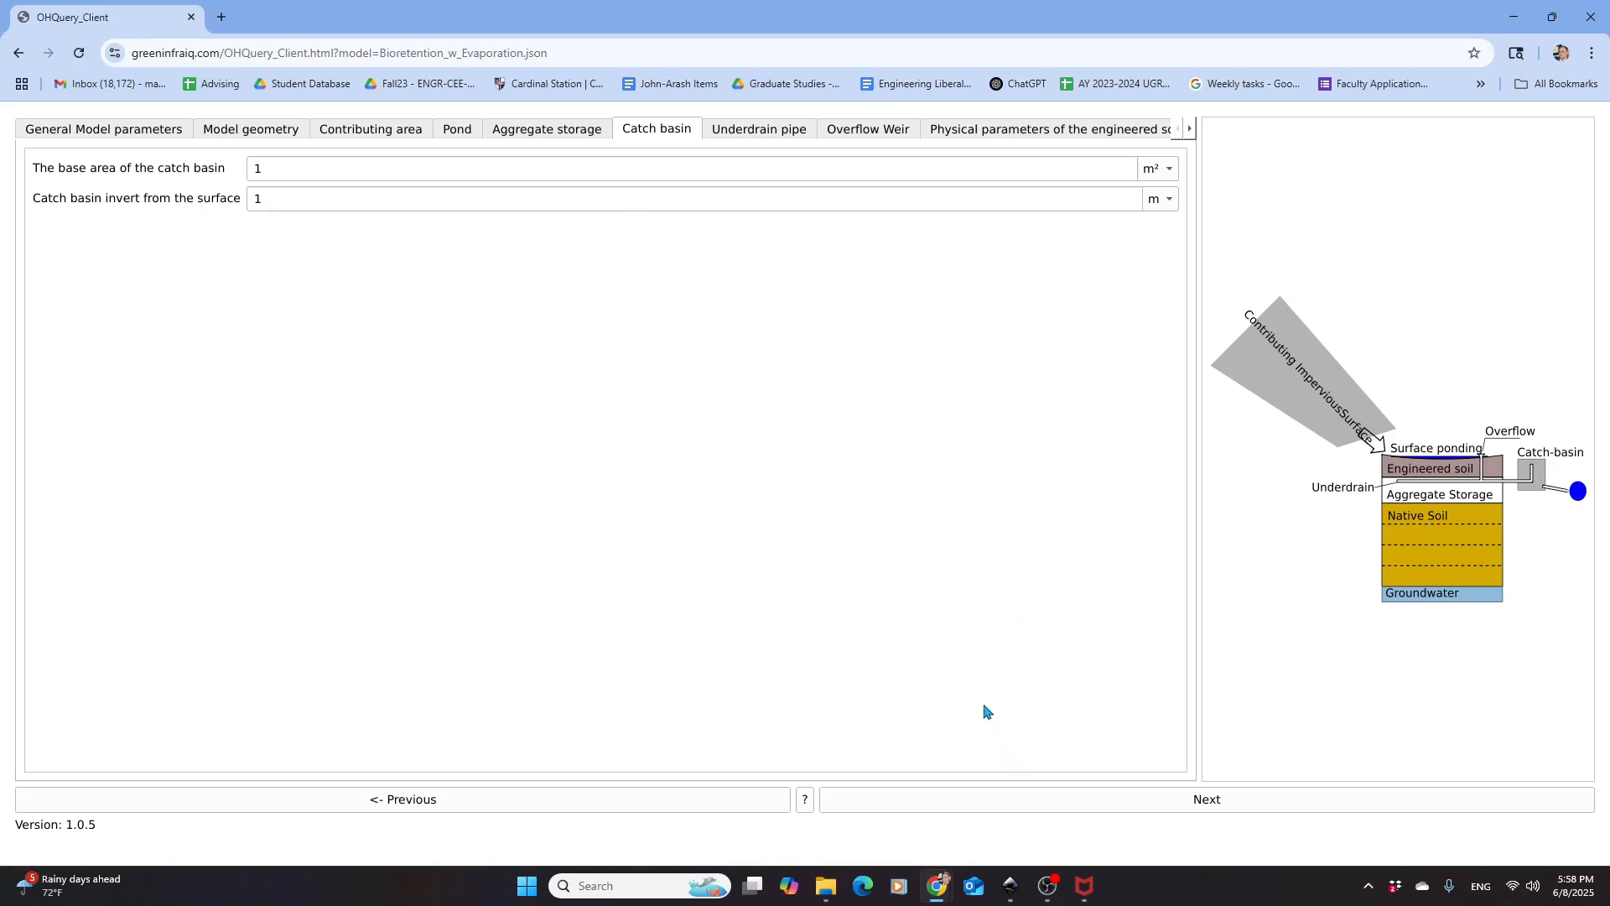
left_click(991, 803)
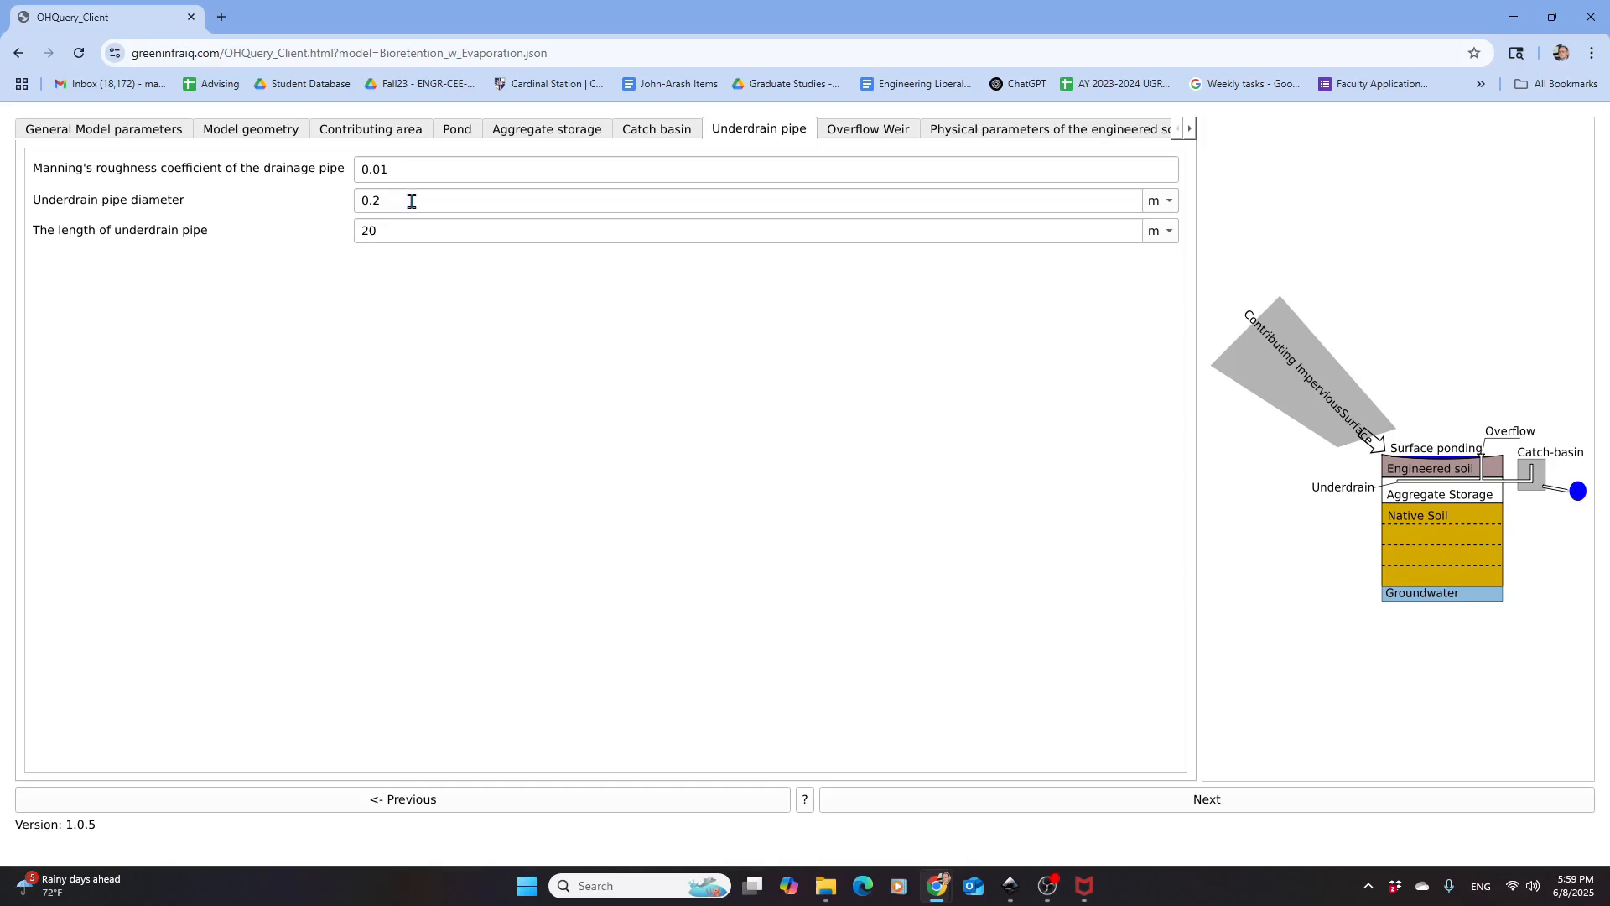
left_click(853, 136)
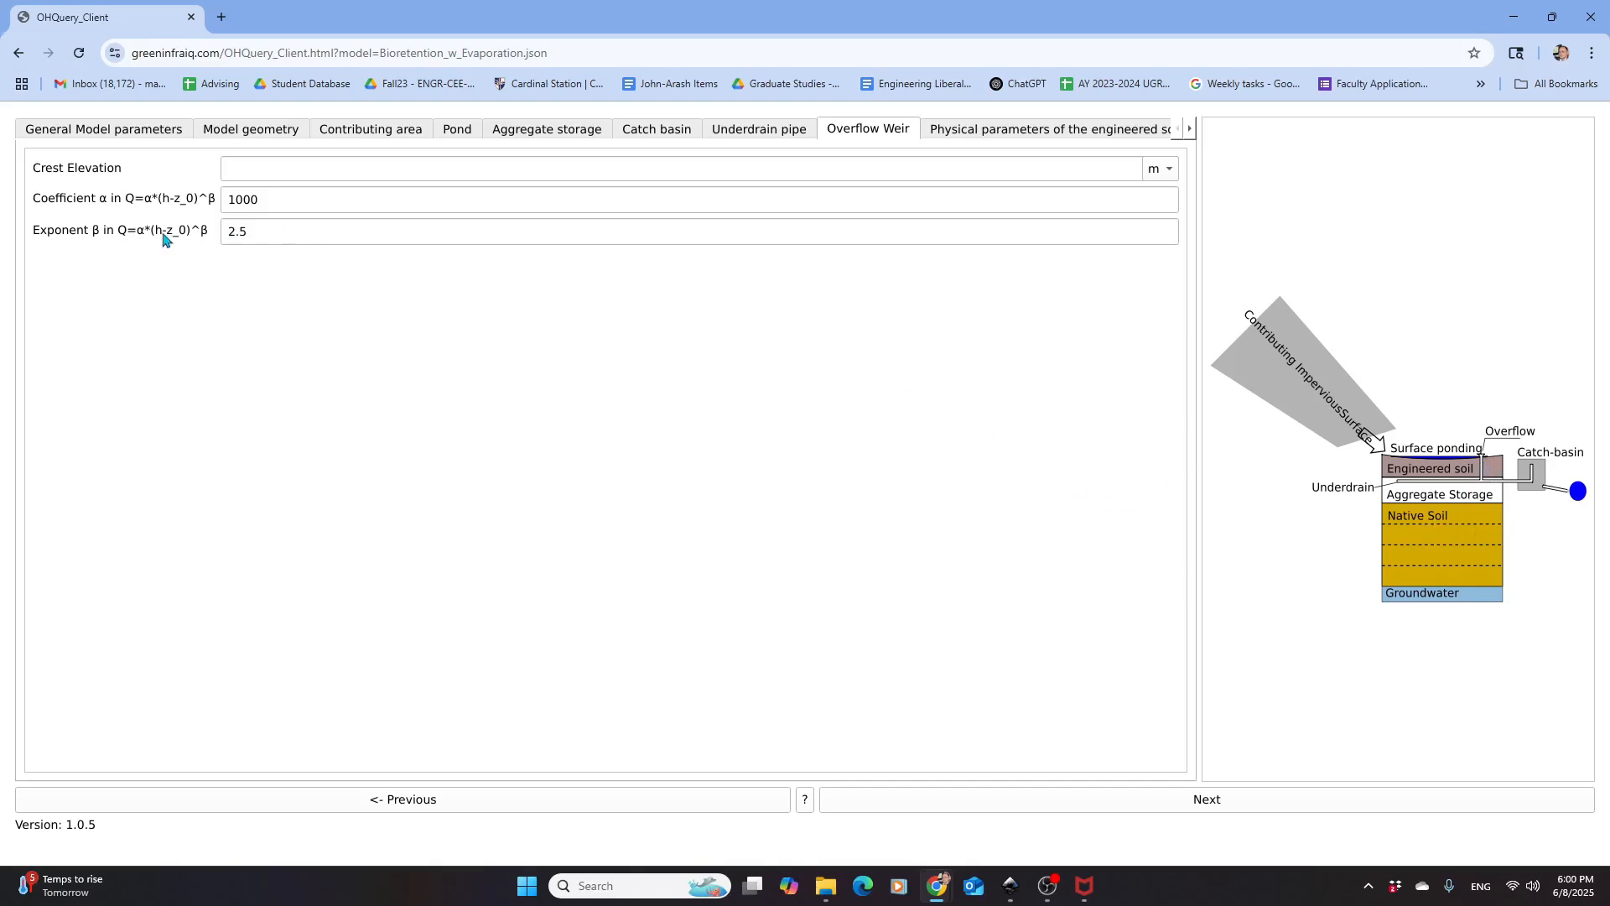
left_click(260, 200)
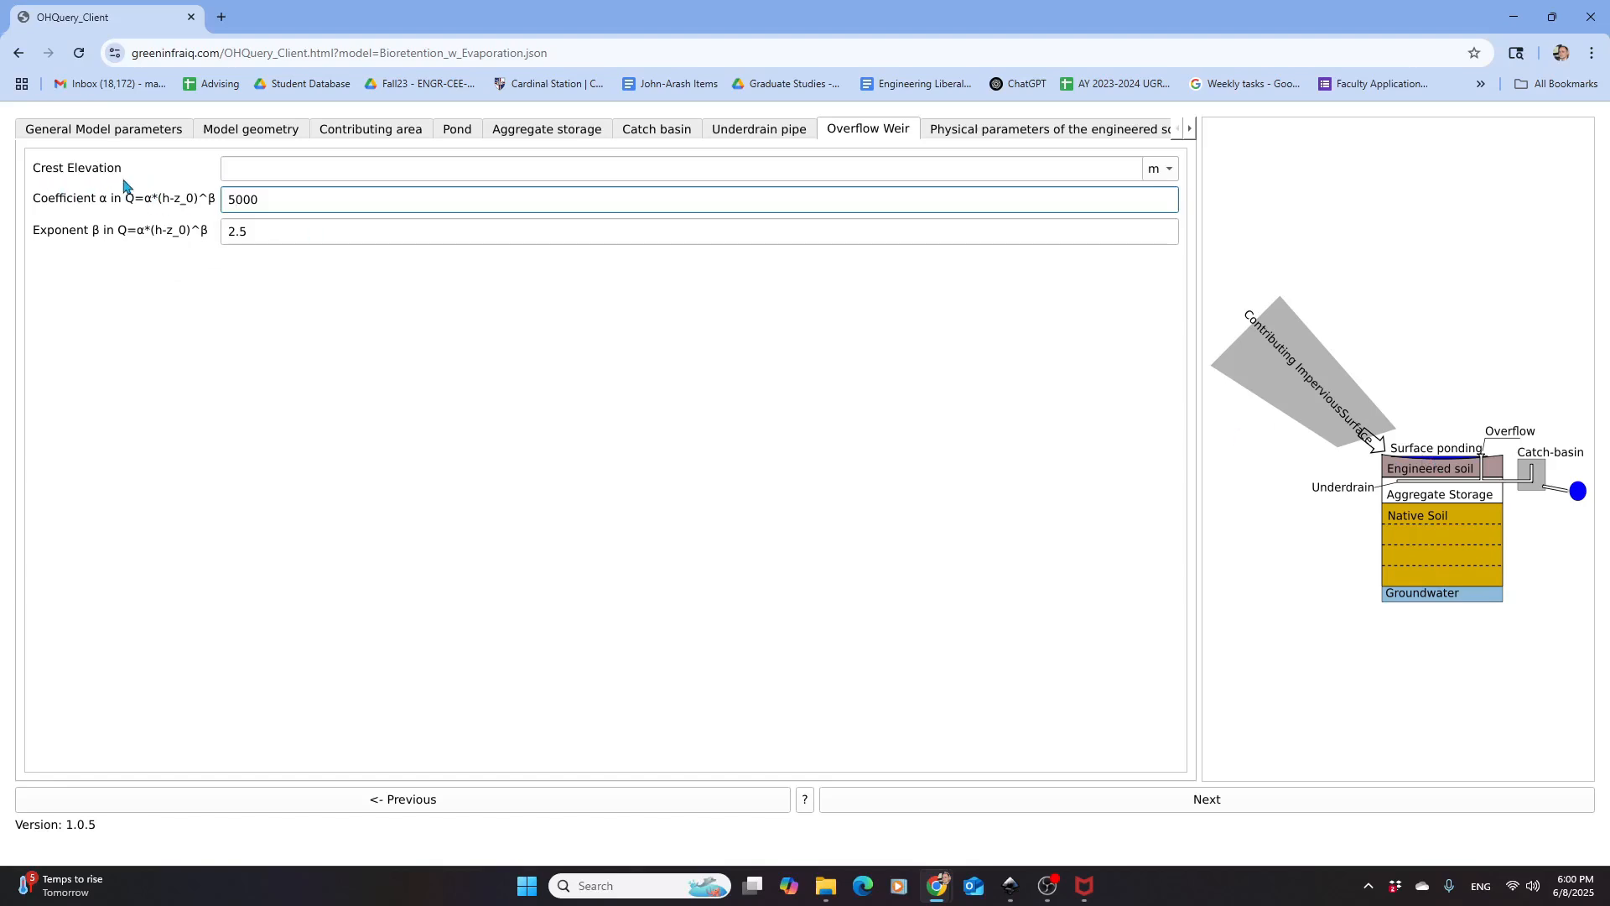
left_click(244, 172)
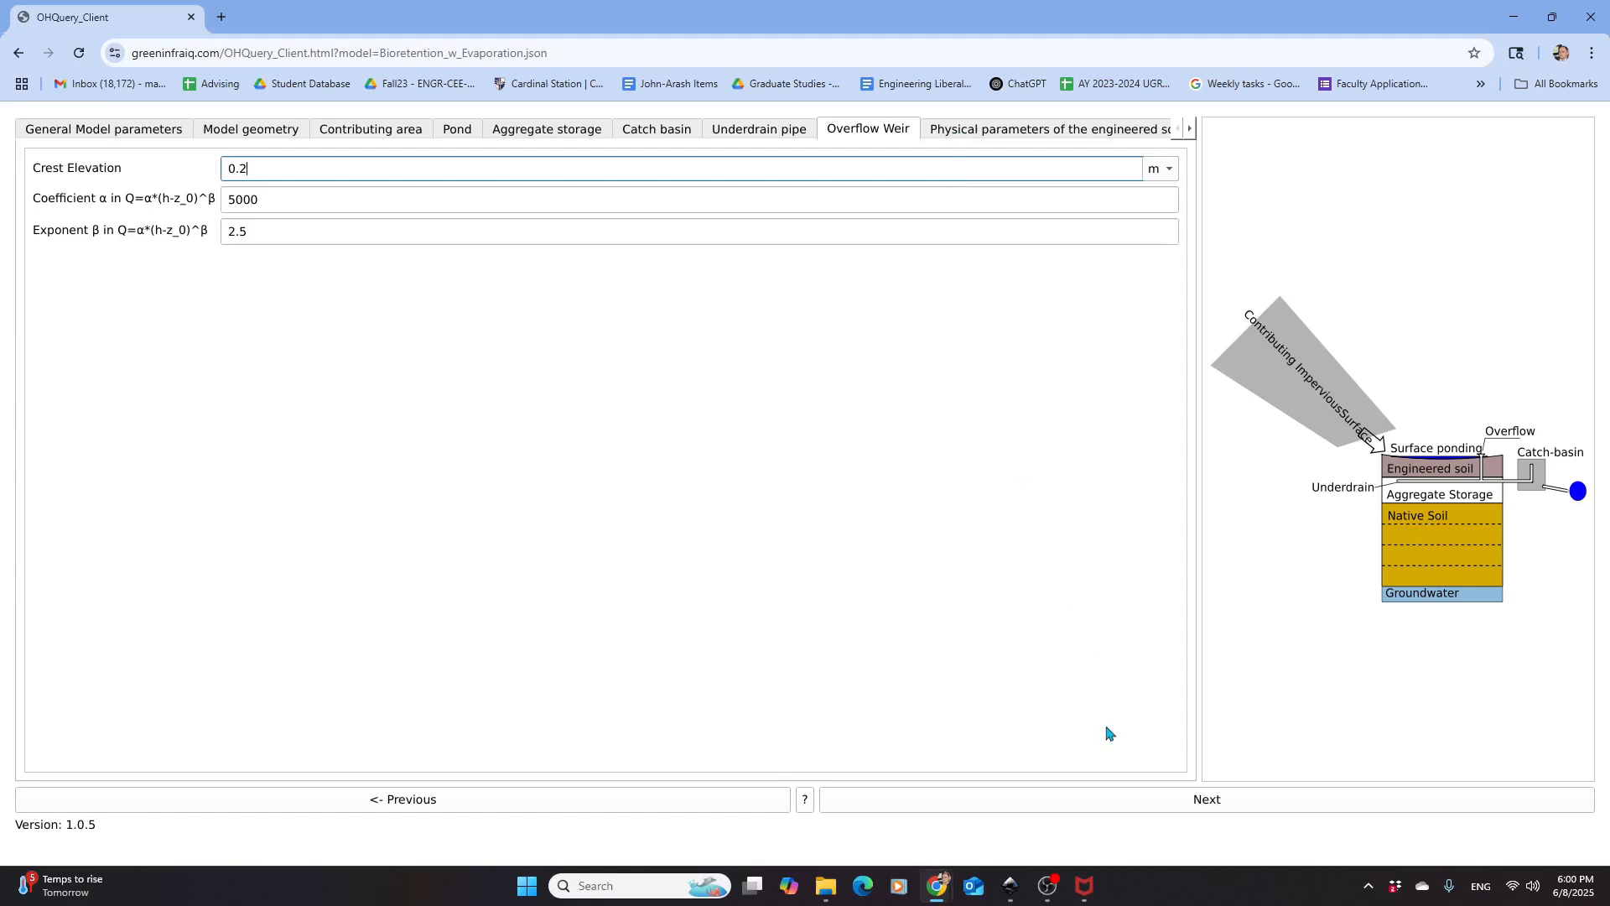
Set the engineered soil's texture classification to Sand and its saturated hydraulic conductivity to 10 m/day
left_click(1101, 801)
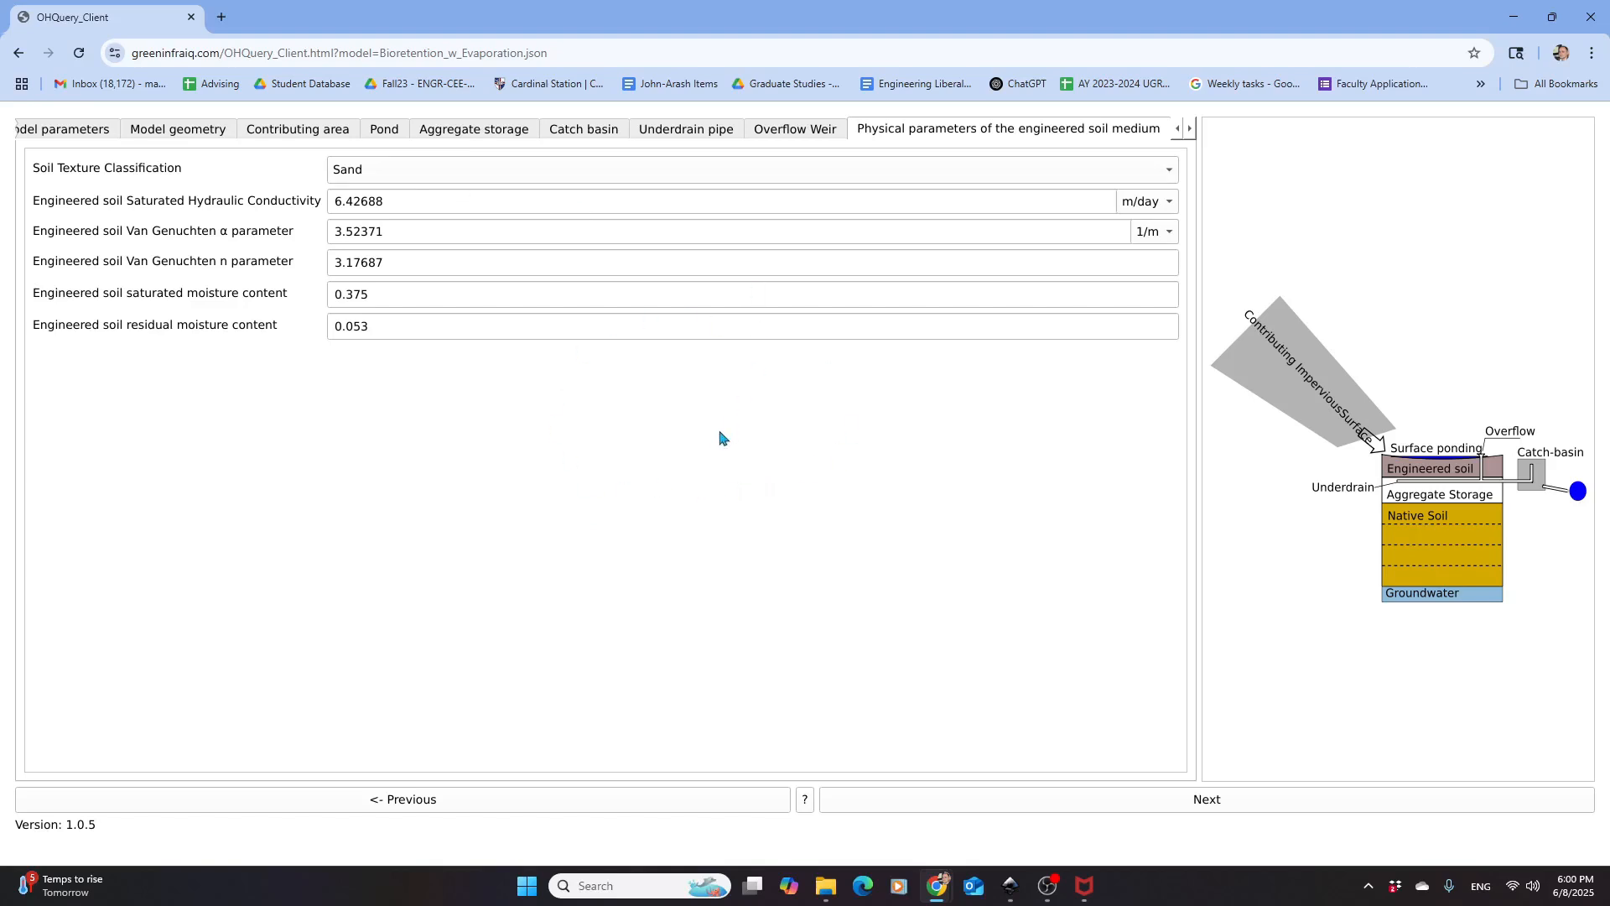
left_click(395, 178)
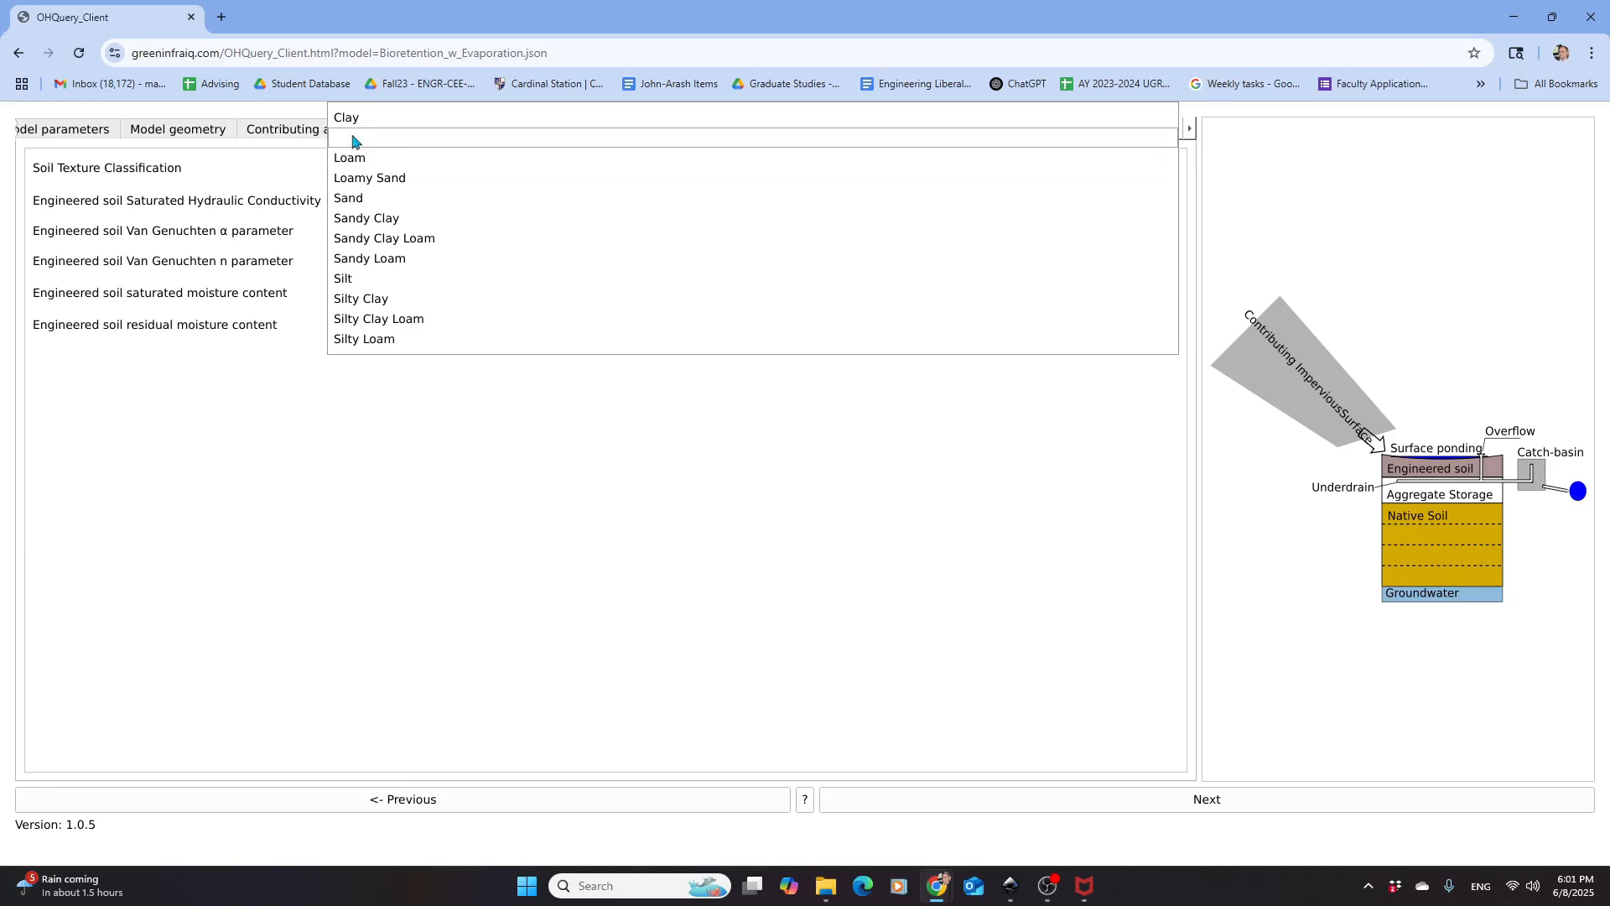
left_click(367, 199)
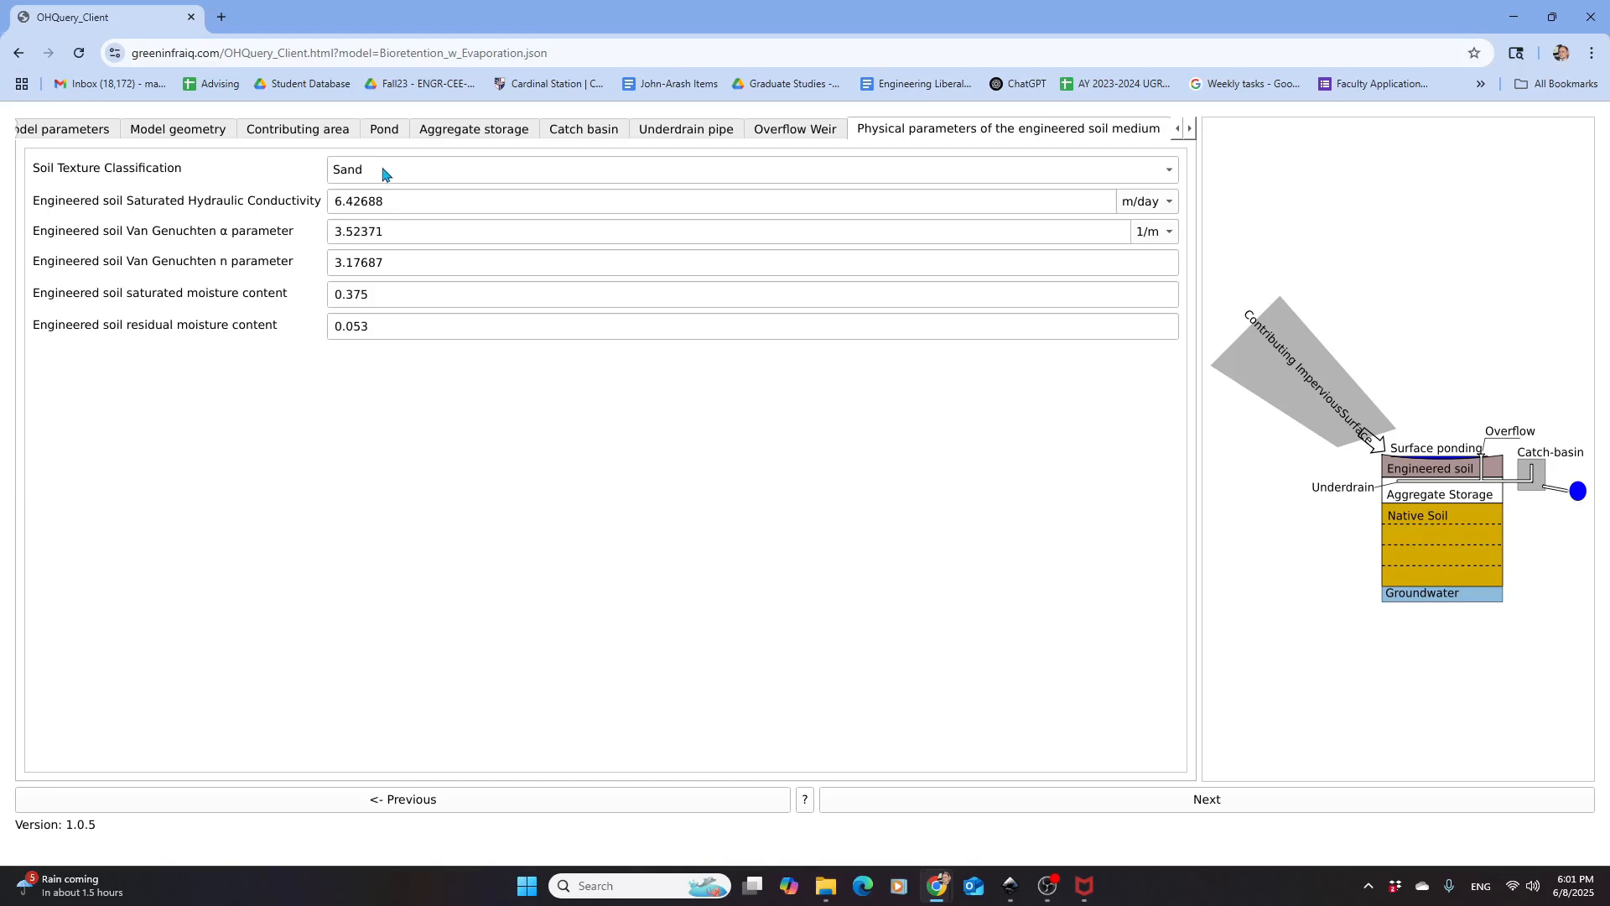
left_click(336, 203)
left_click_drag(337, 203, 387, 203)
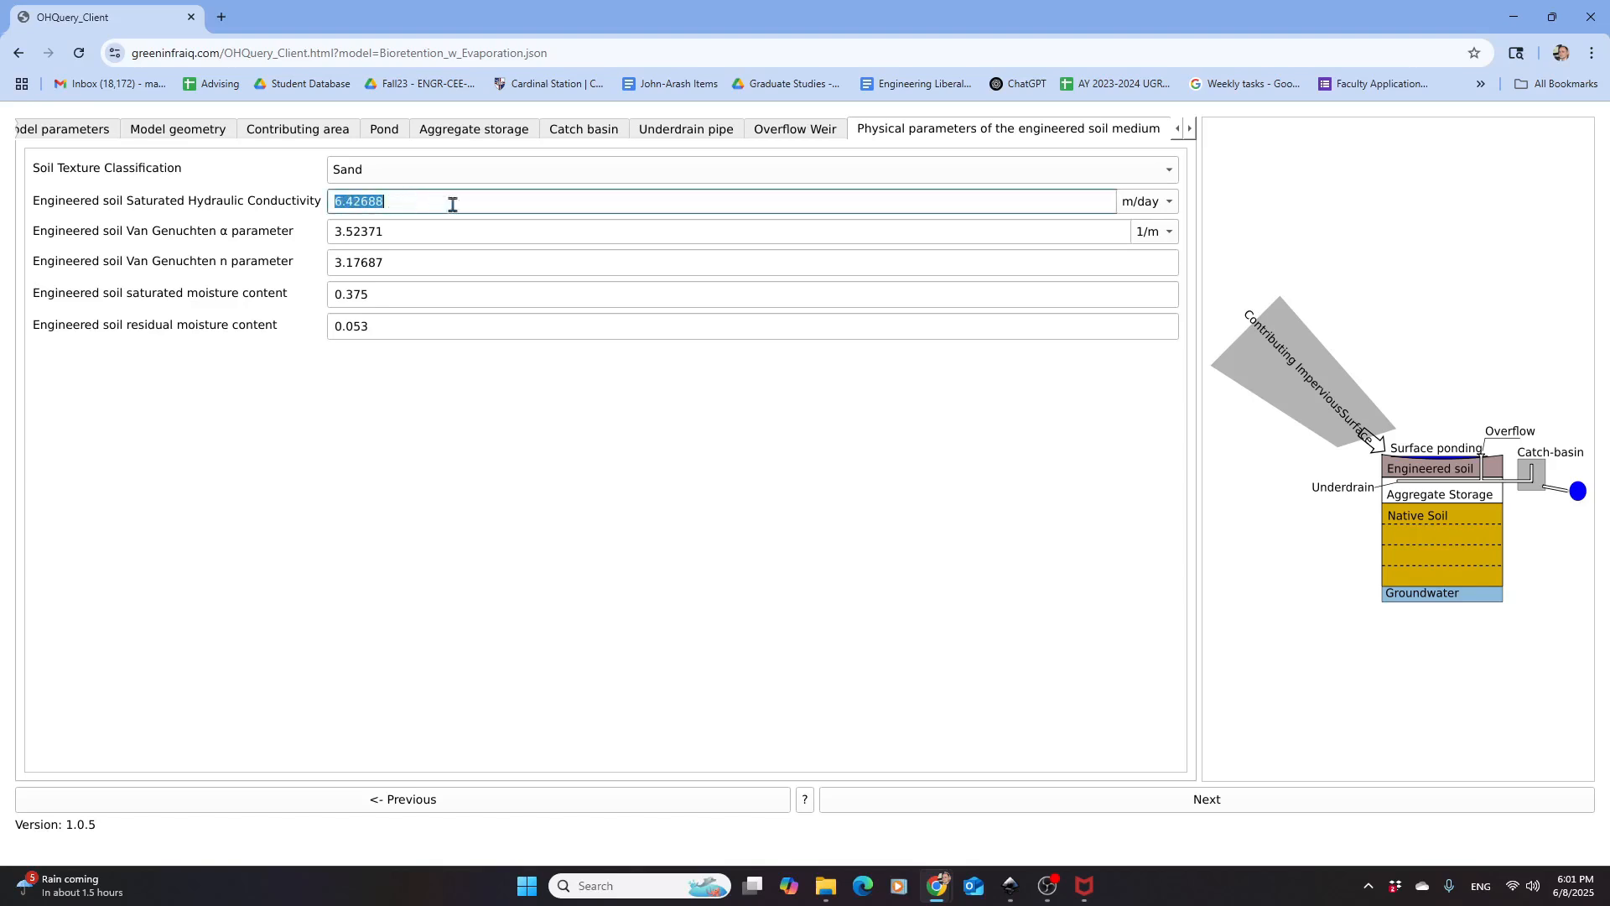
type("10")
left_click(349, 171)
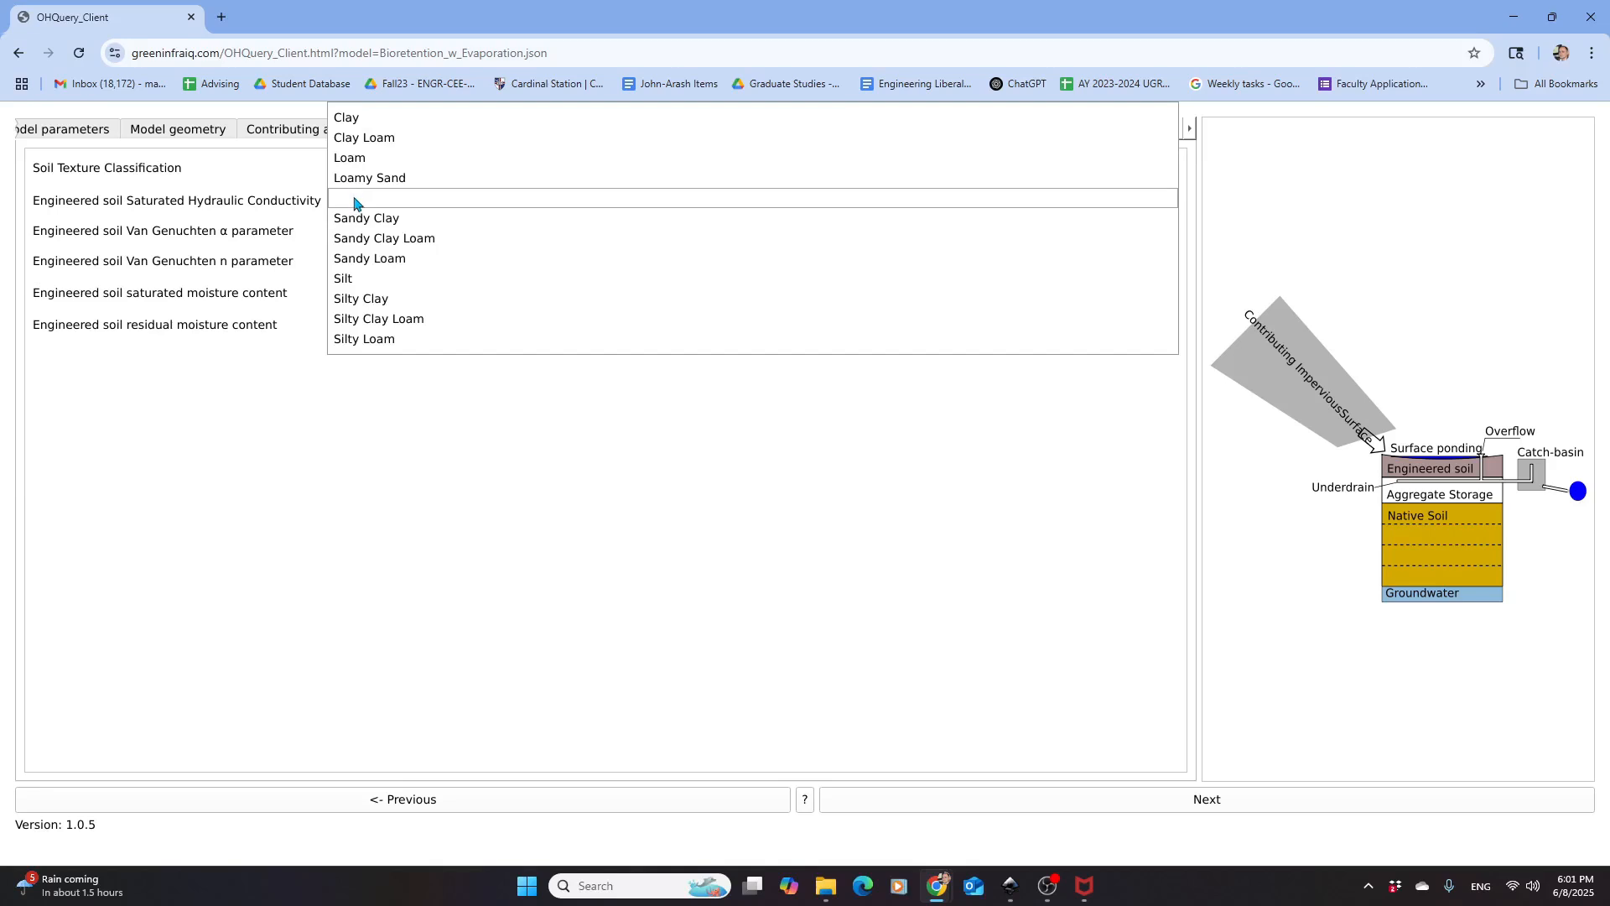
left_click(353, 201)
left_click(388, 231)
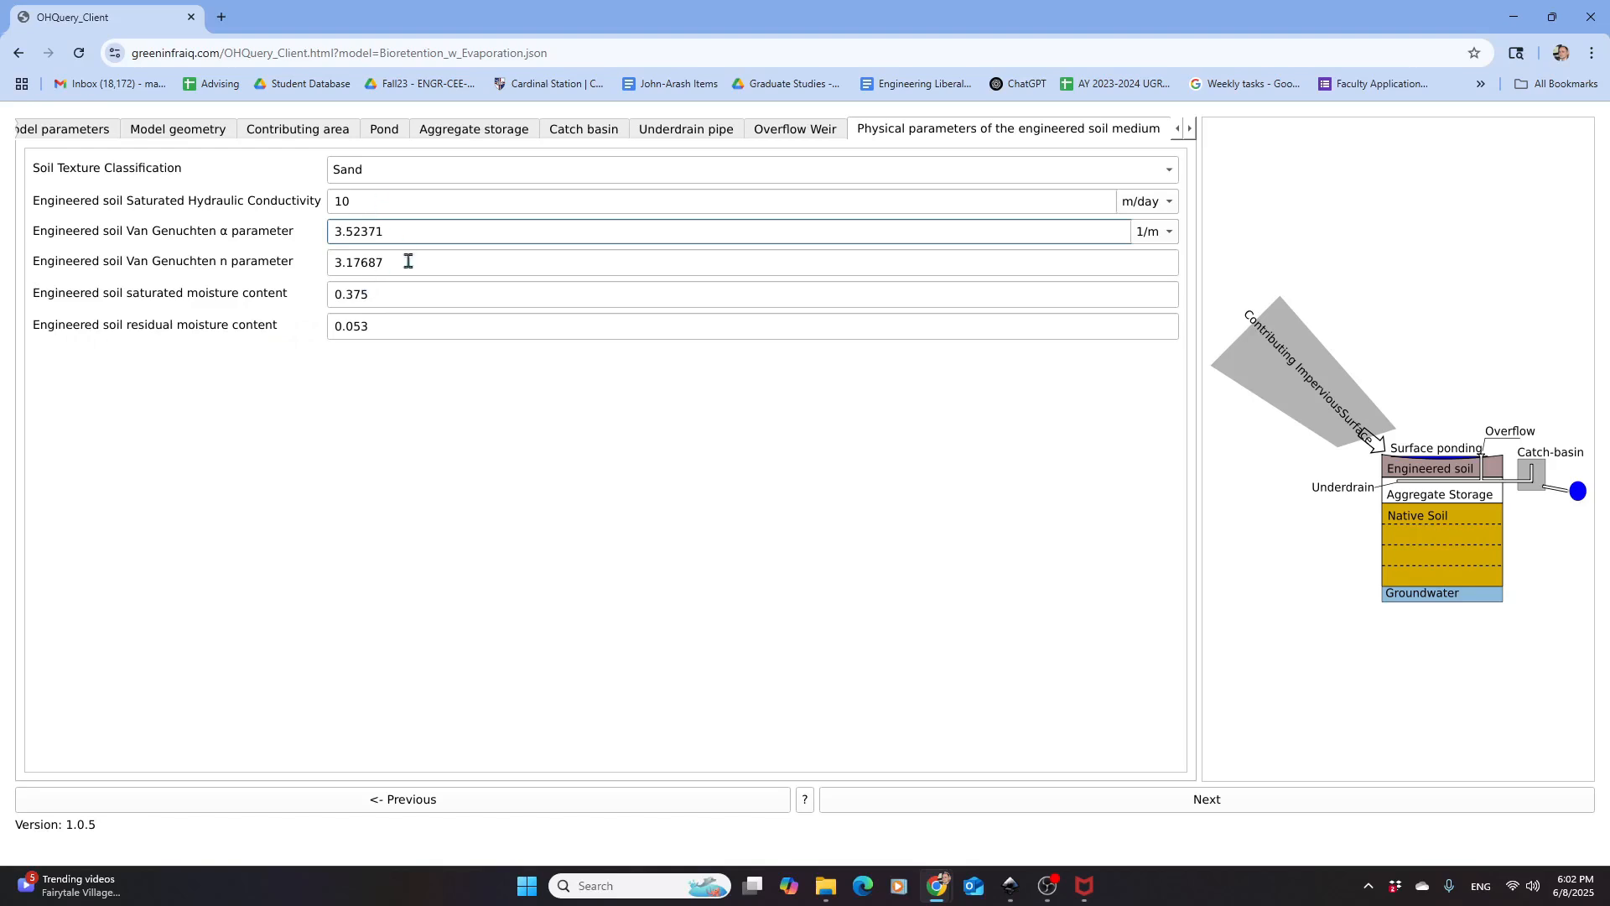
Set the native soil's texture classification to Clay and create the model
left_click(1054, 798)
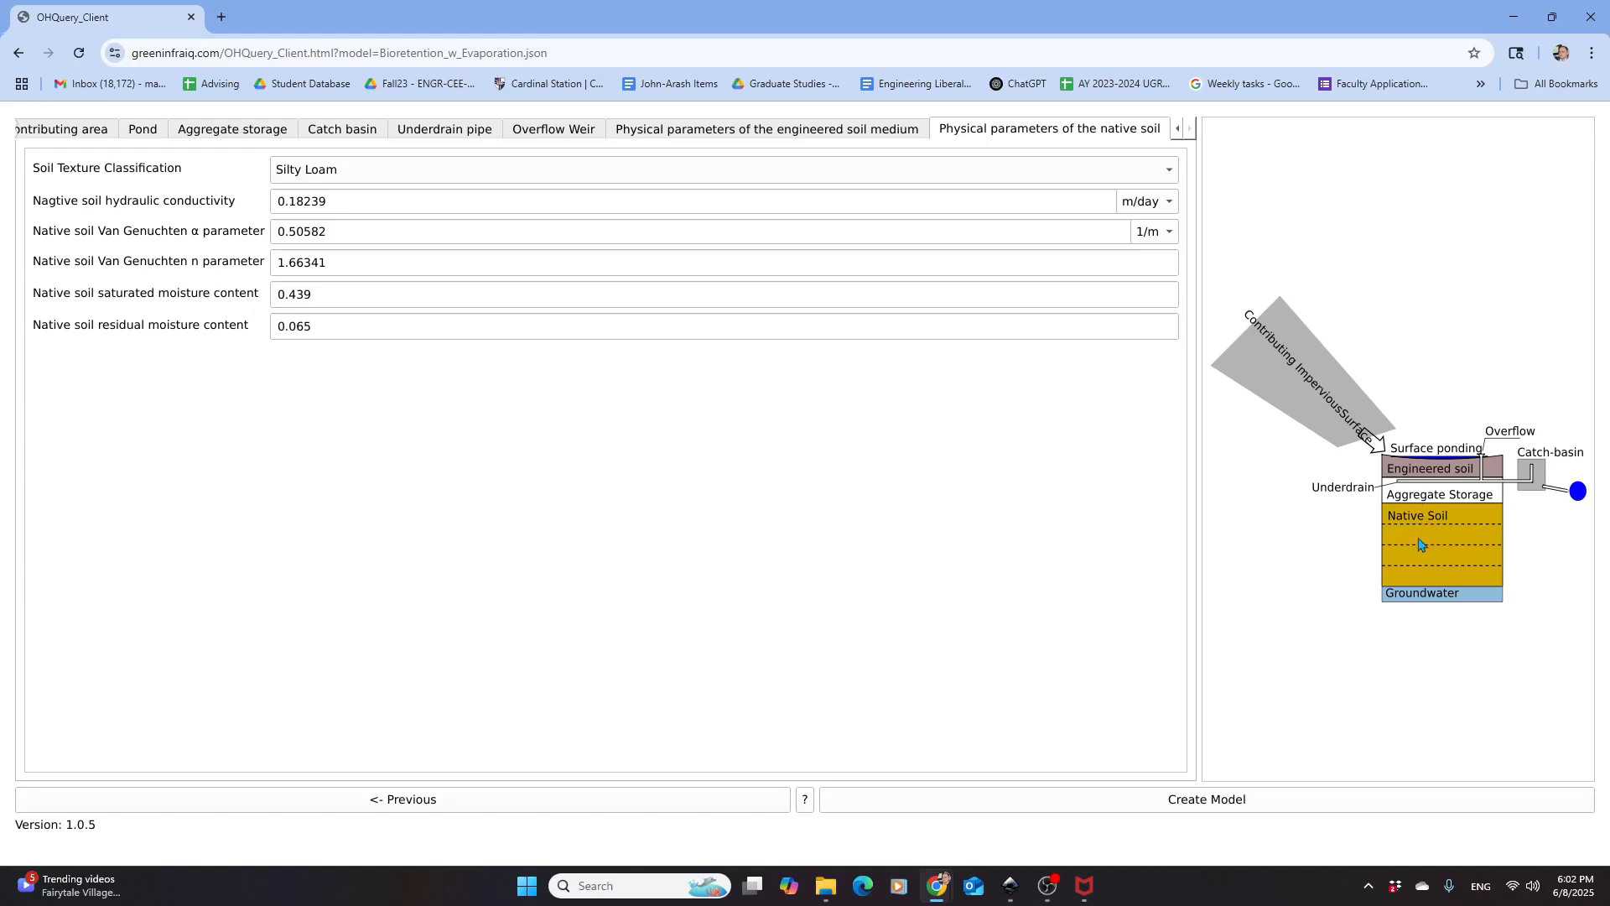
left_click(332, 174)
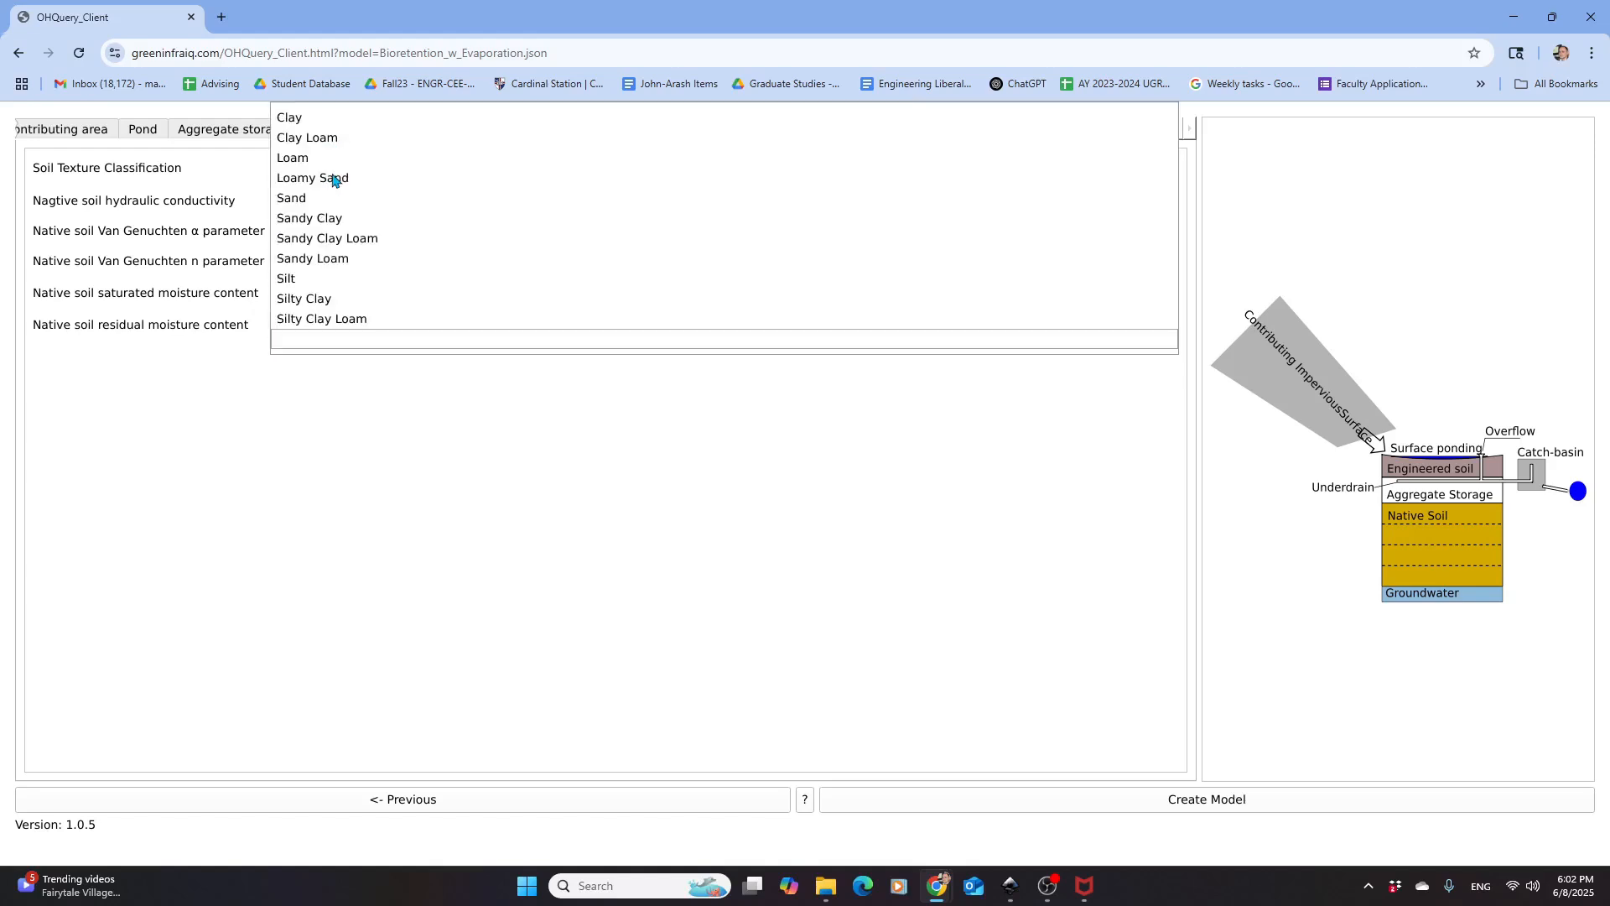
left_click(313, 131)
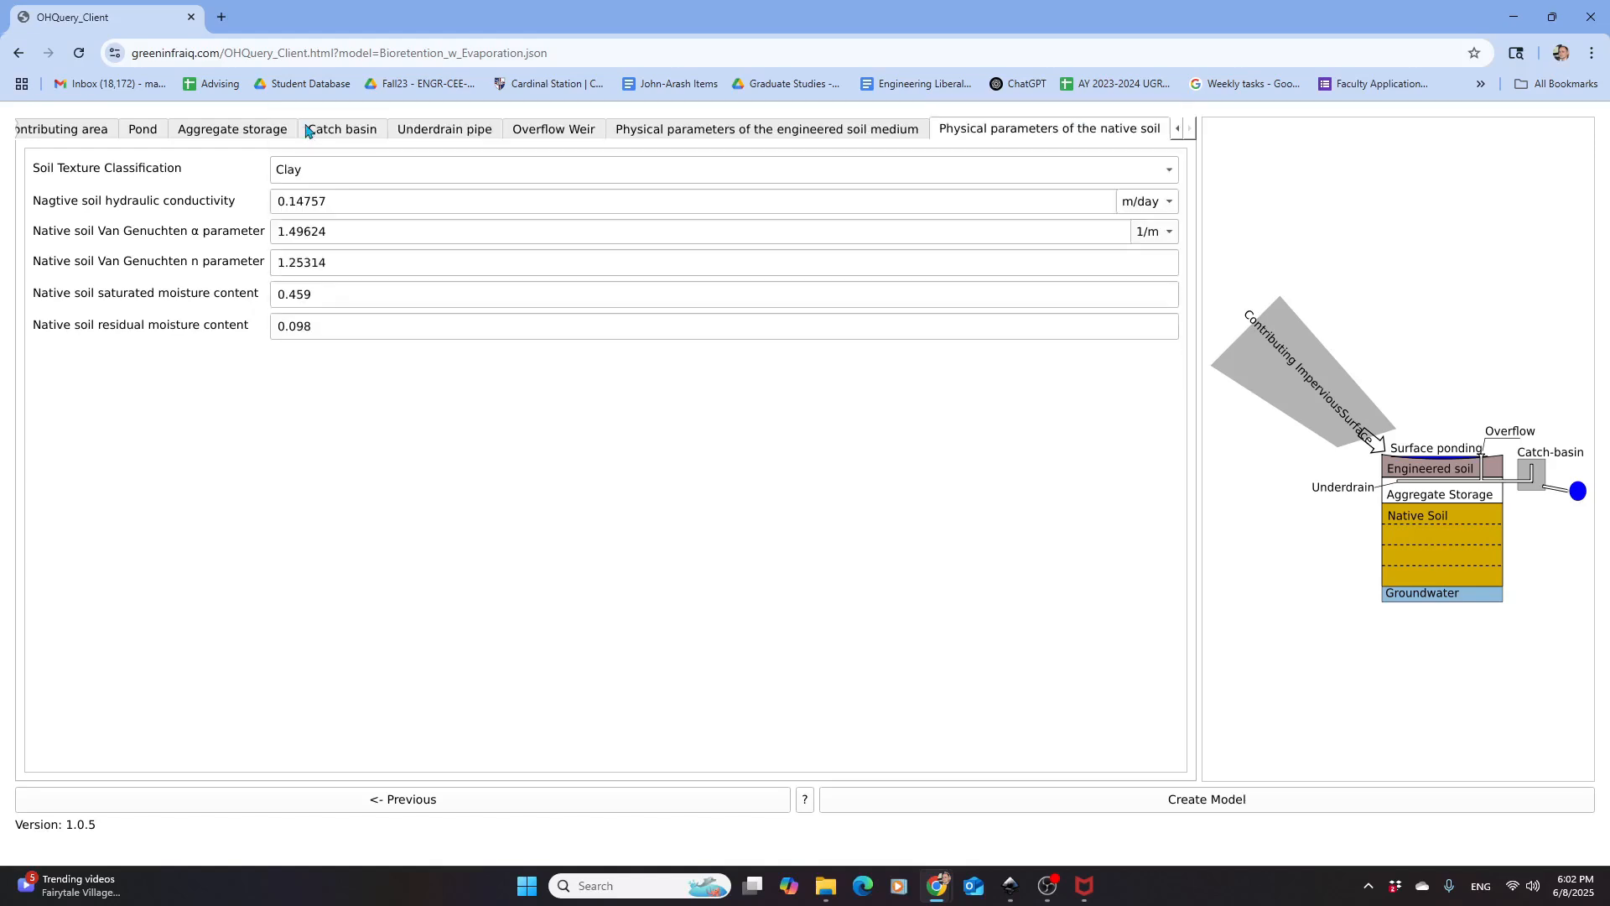
left_click(317, 175)
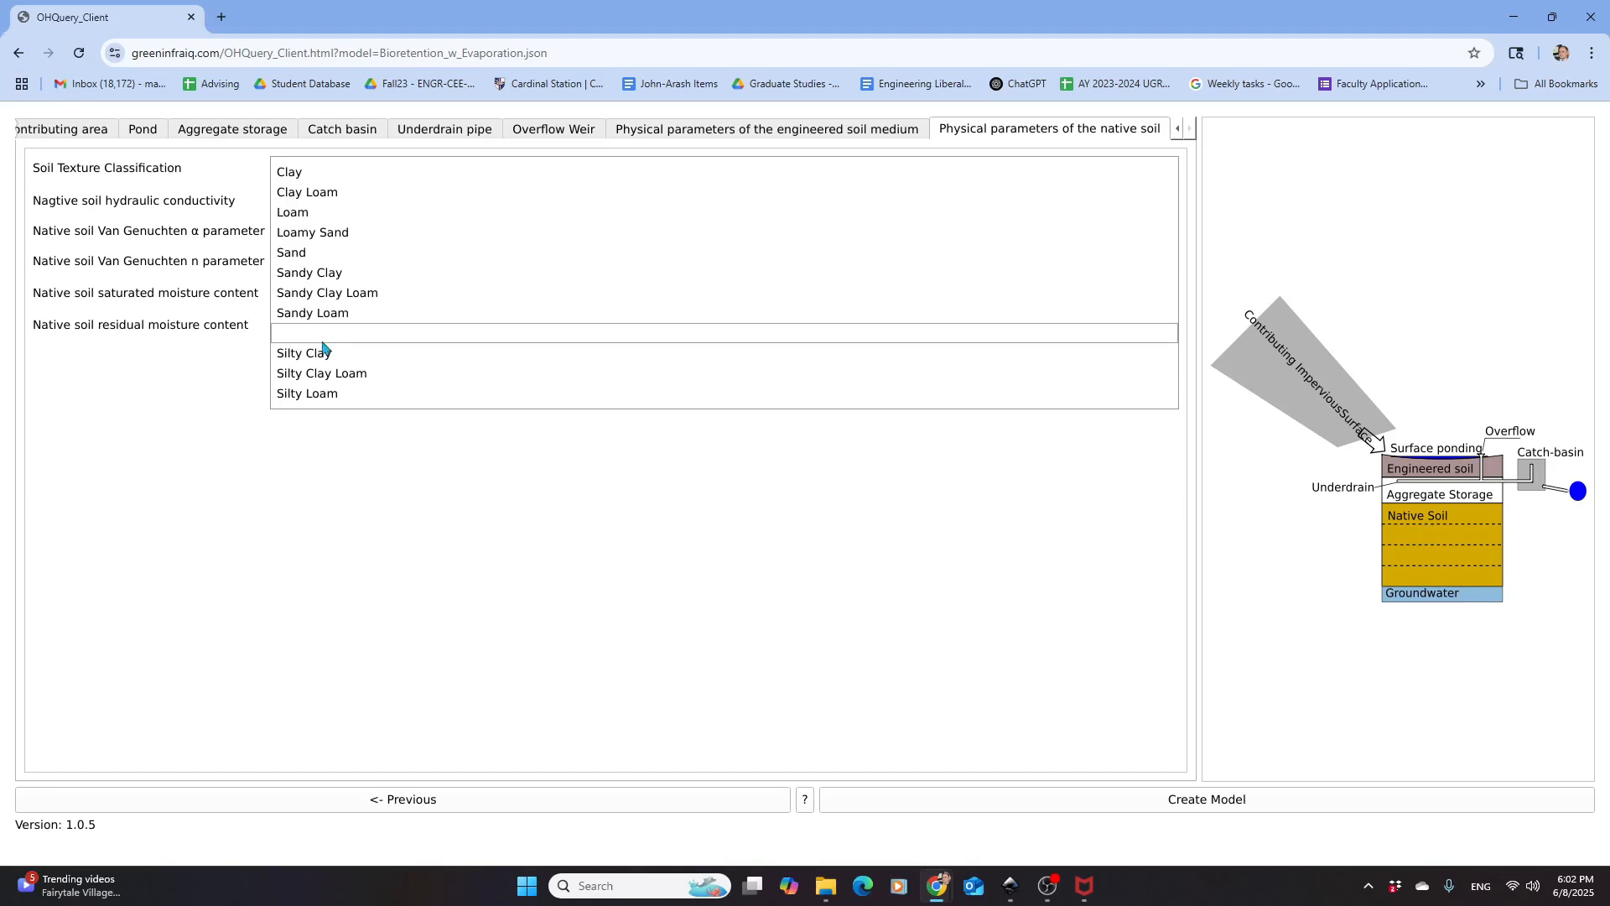
left_click(302, 195)
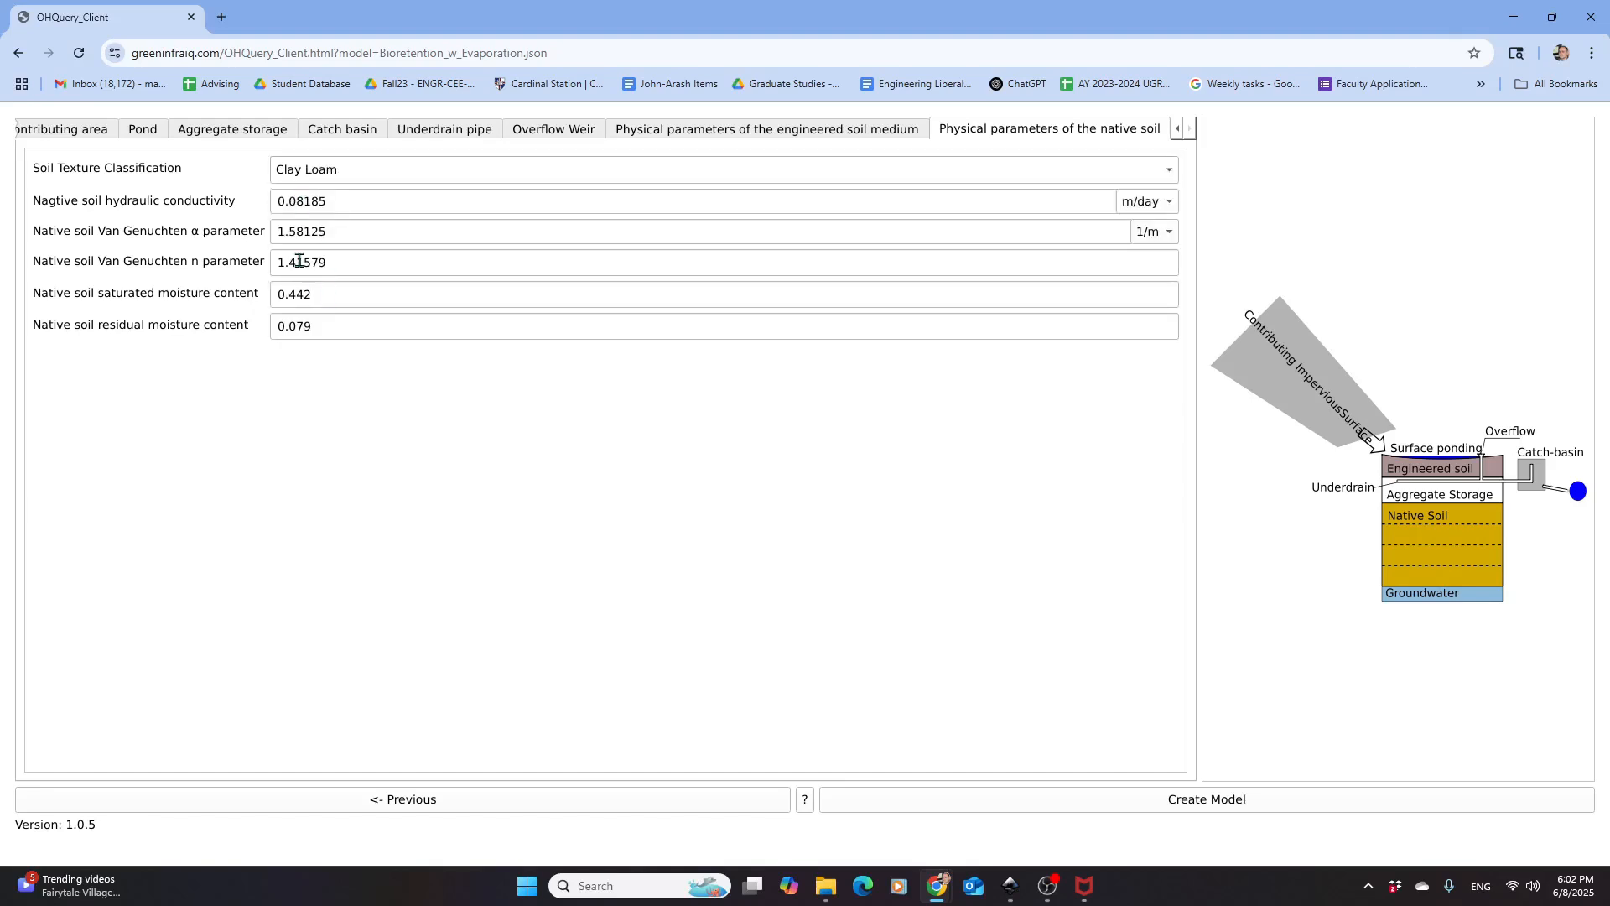
left_click(317, 181)
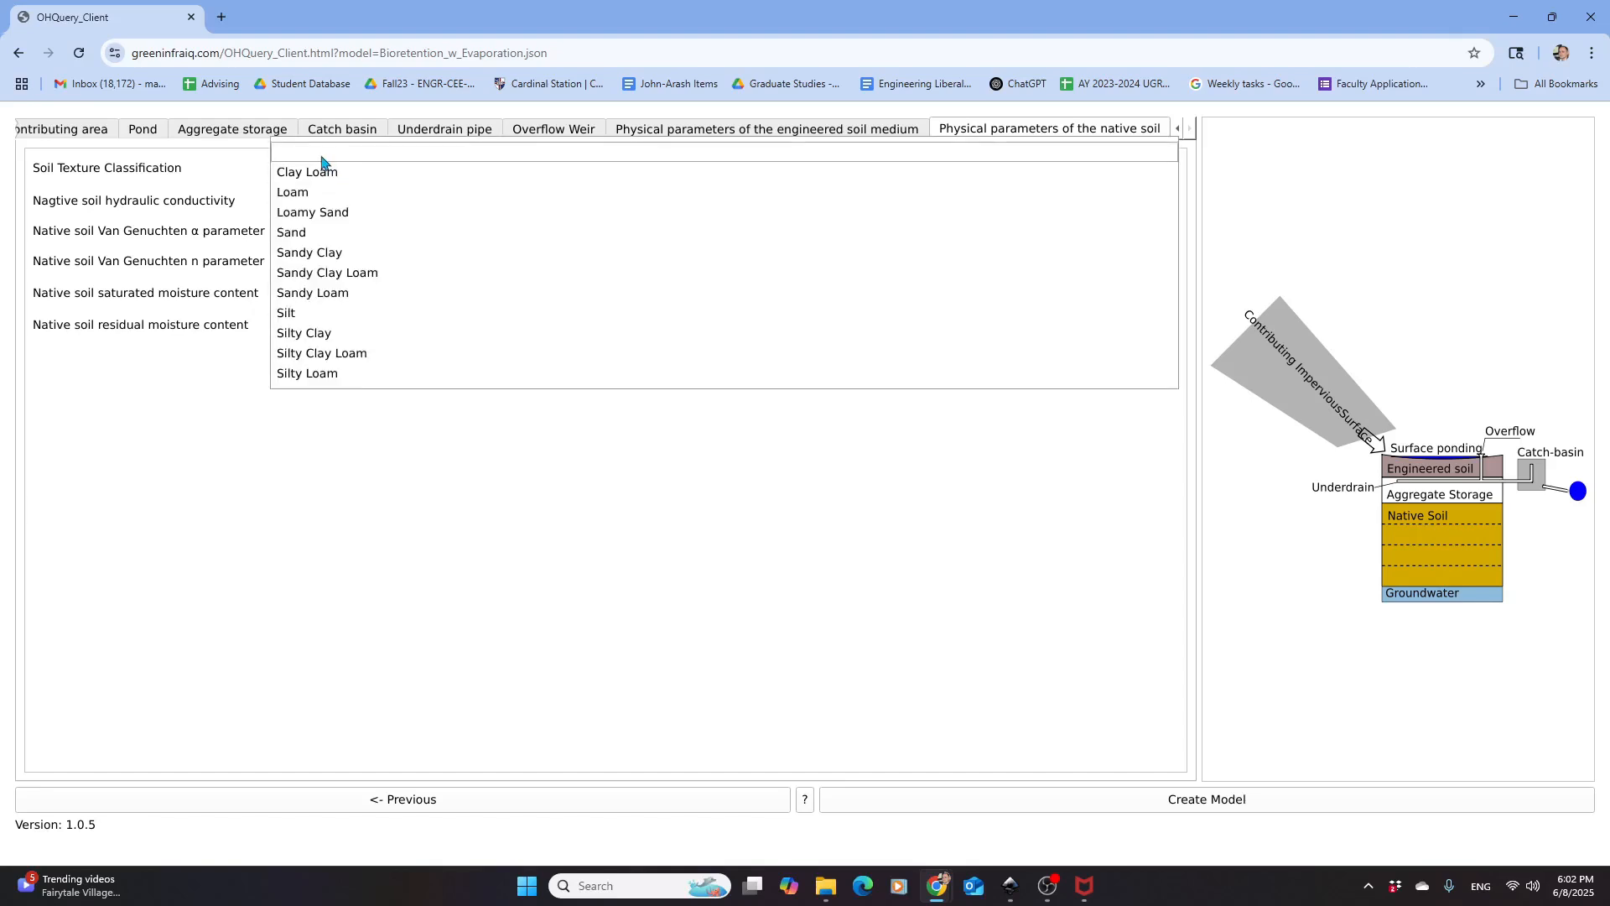
left_click(321, 162)
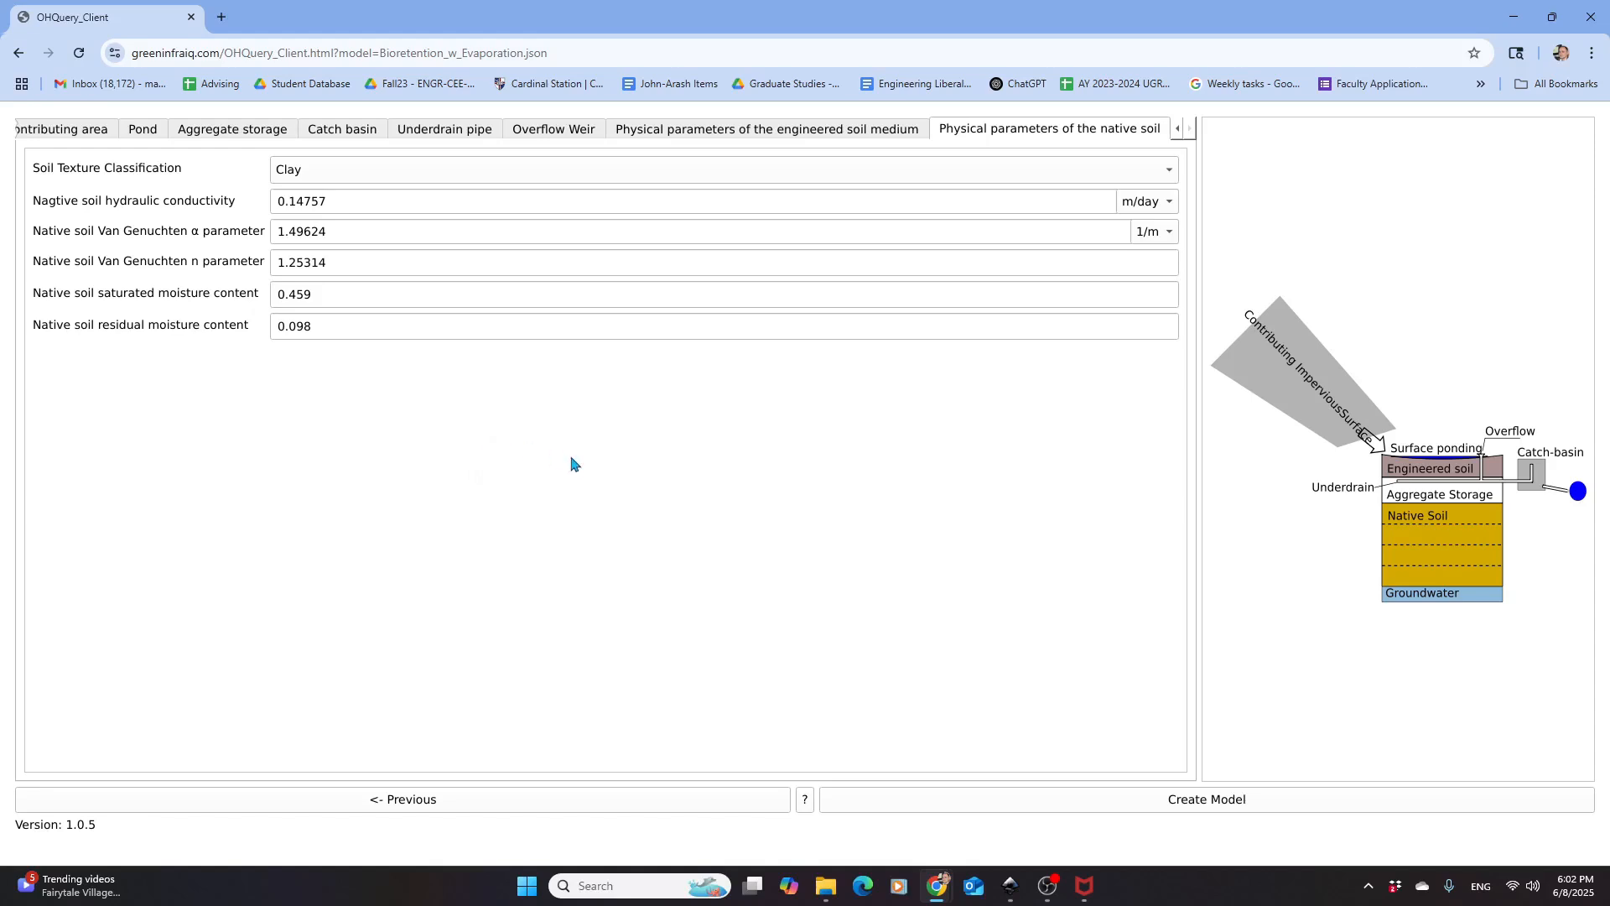
left_click(994, 803)
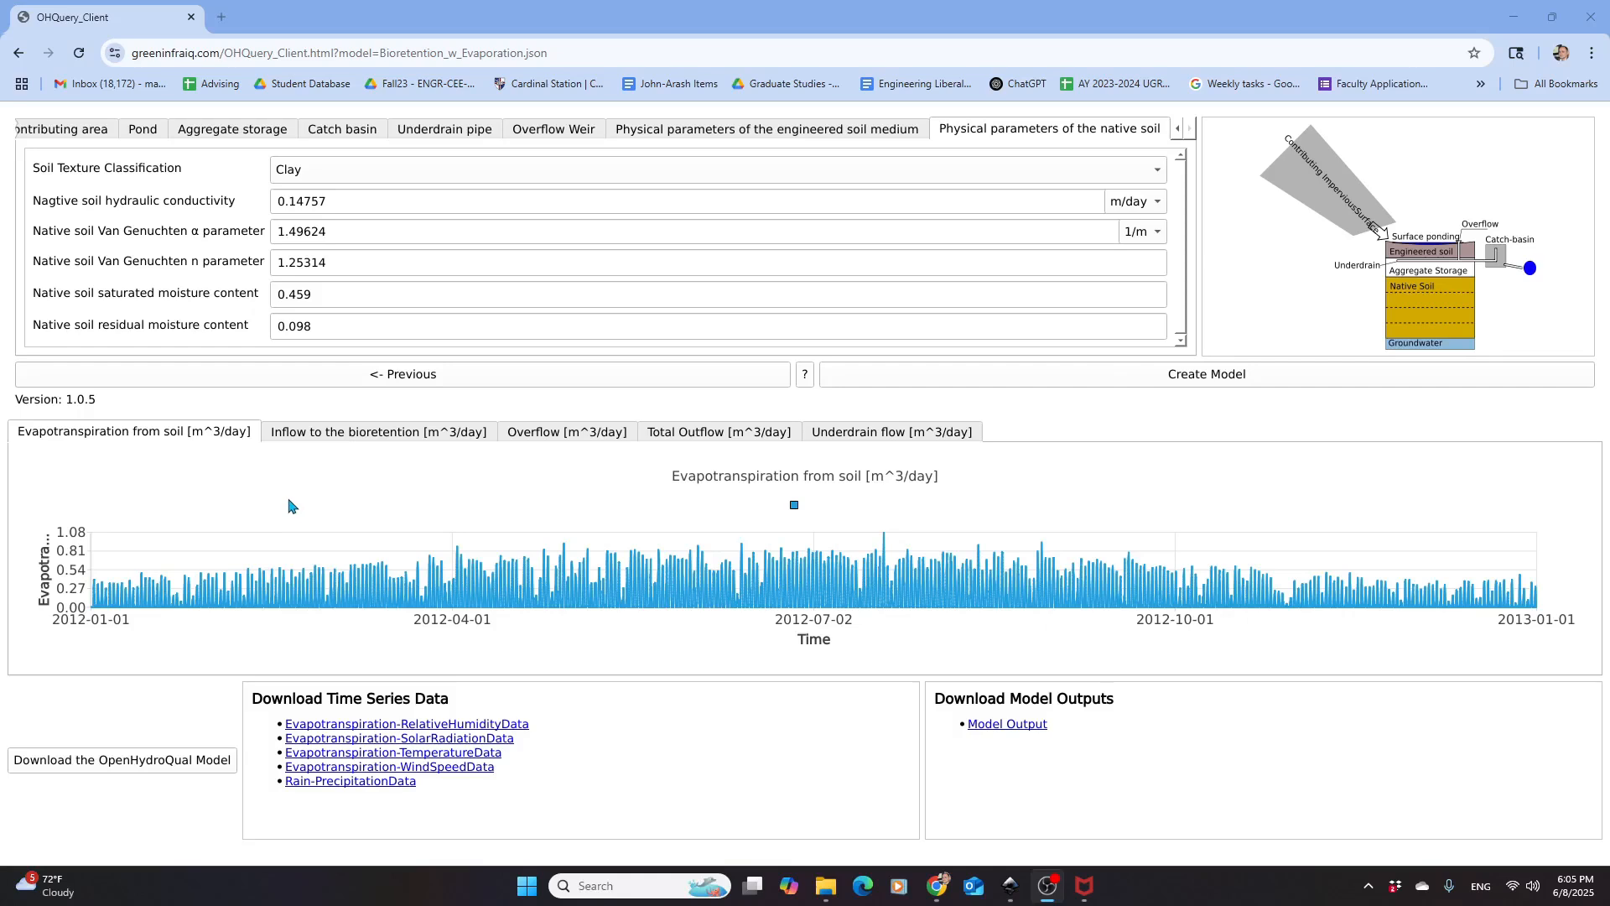
Examine the result charts for evapotranspiration from soil, inflow to the bioretention, overflow, total outflow and underdrain flow
left_click(317, 438)
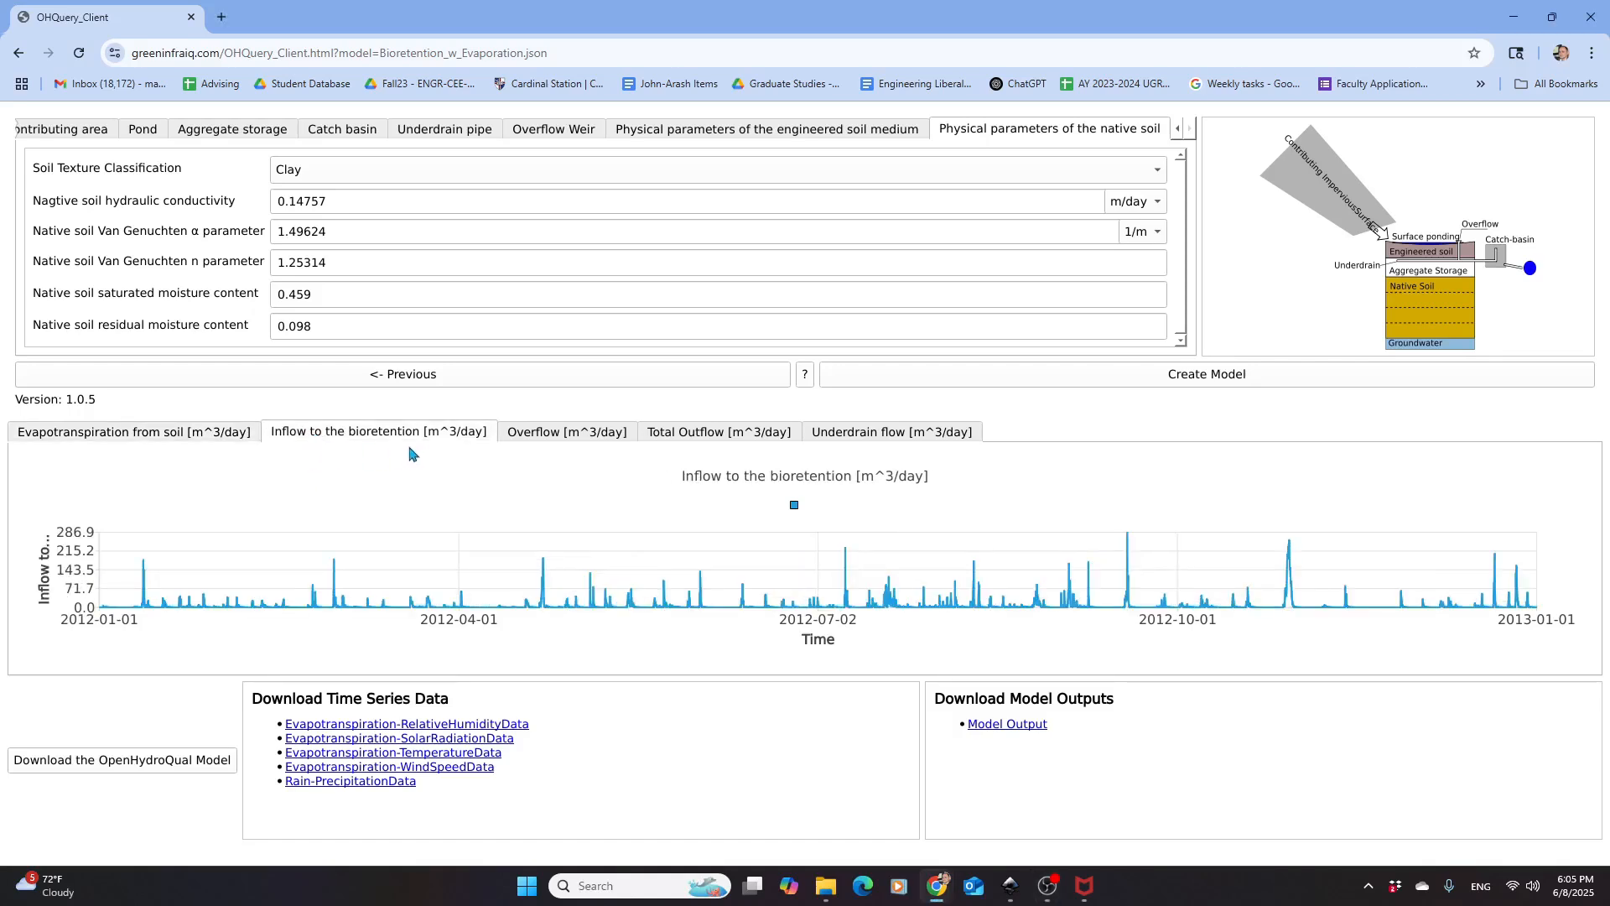
left_click(198, 437)
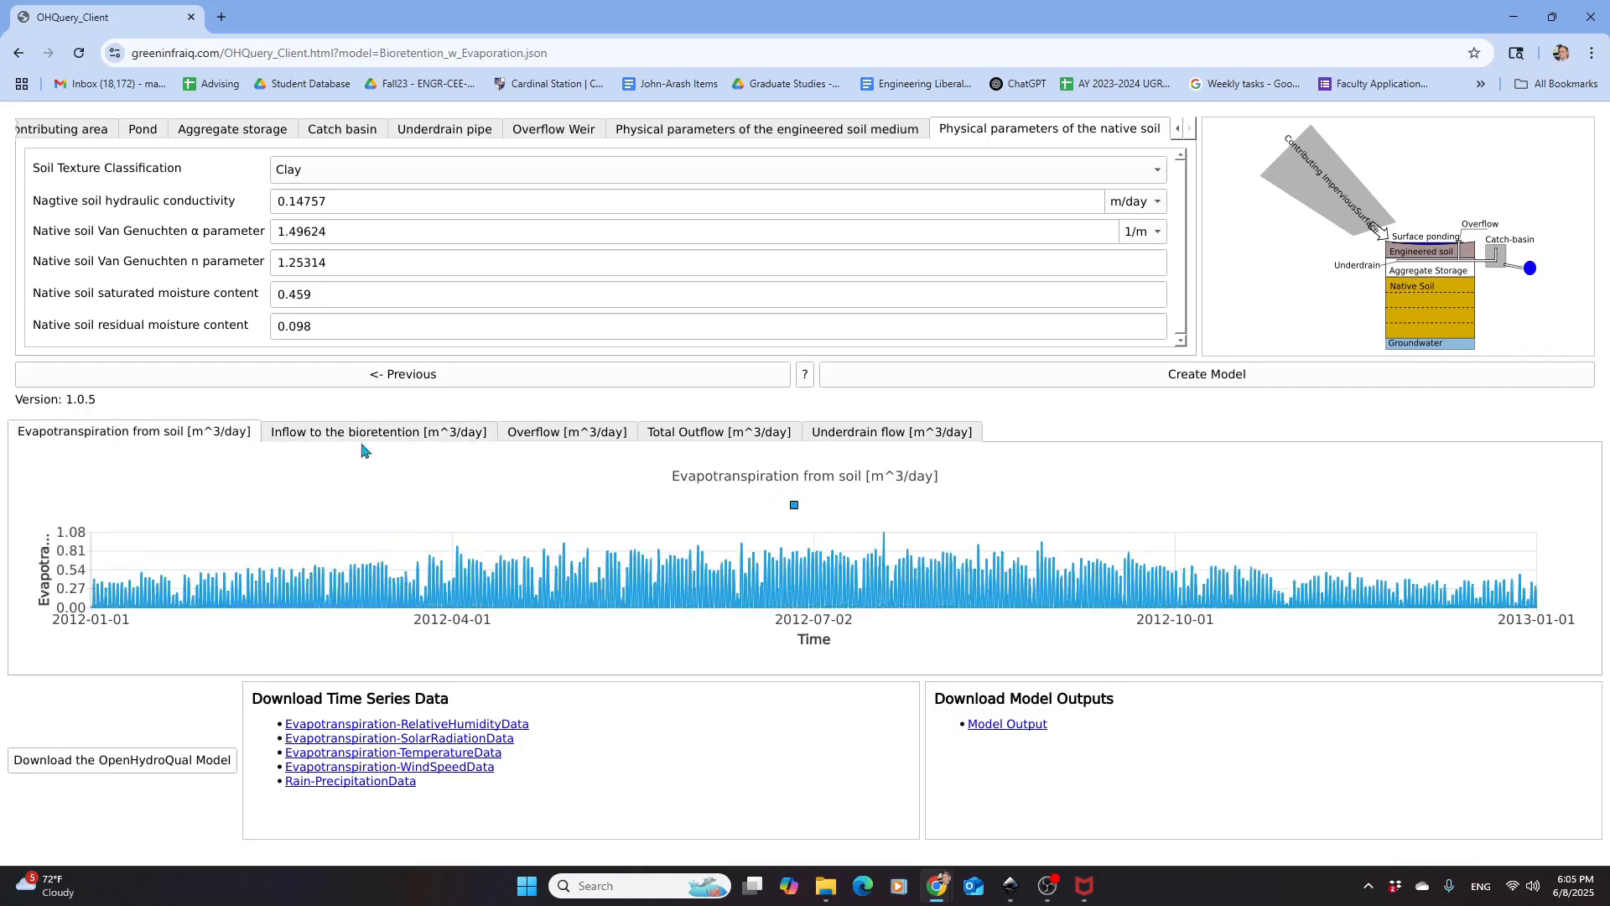
left_click(366, 441)
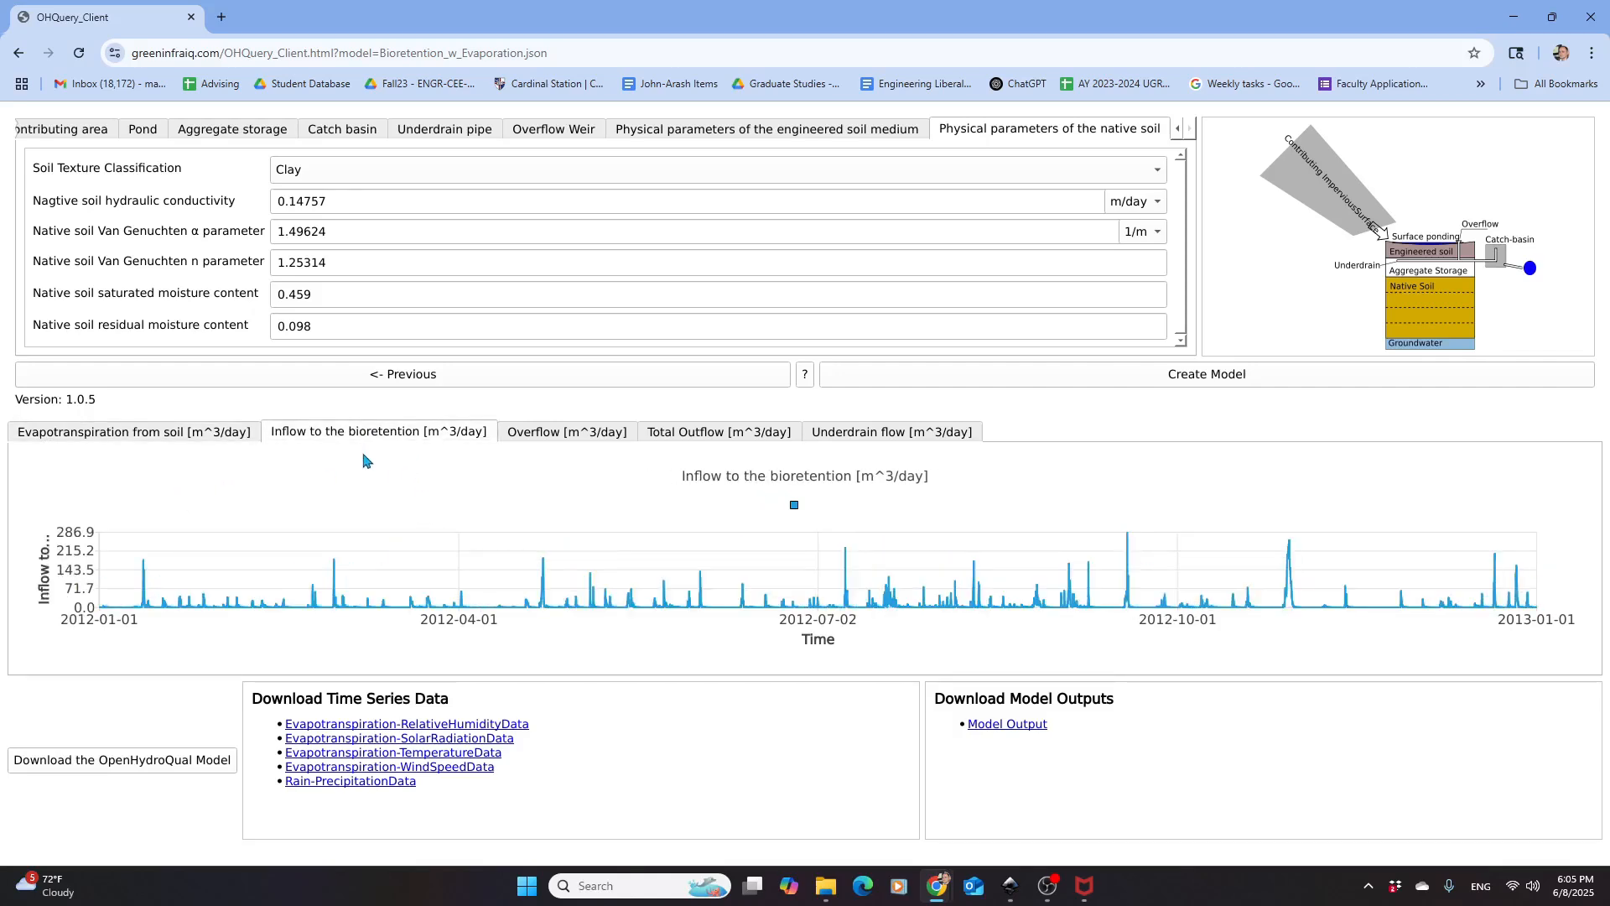
left_click(553, 439)
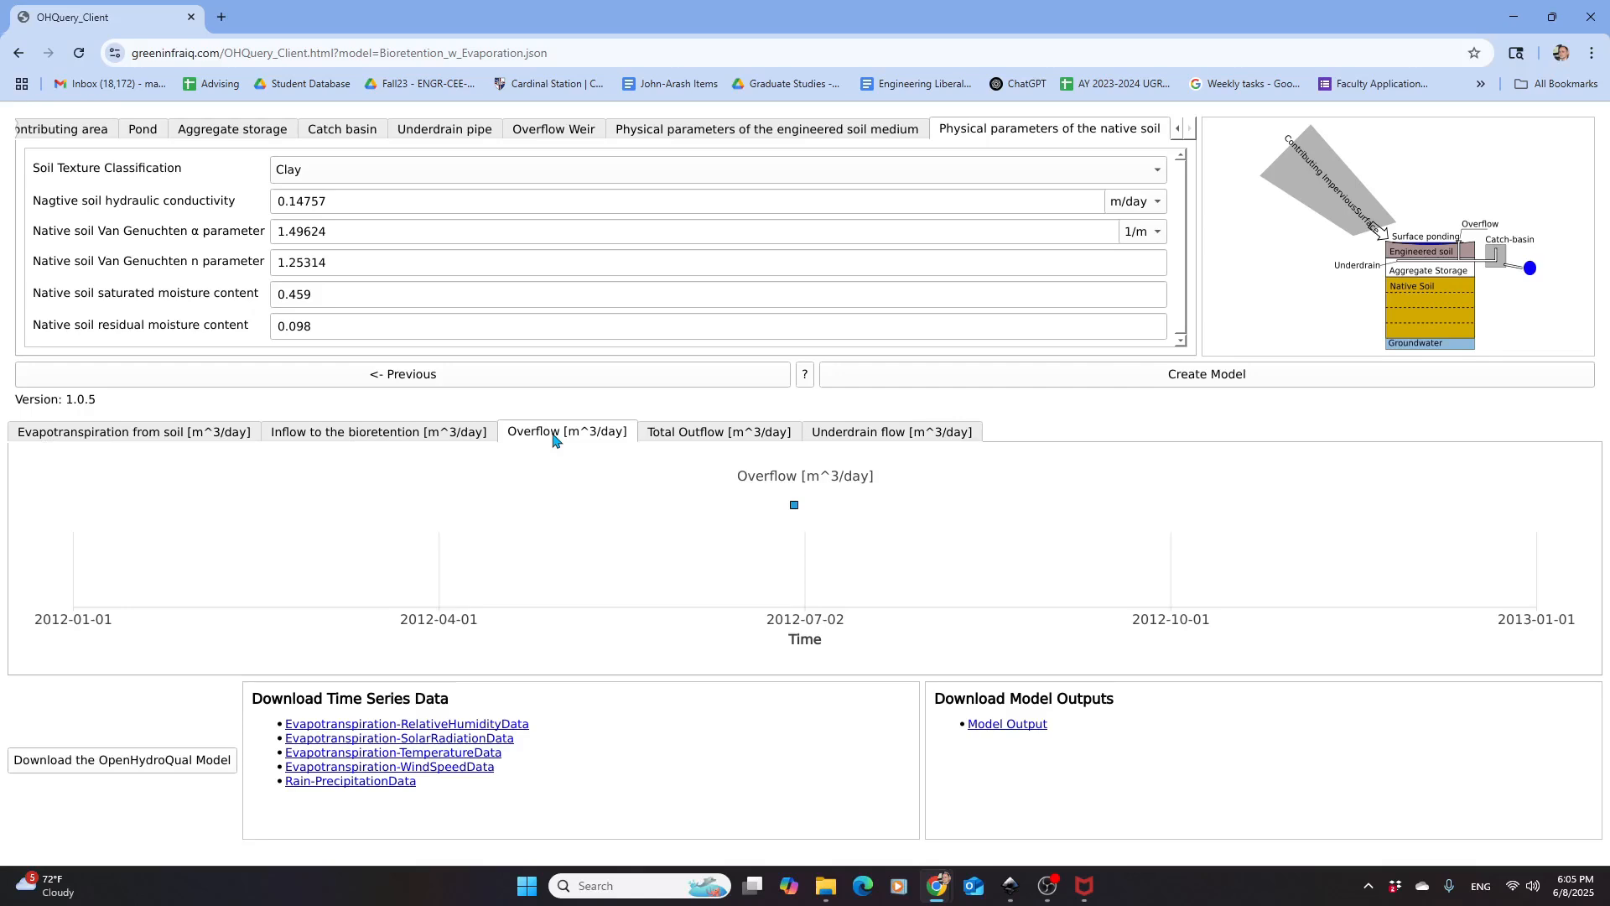
left_click(715, 435)
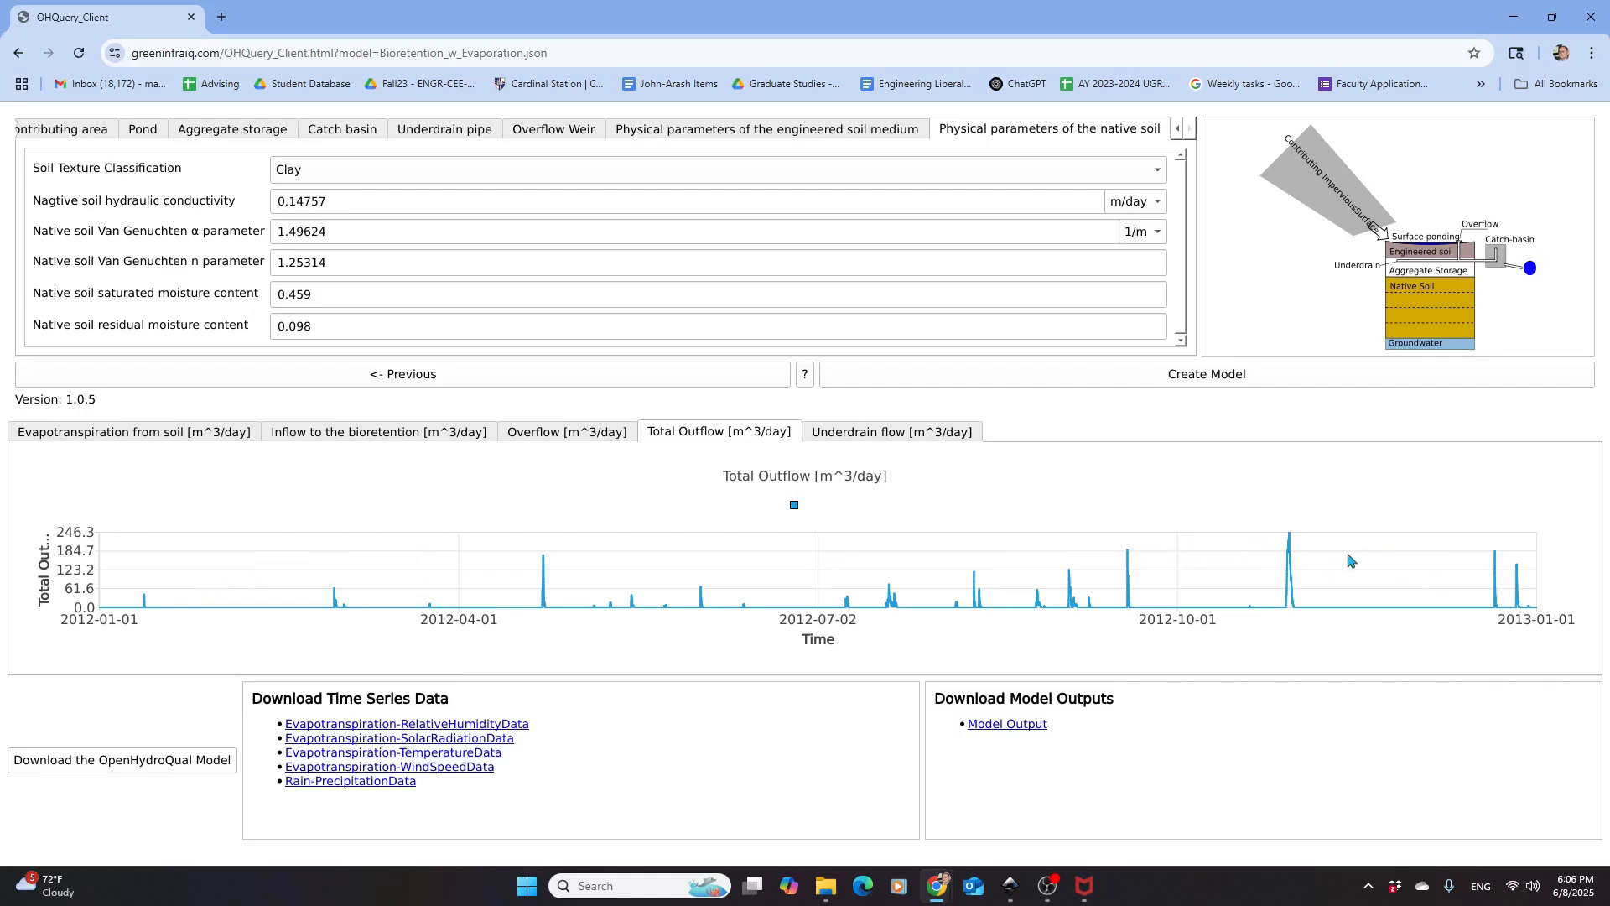
left_click(892, 438)
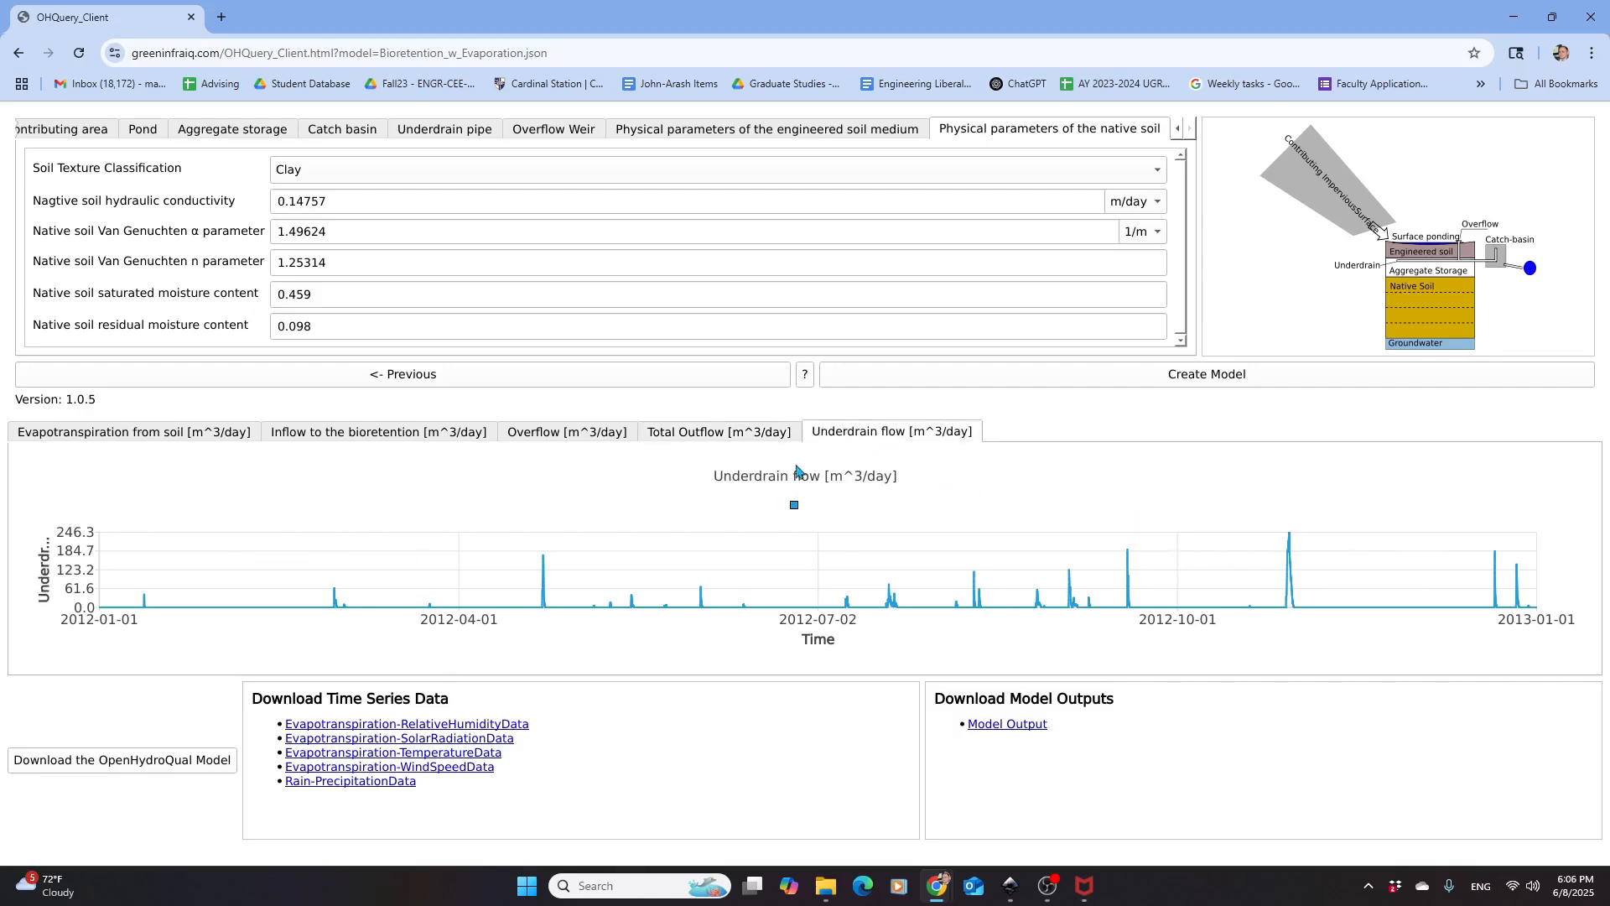
left_click(703, 442)
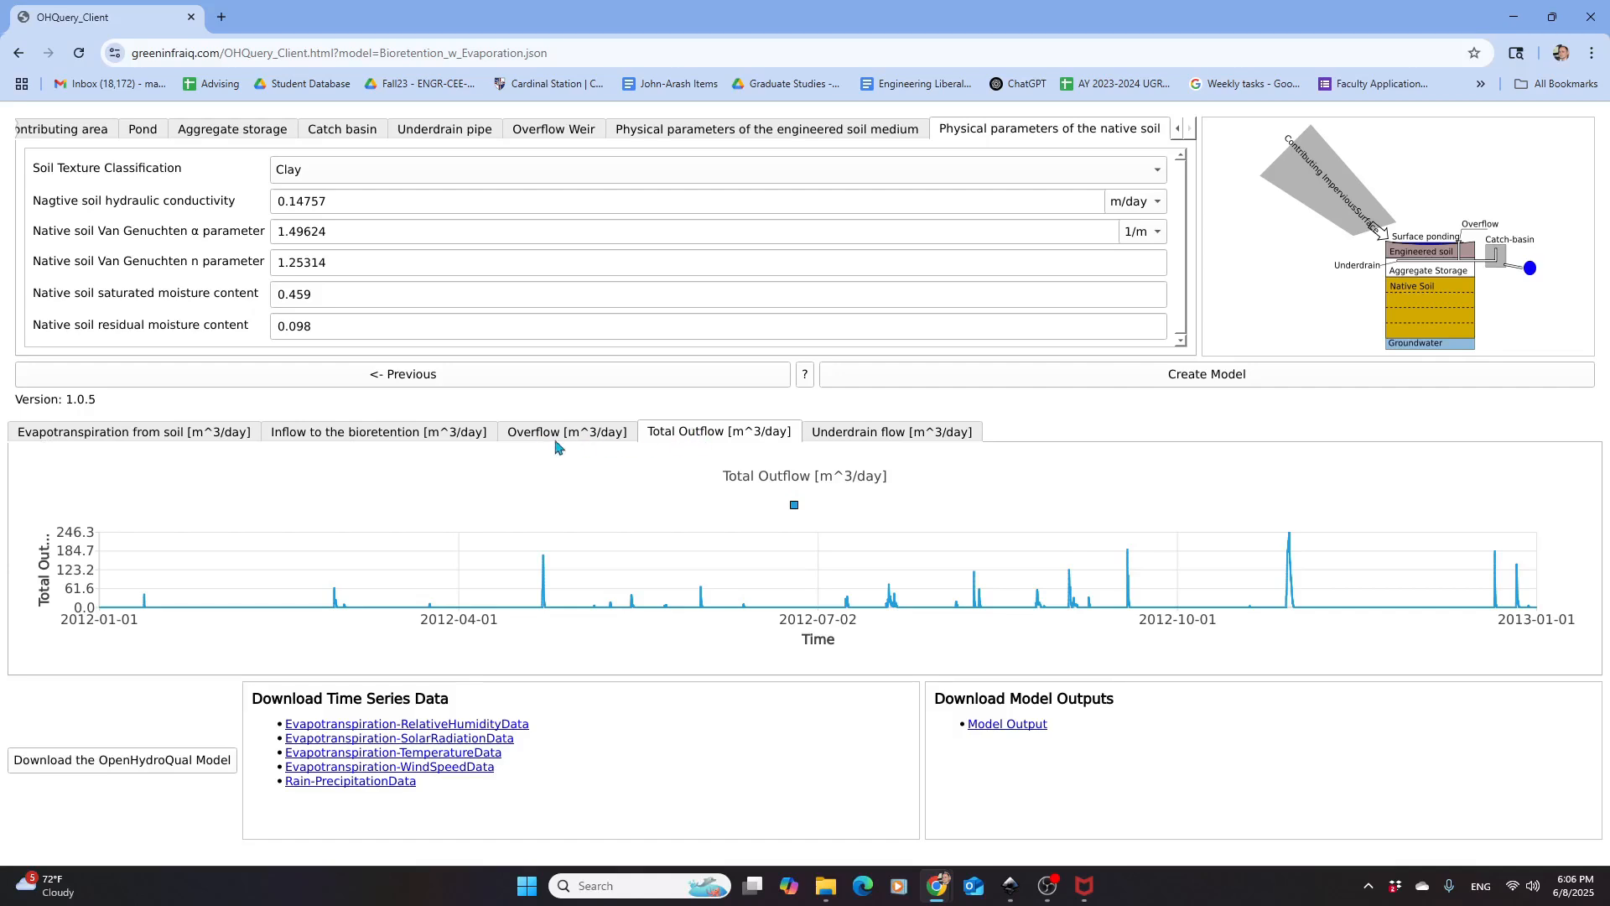
left_click(870, 439)
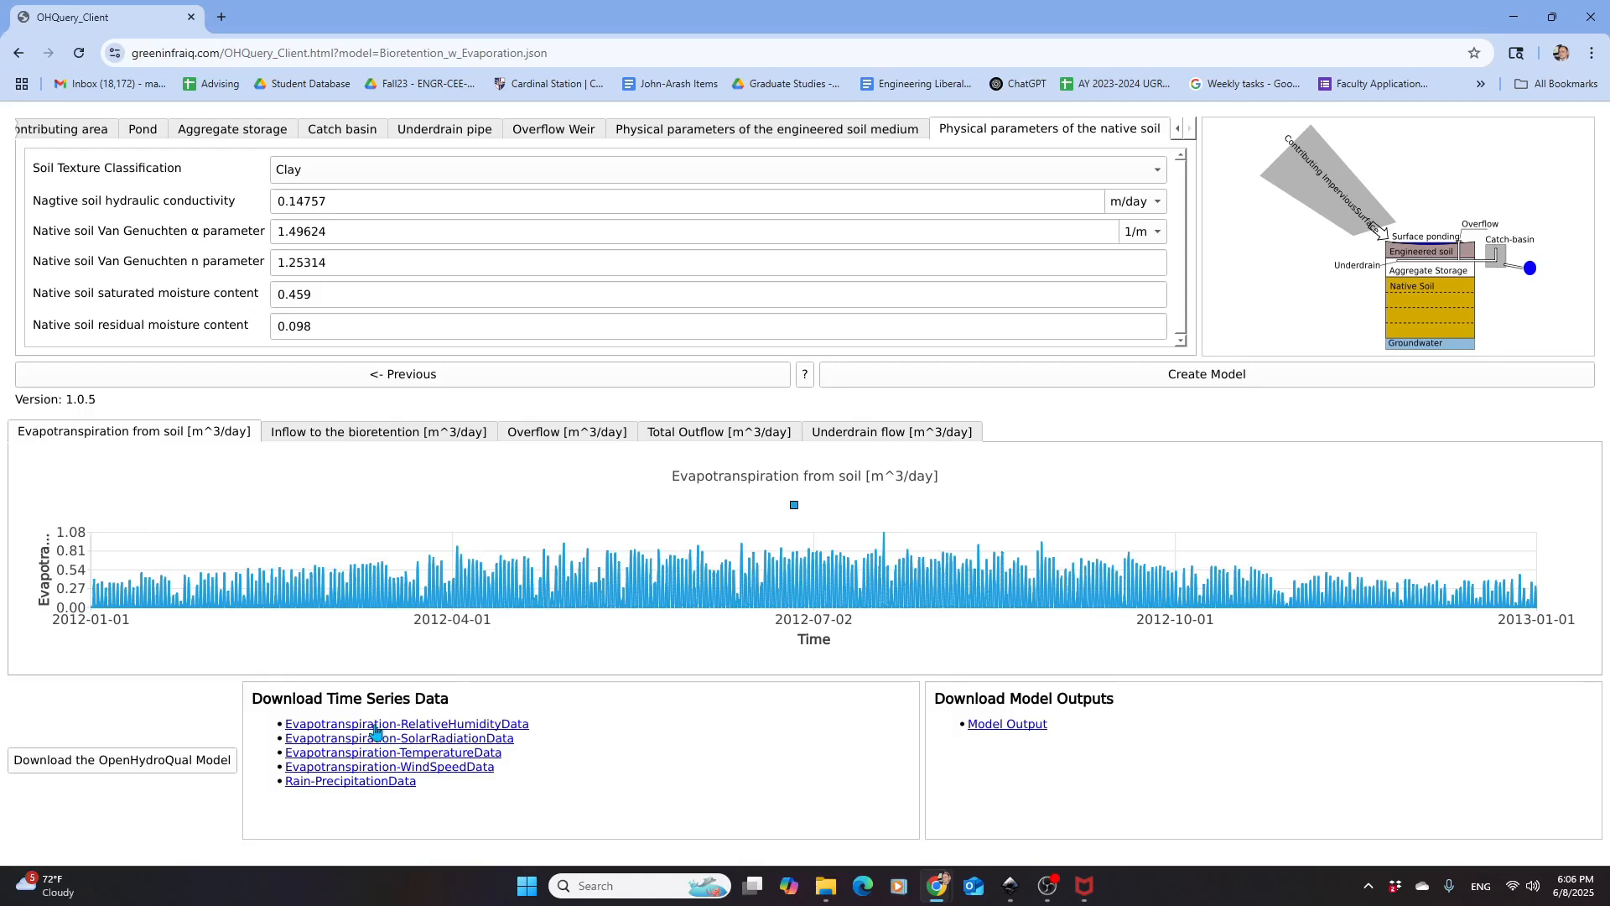
Download the evapotranspiration relative humidity and rain precipitation time series, viewing the humidity CSV in Excel
left_click(381, 726)
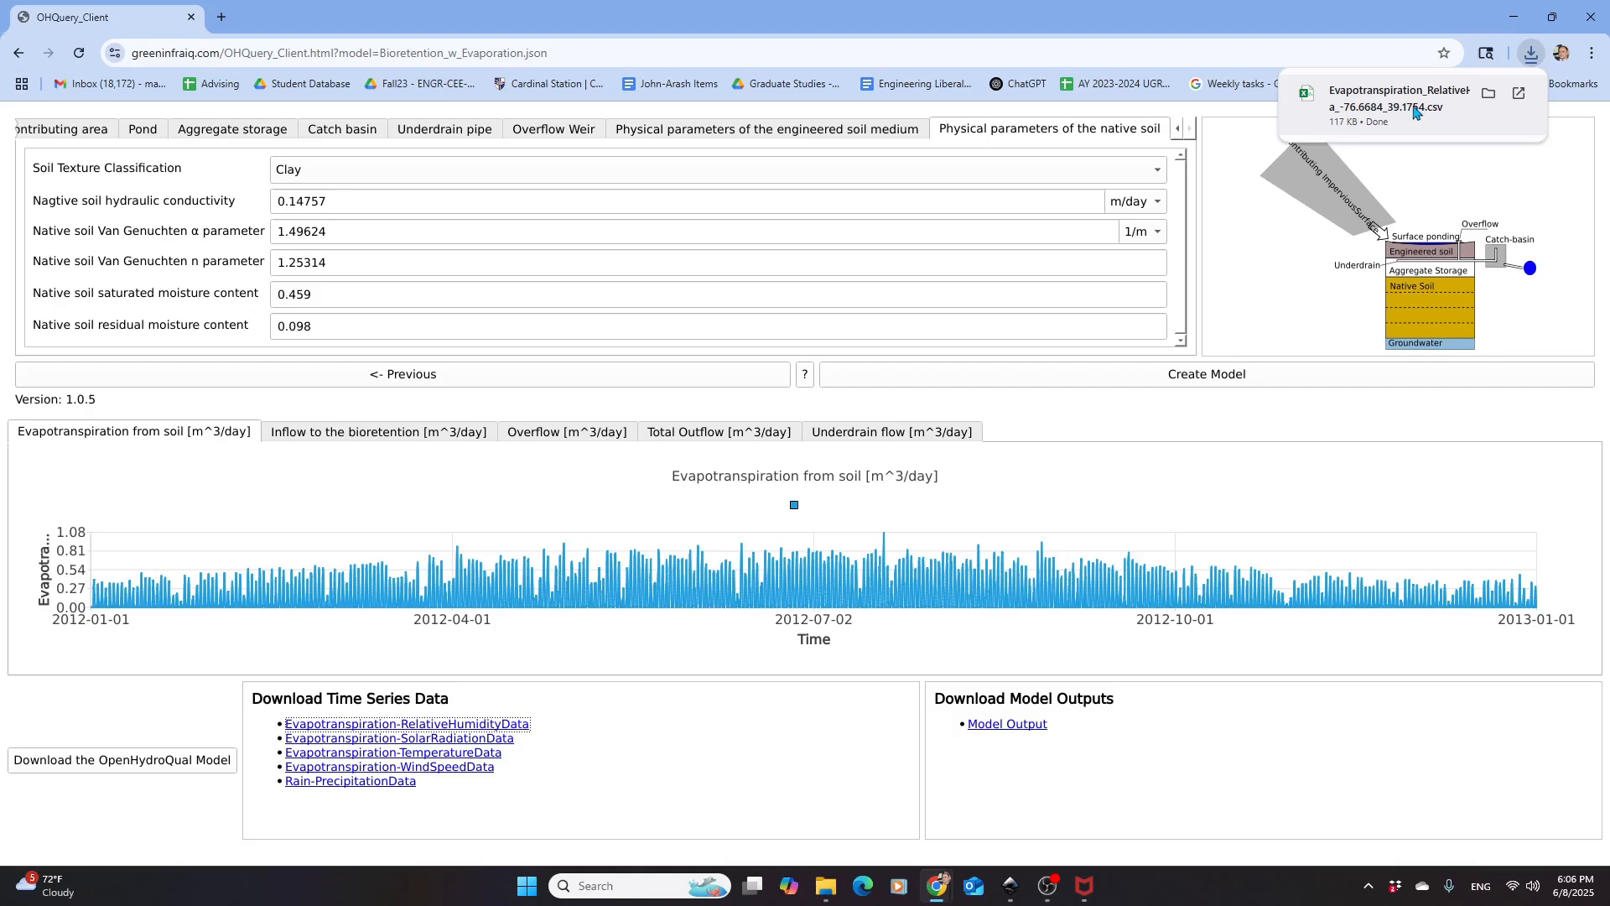
left_click(1418, 111)
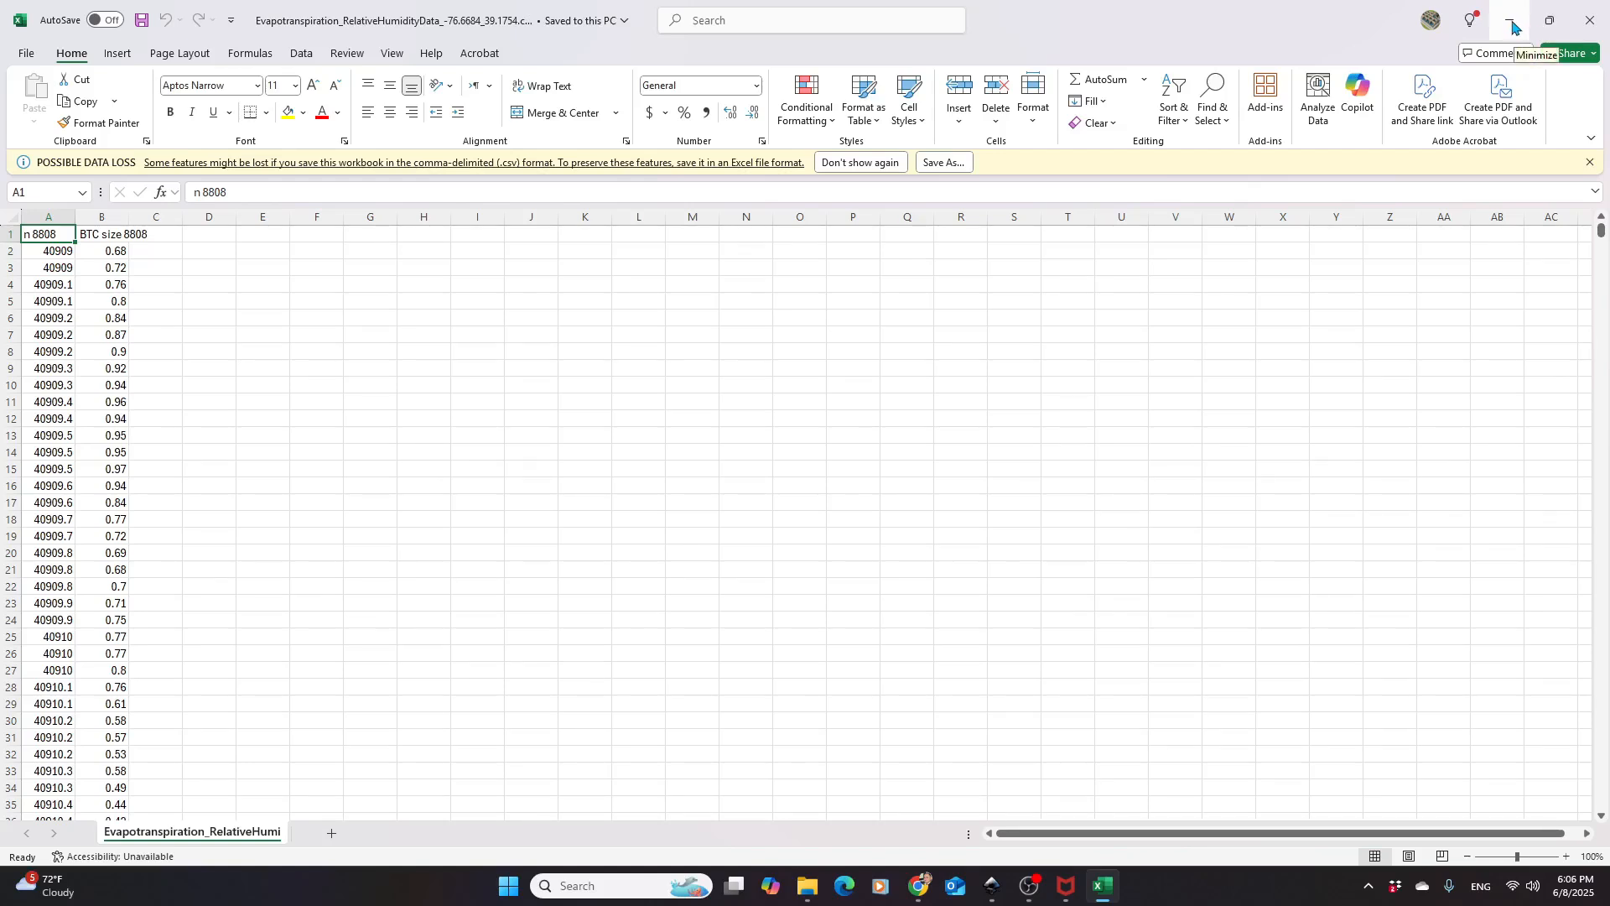
left_click(1513, 28)
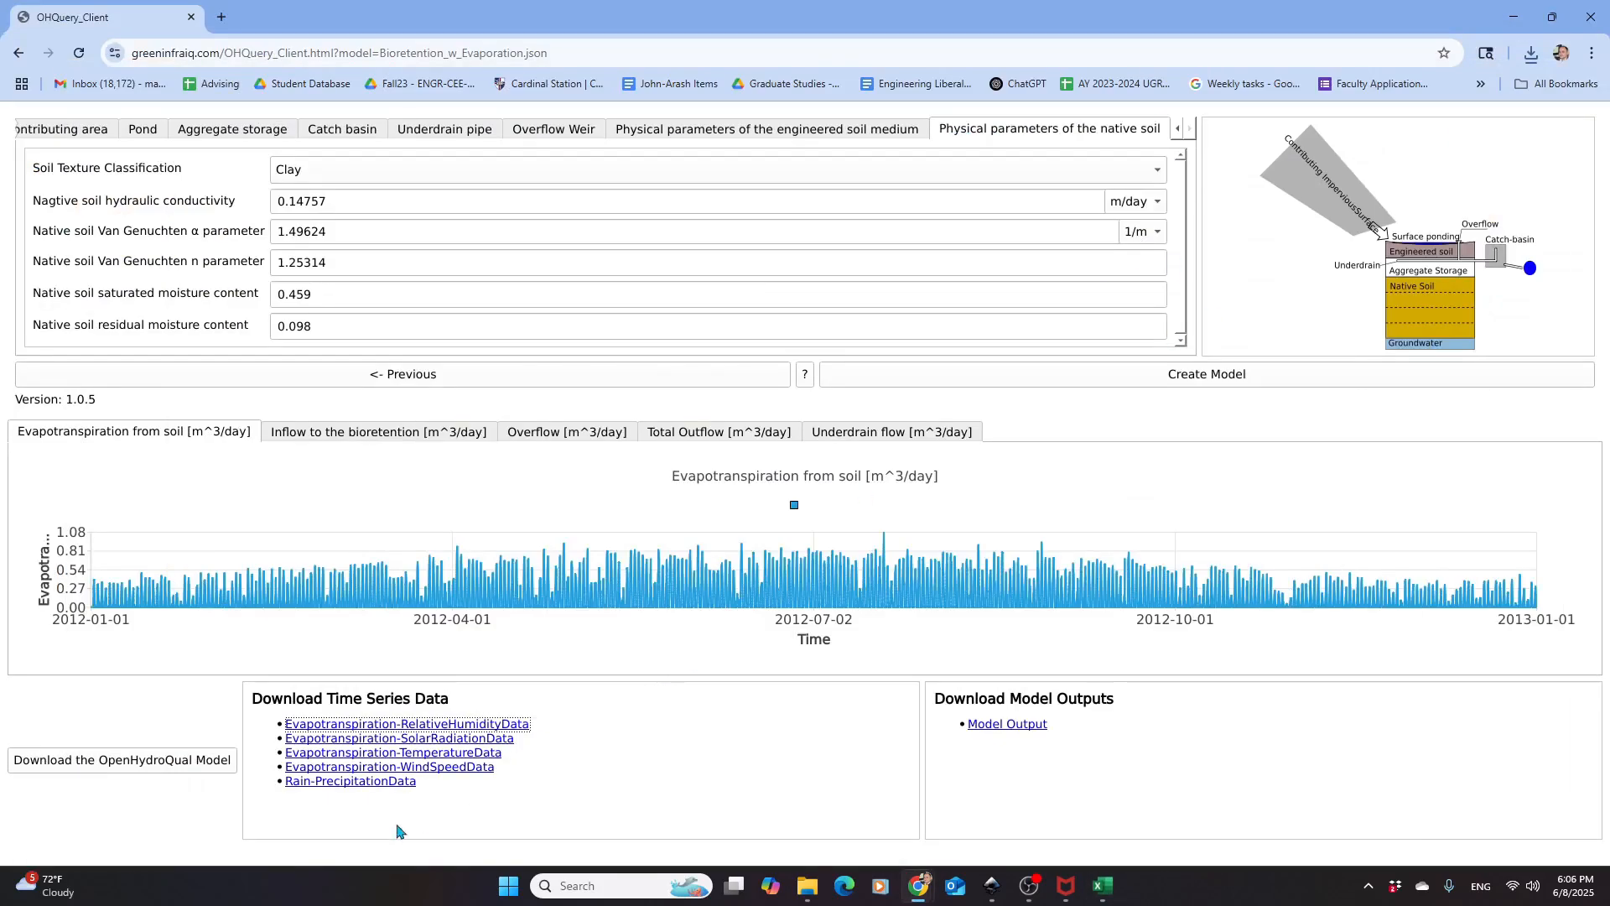
left_click(351, 783)
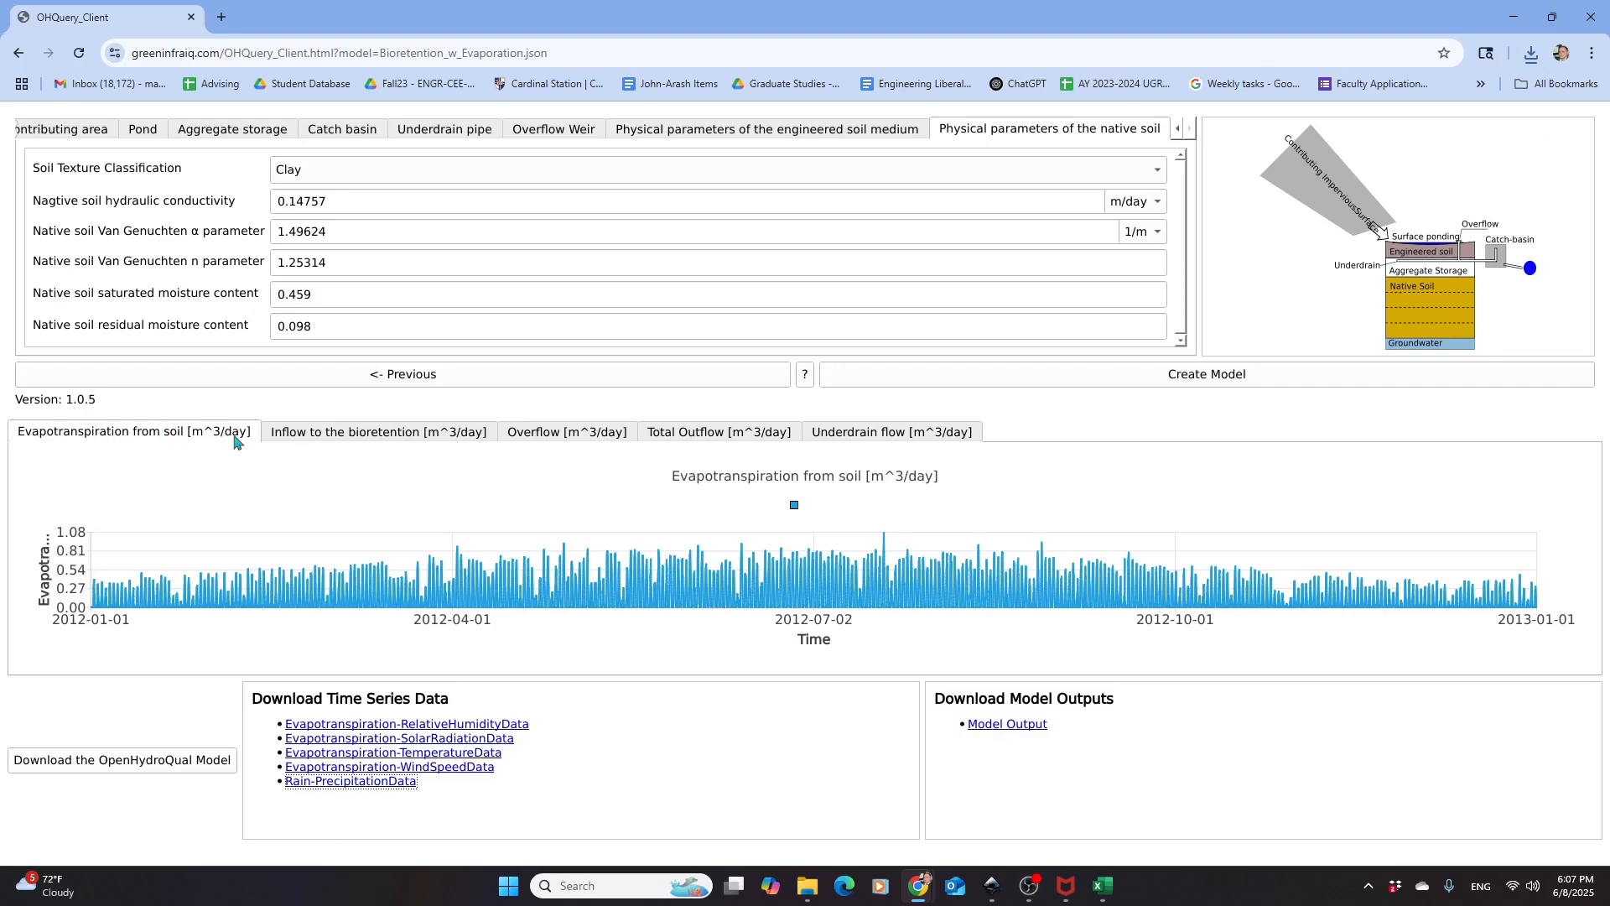
Open the model output data file and examine its column headings, starting with evapotranspiration from soil
left_click(1019, 726)
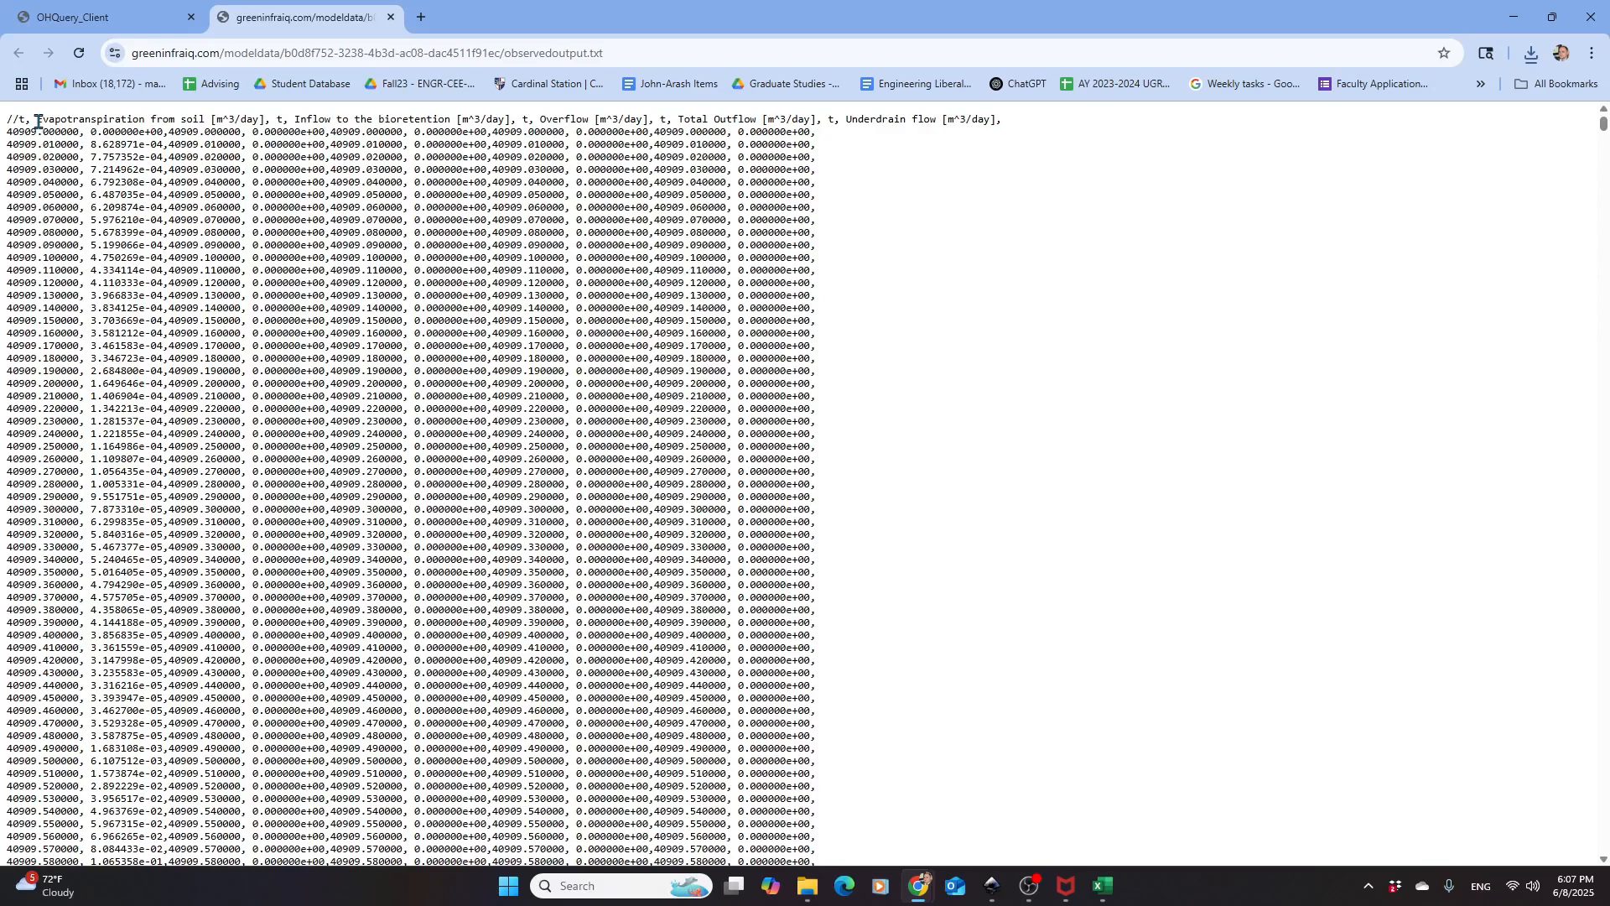
left_click_drag(38, 121, 255, 119)
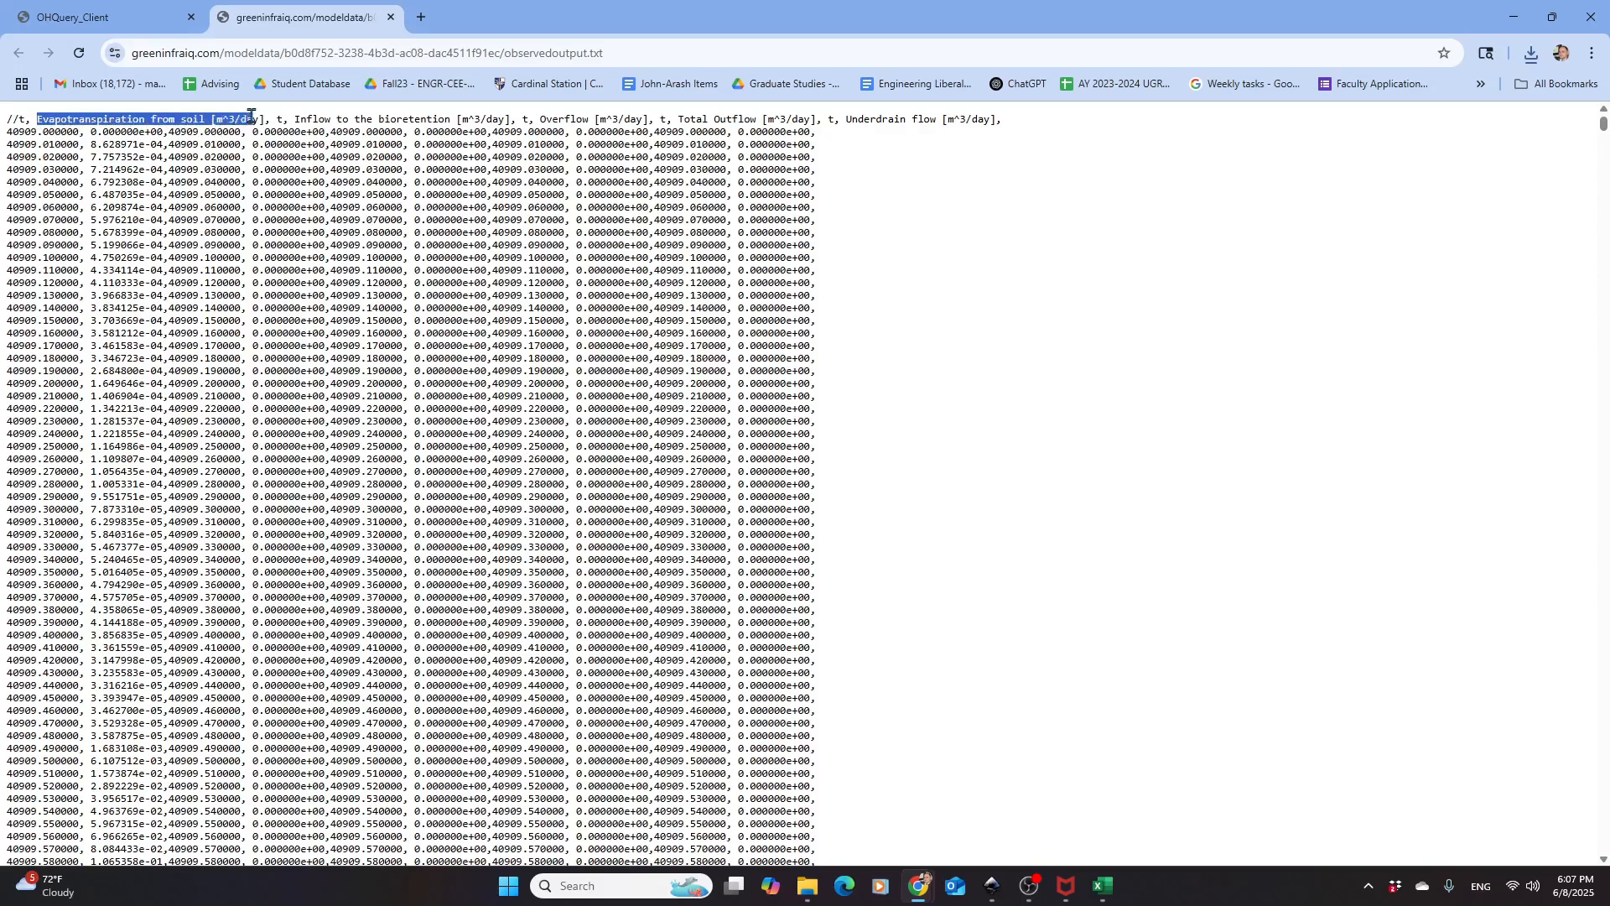
left_click(710, 117)
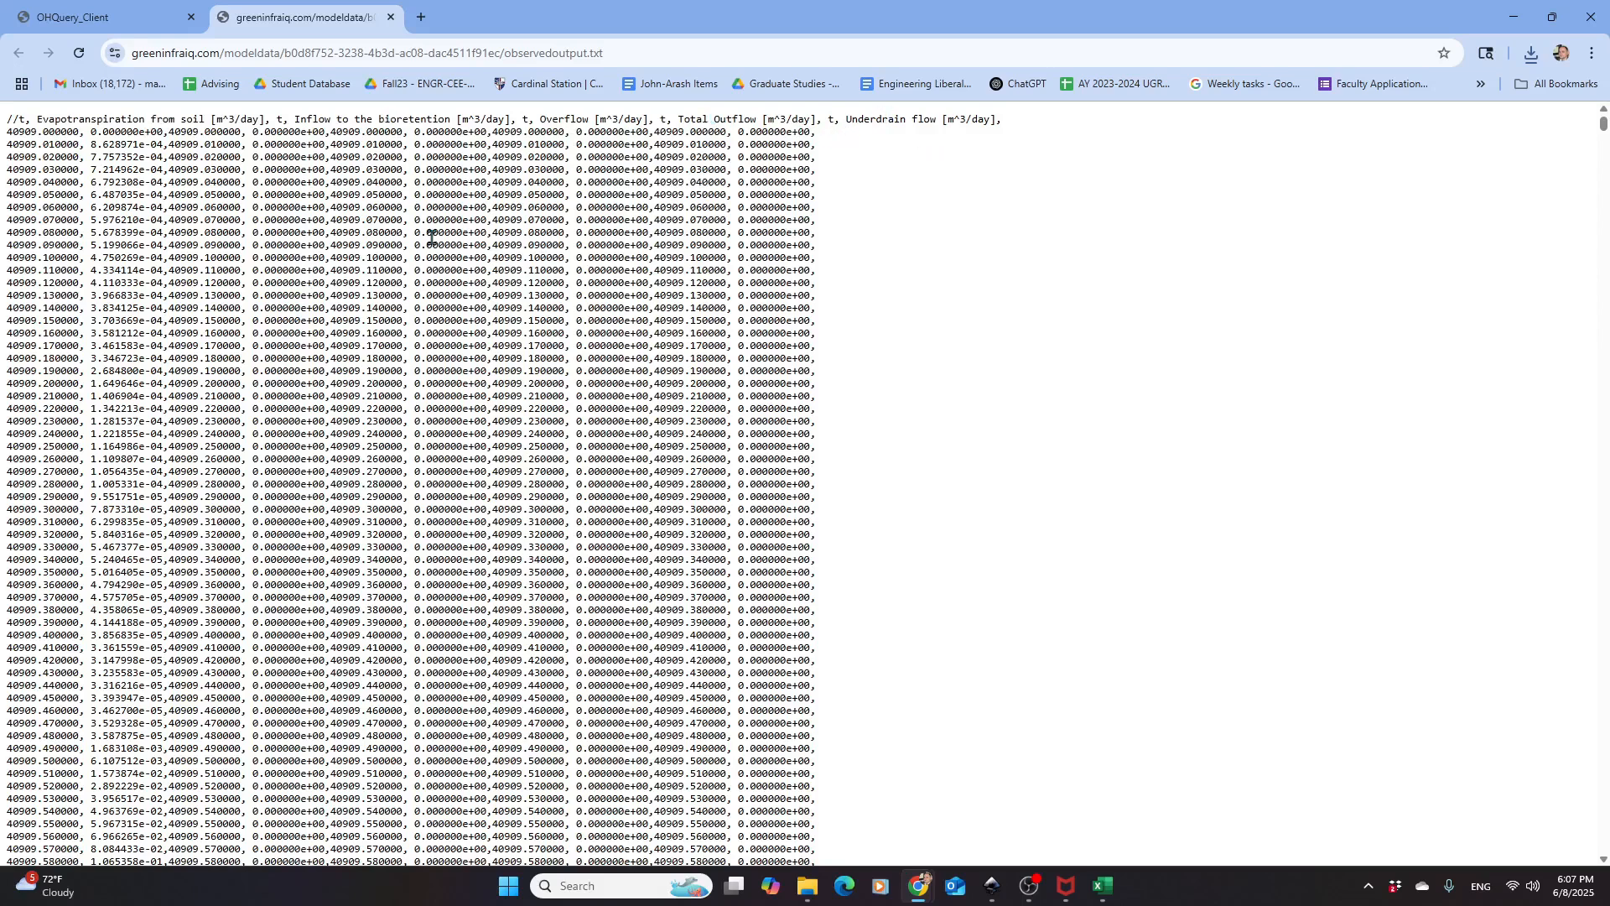
Download the OpenHydroQual model from the results page and launch the OpenHydroQual desktop application in a maximized window
left_click(116, 26)
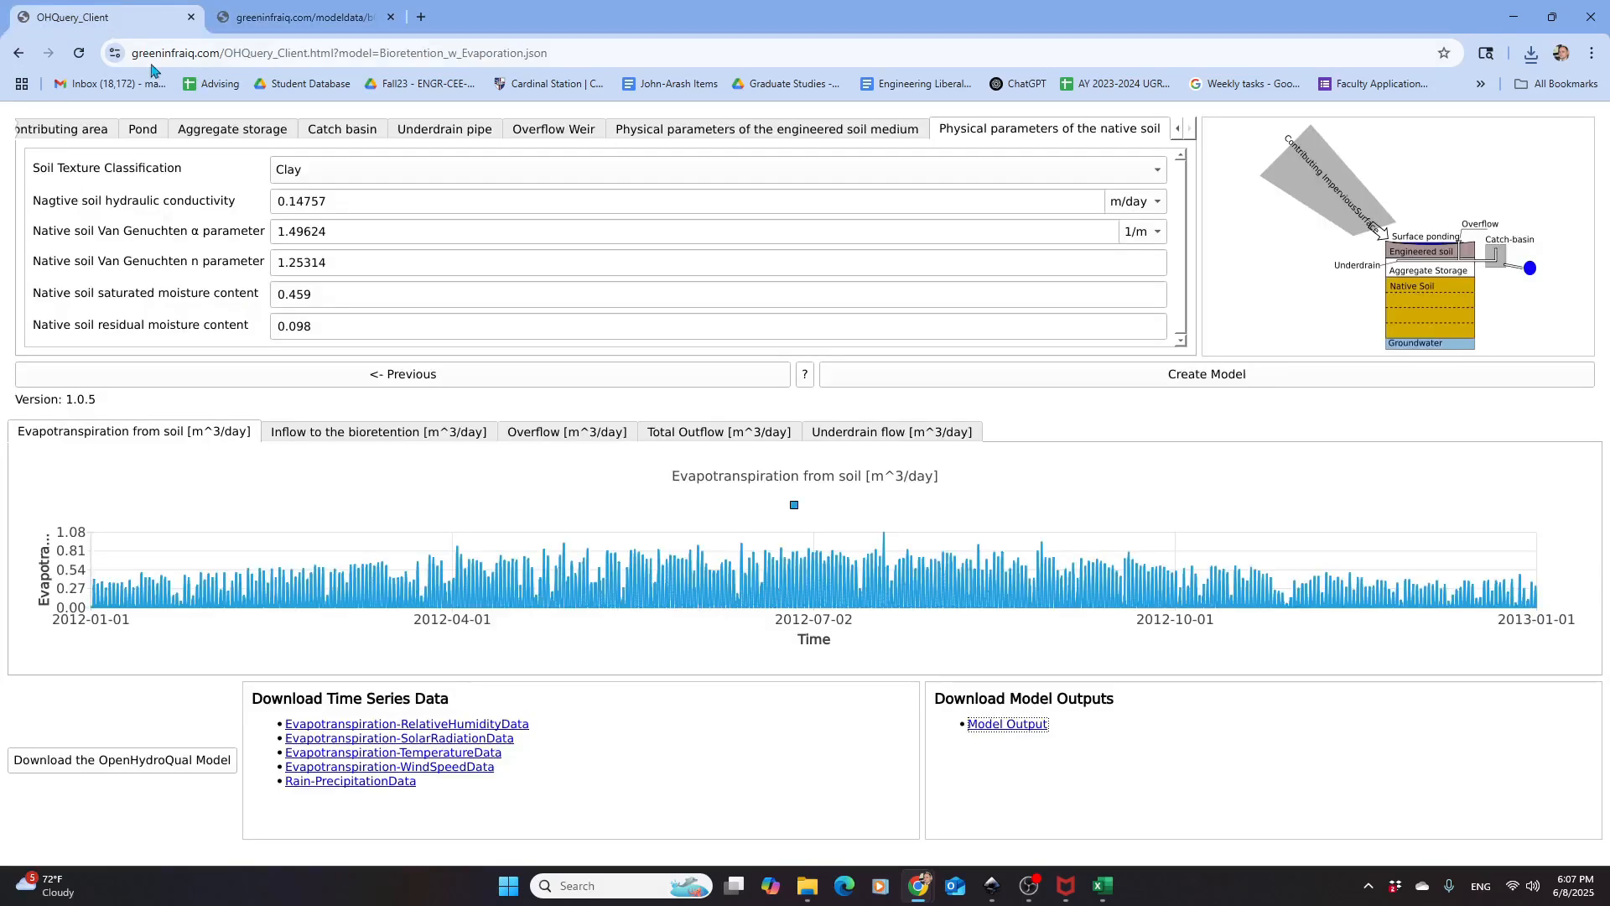
left_click(127, 768)
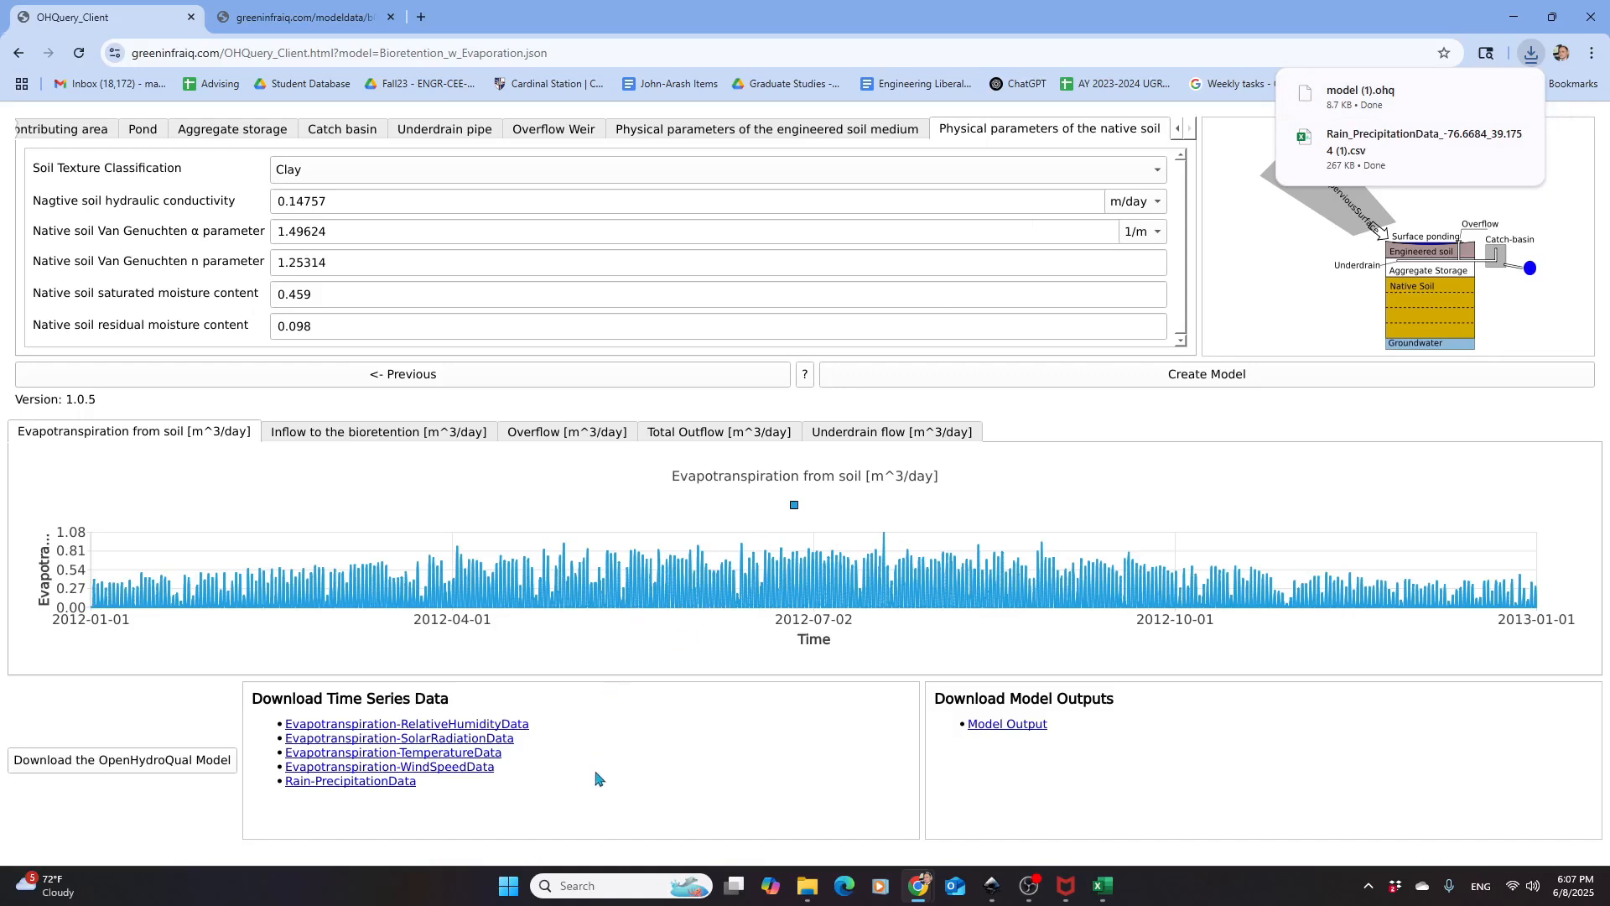
left_click(599, 889)
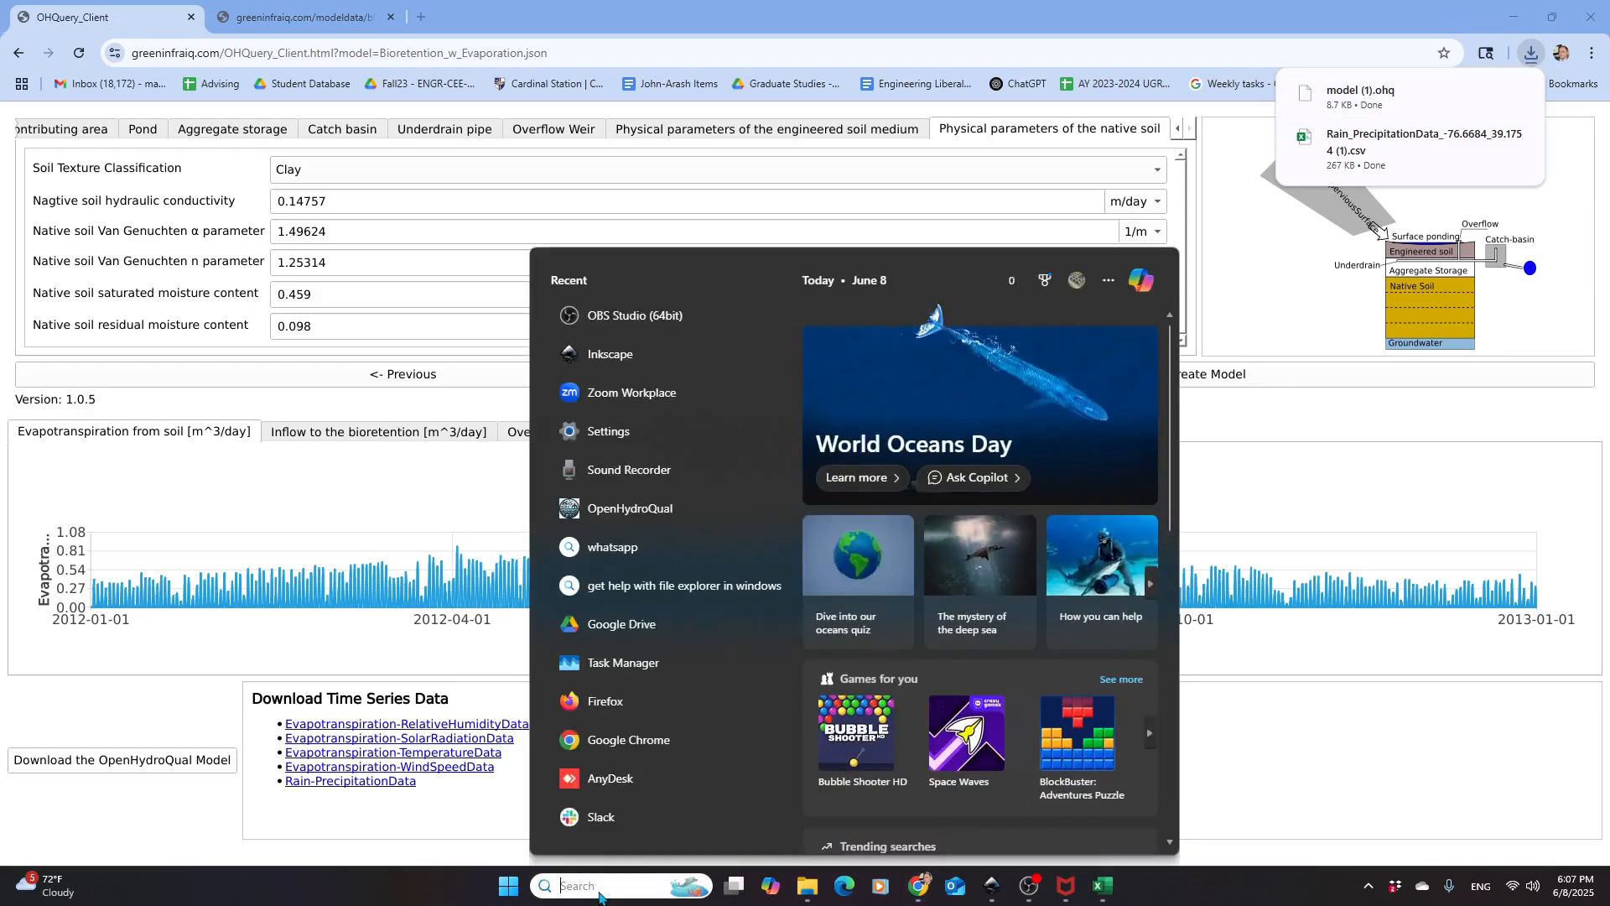
type("open")
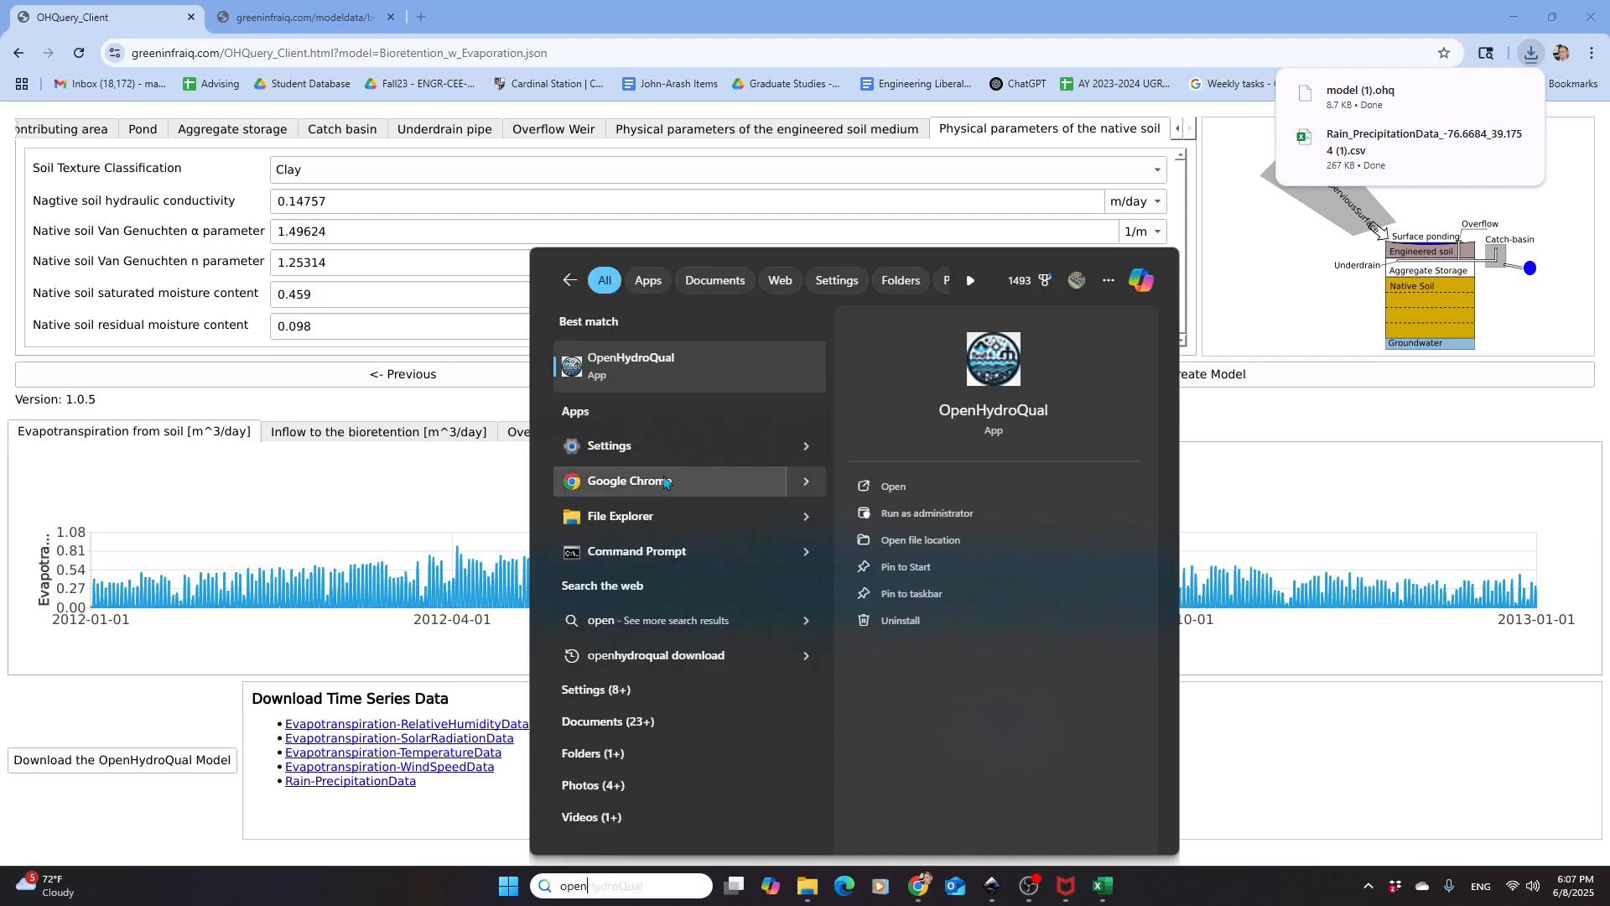
left_click(615, 366)
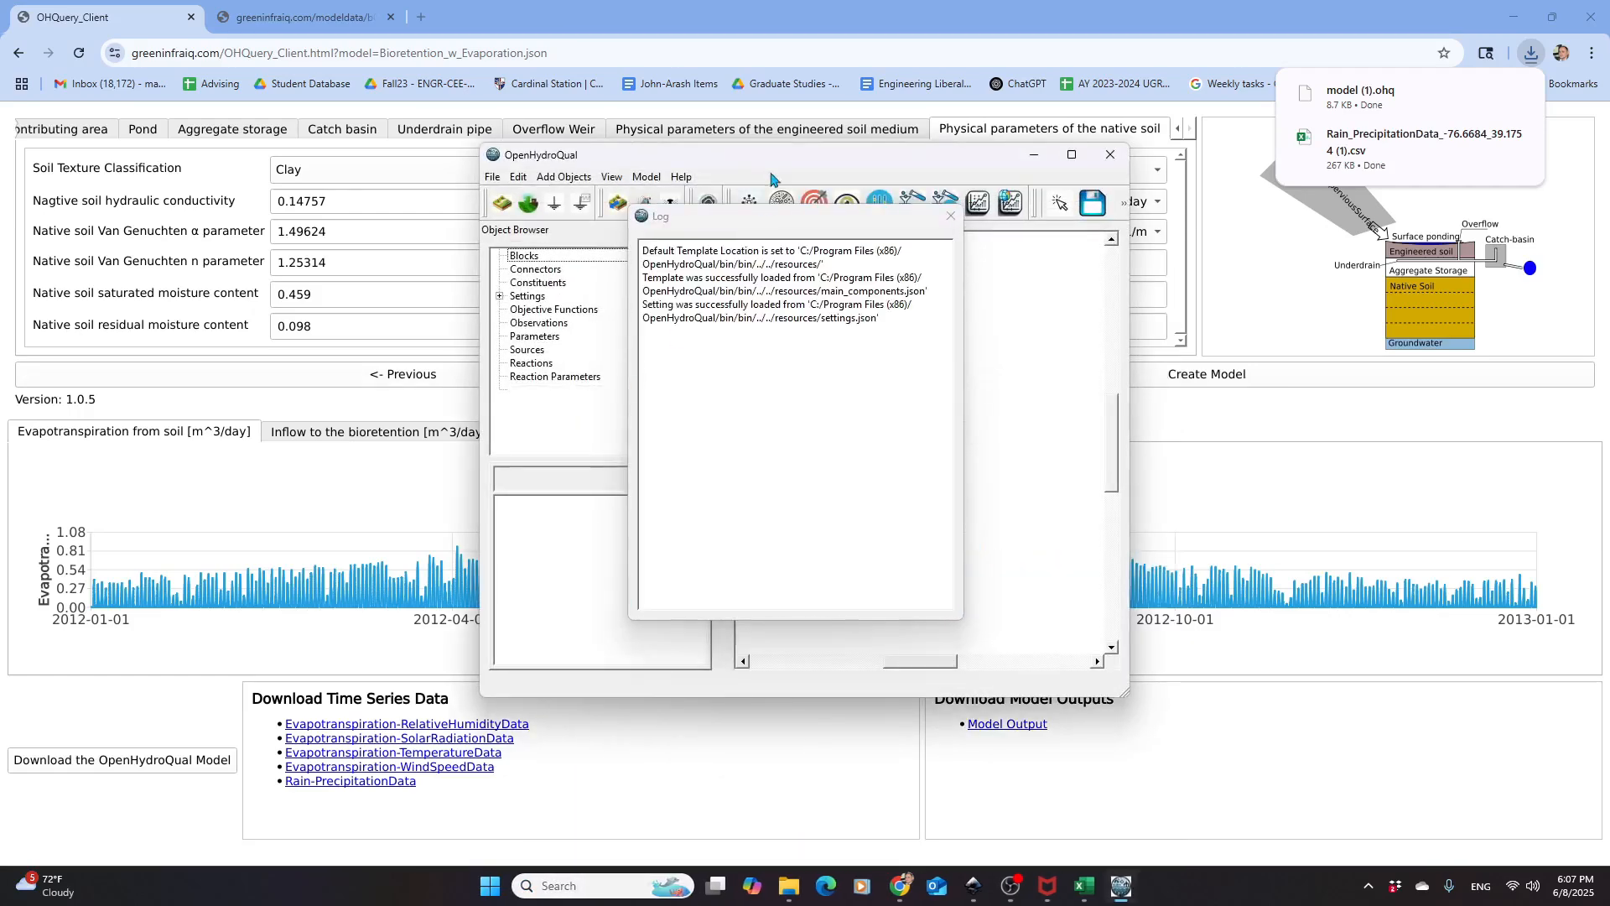
double_click(780, 165)
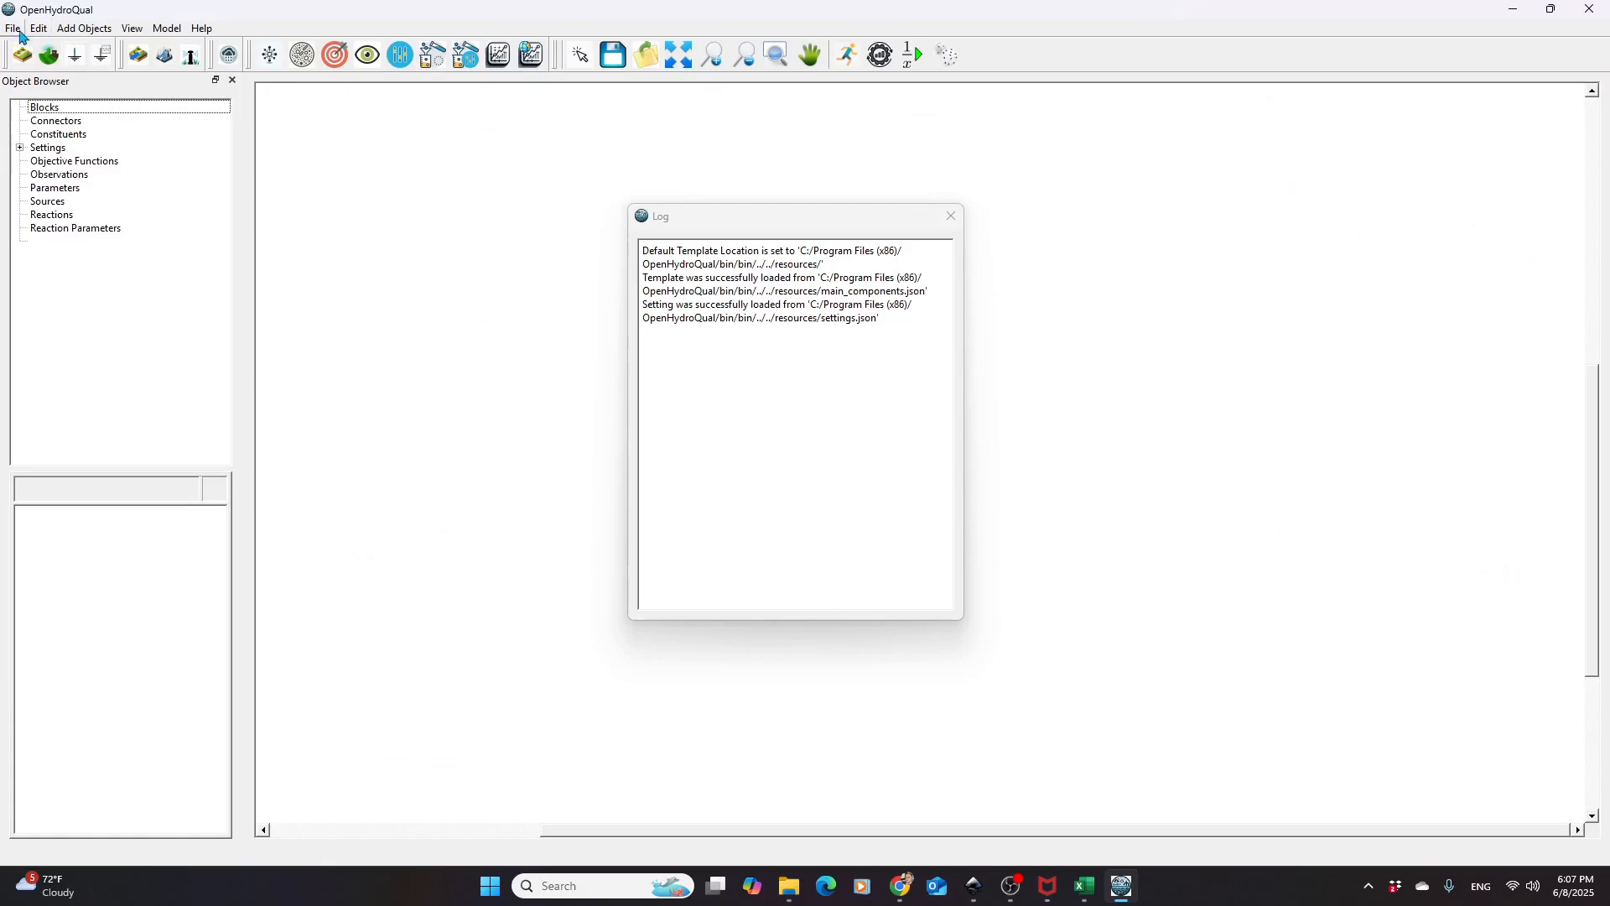
Open the downloaded model file model (1).ohq from the Downloads folder and move the log window clear of the model diagram
left_click(15, 30)
left_click(29, 66)
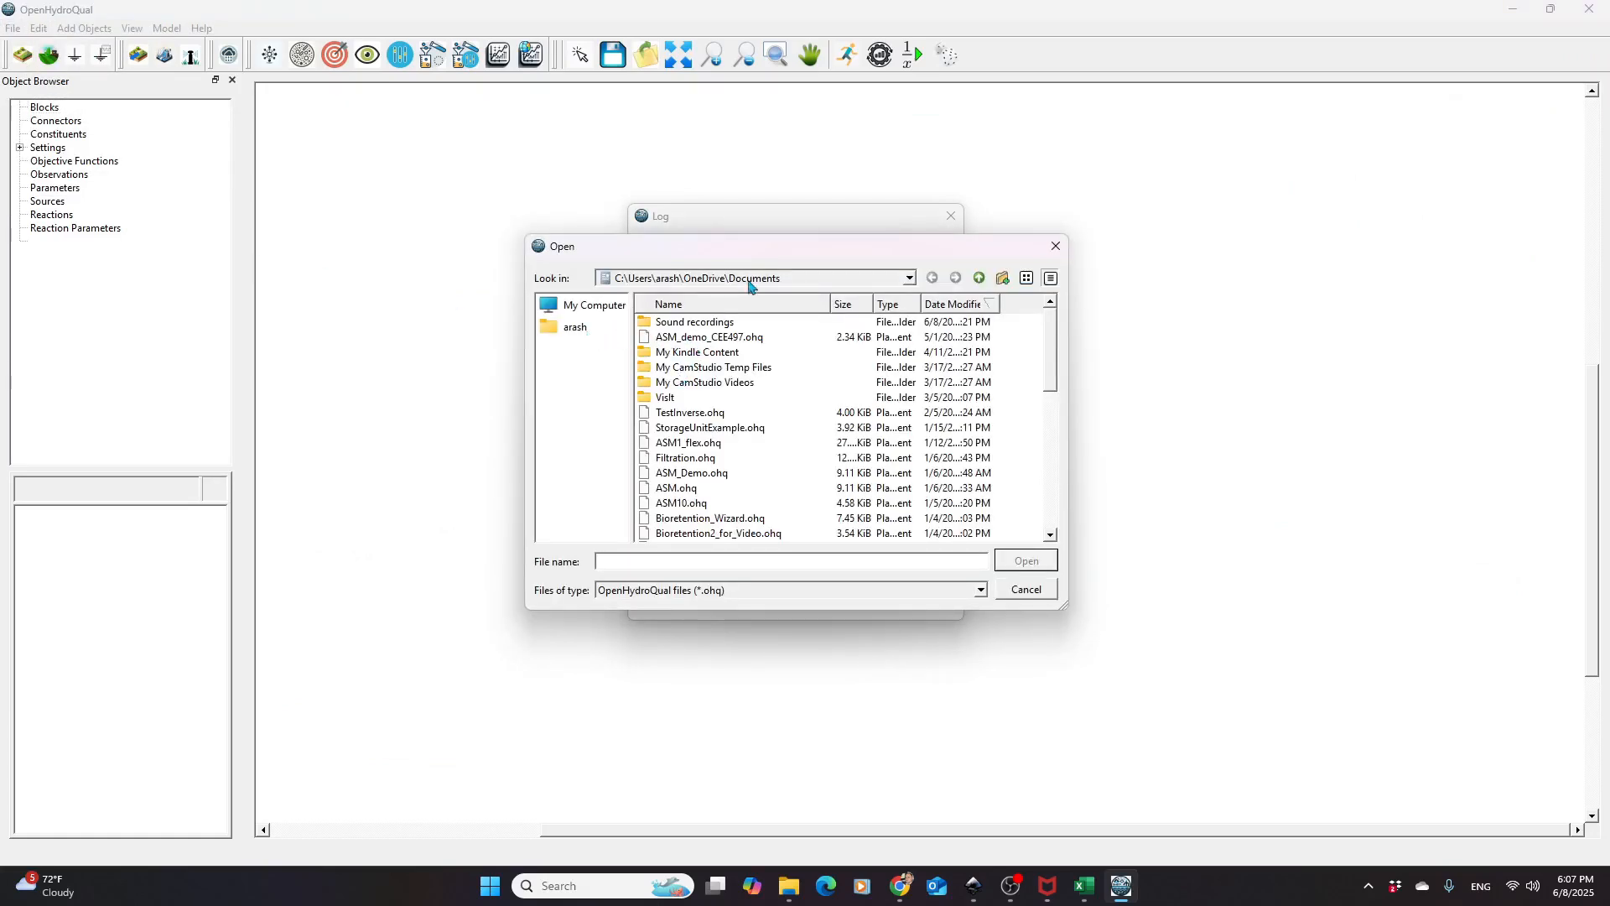
left_click(978, 279)
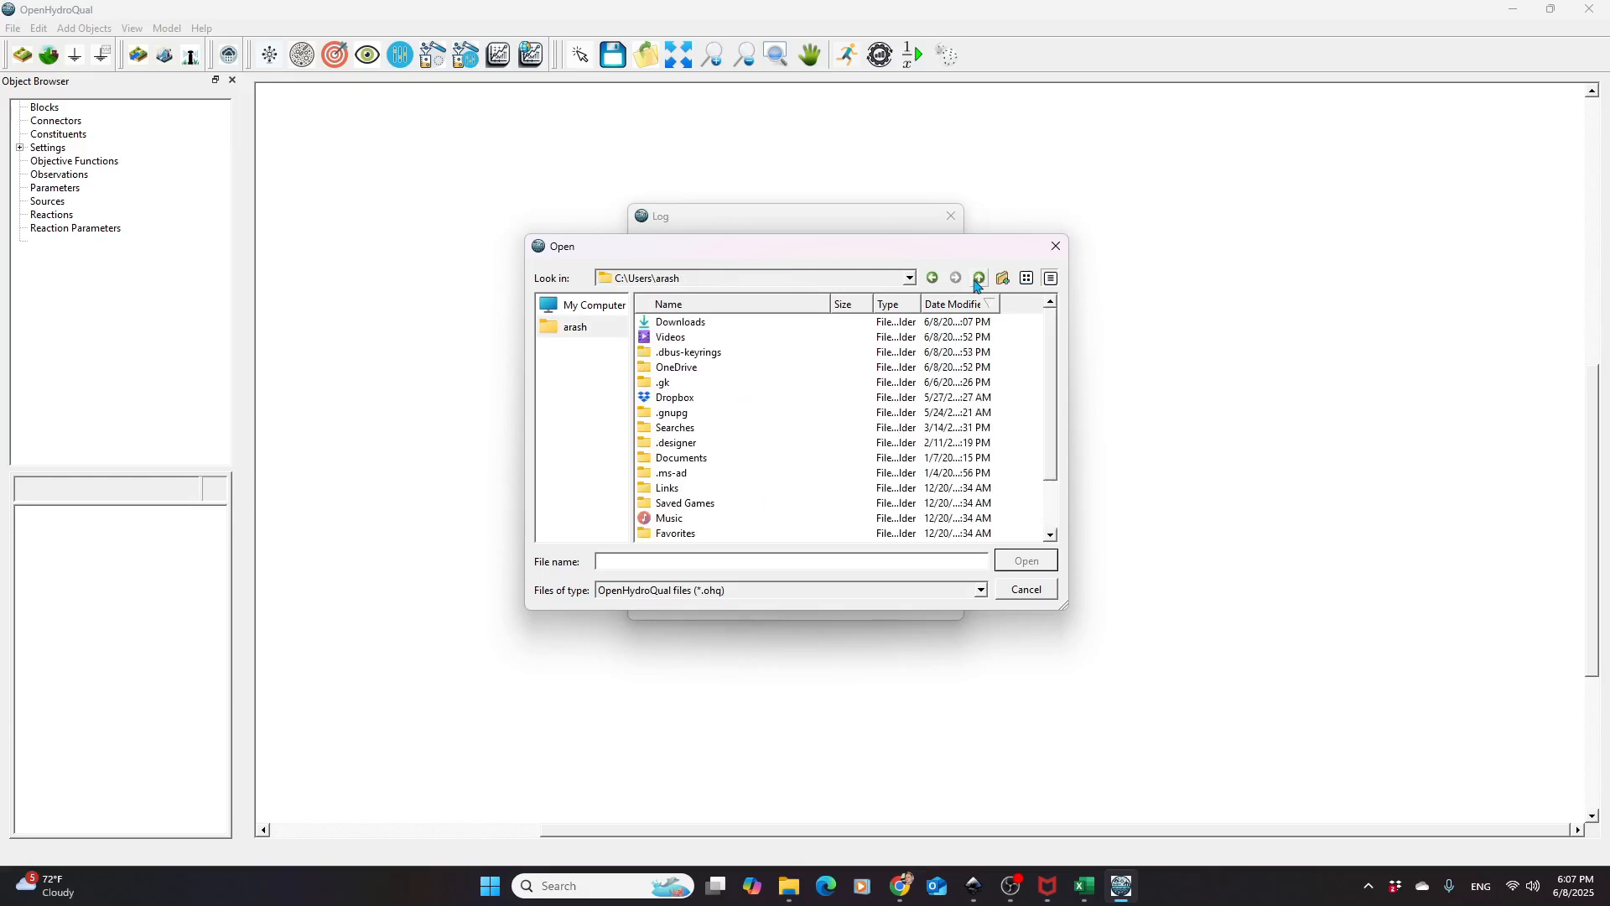
scroll(683, 424, "down", 2)
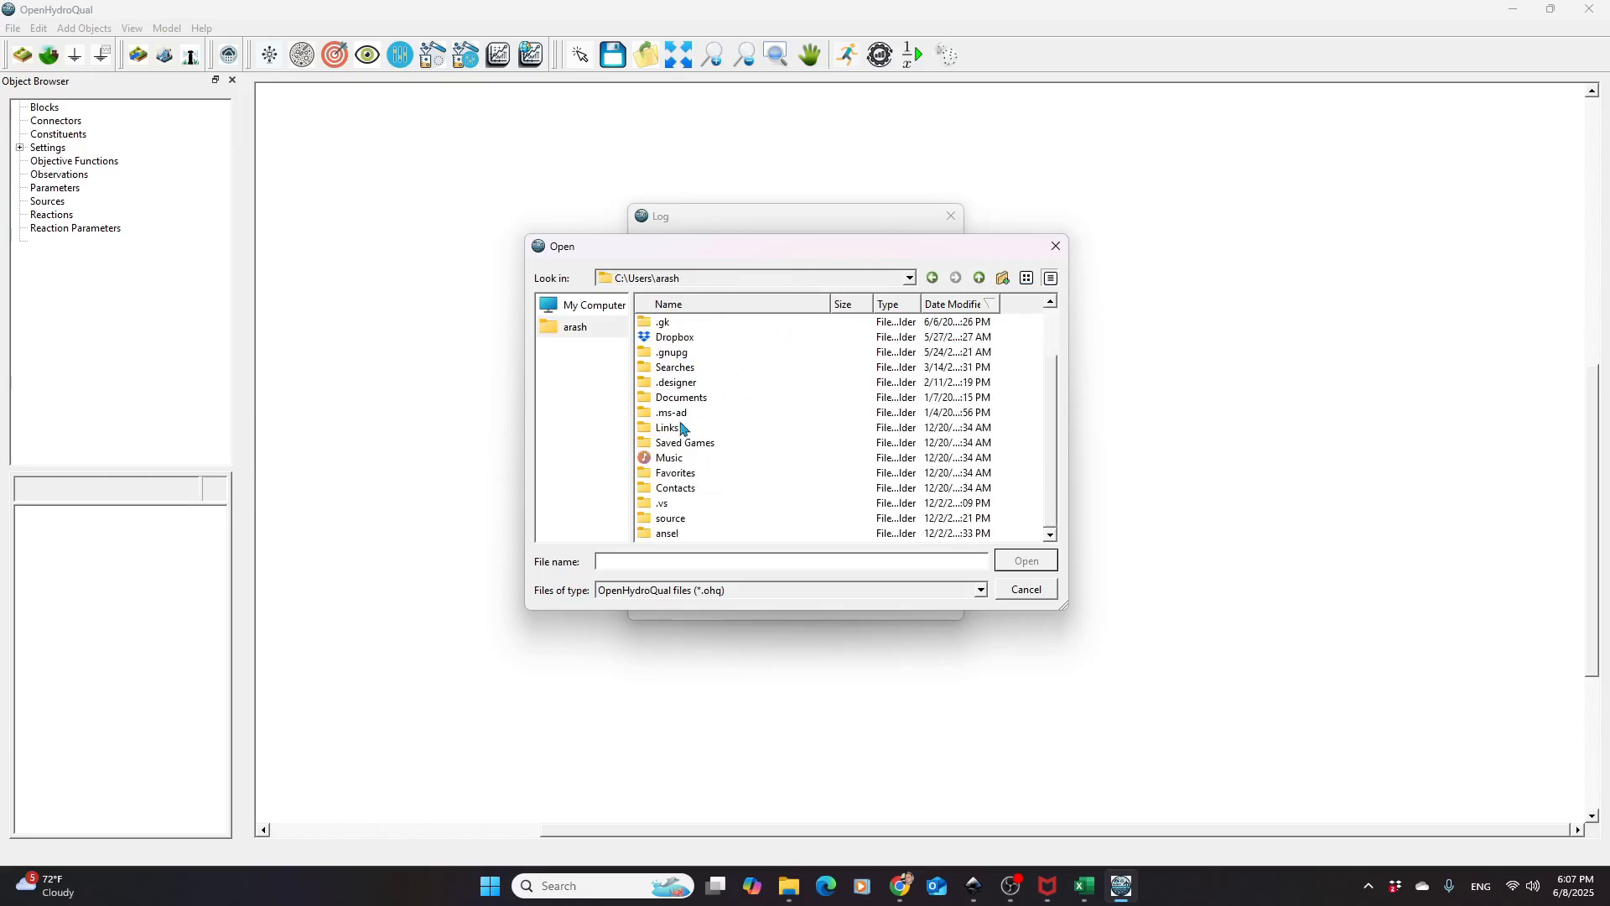
scroll(686, 399, "up", 2)
left_click(686, 325)
double_click(685, 326)
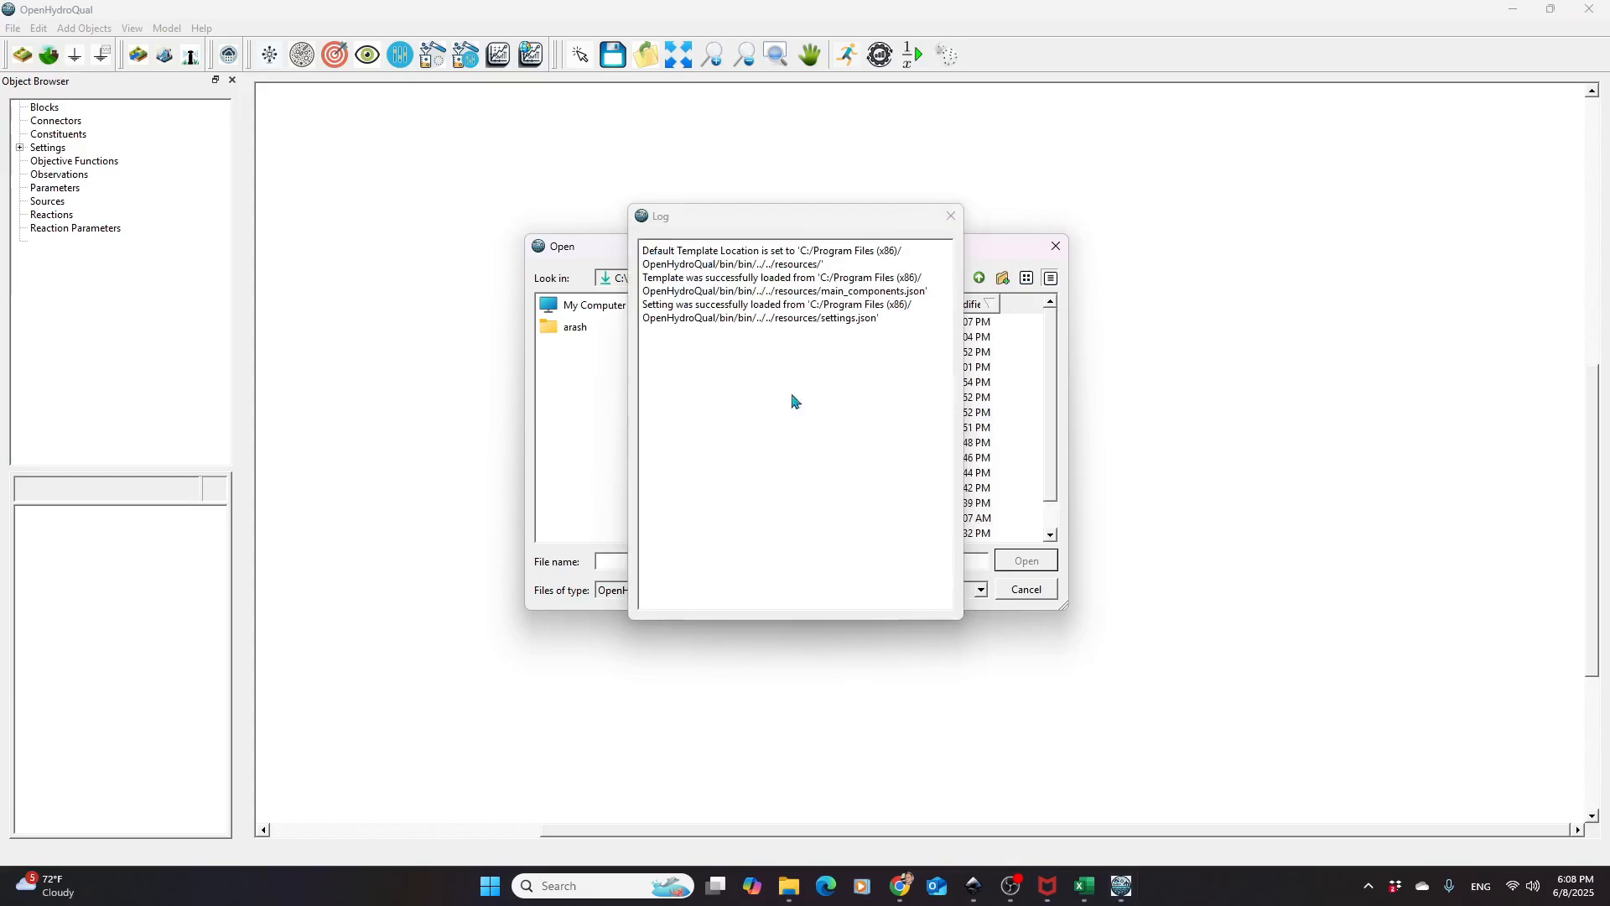
left_click(975, 254)
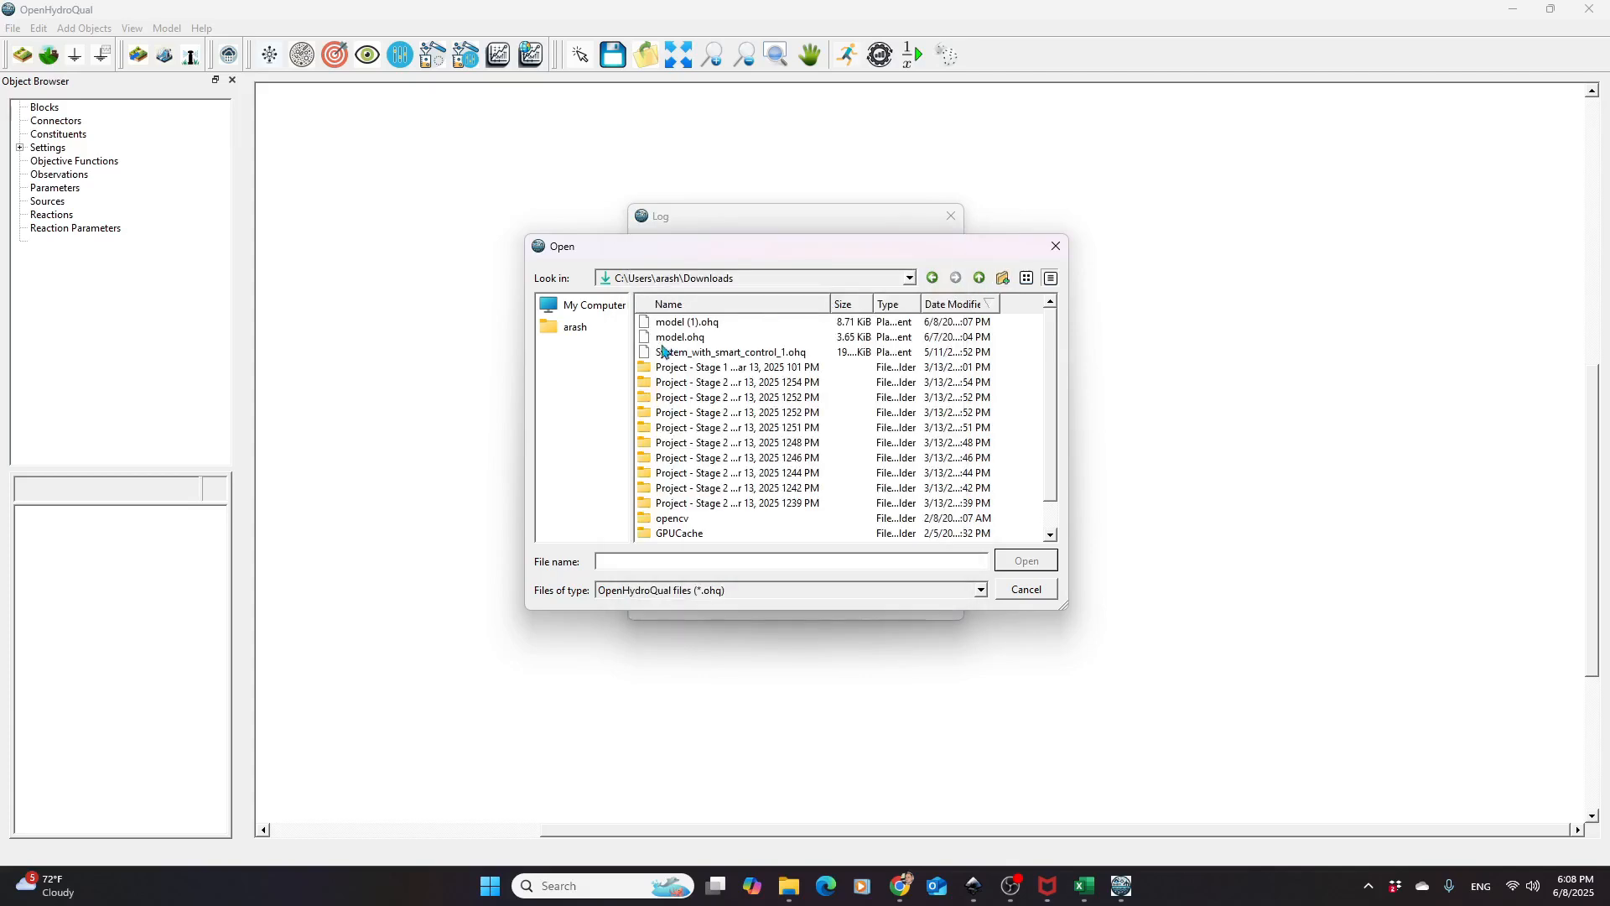
left_click(686, 328)
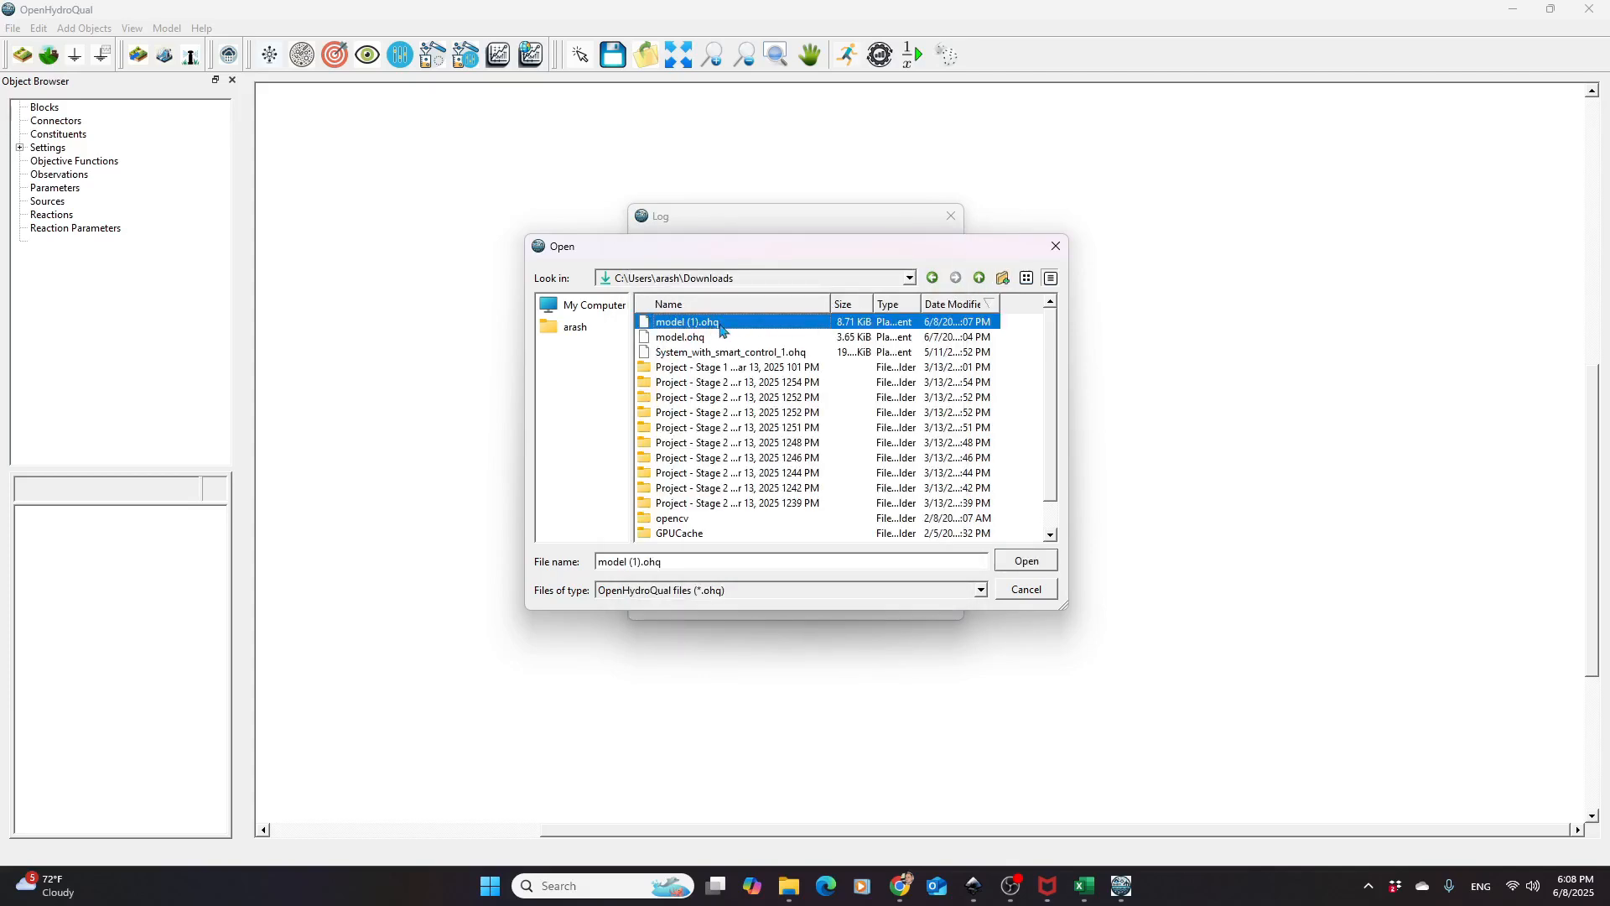
left_click(1028, 562)
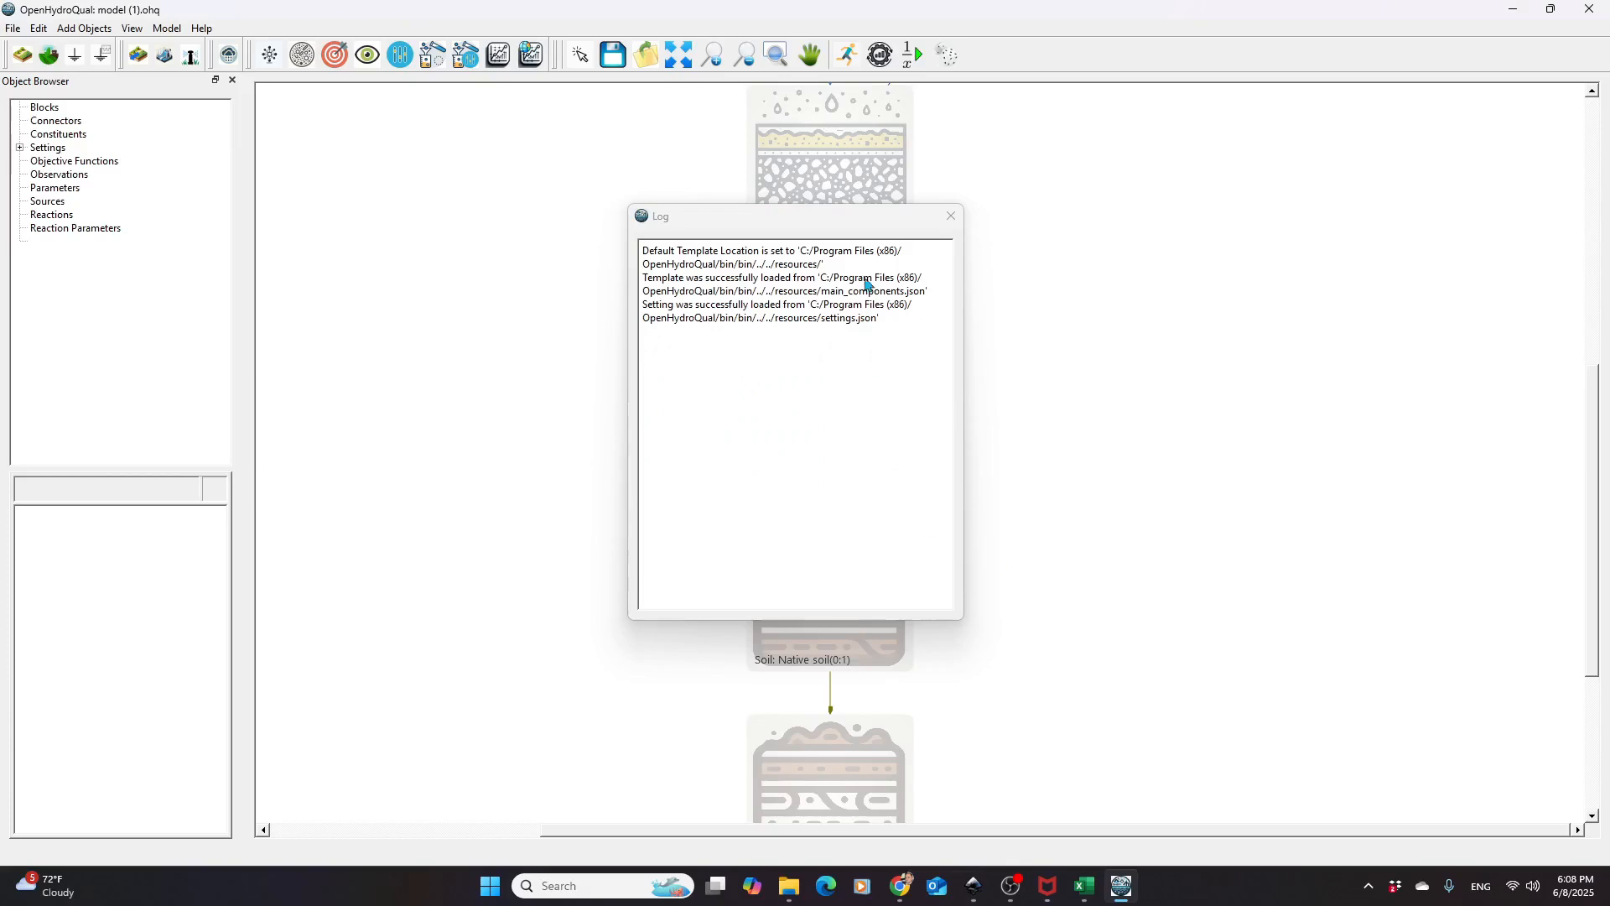
left_click_drag(843, 232, 447, 314)
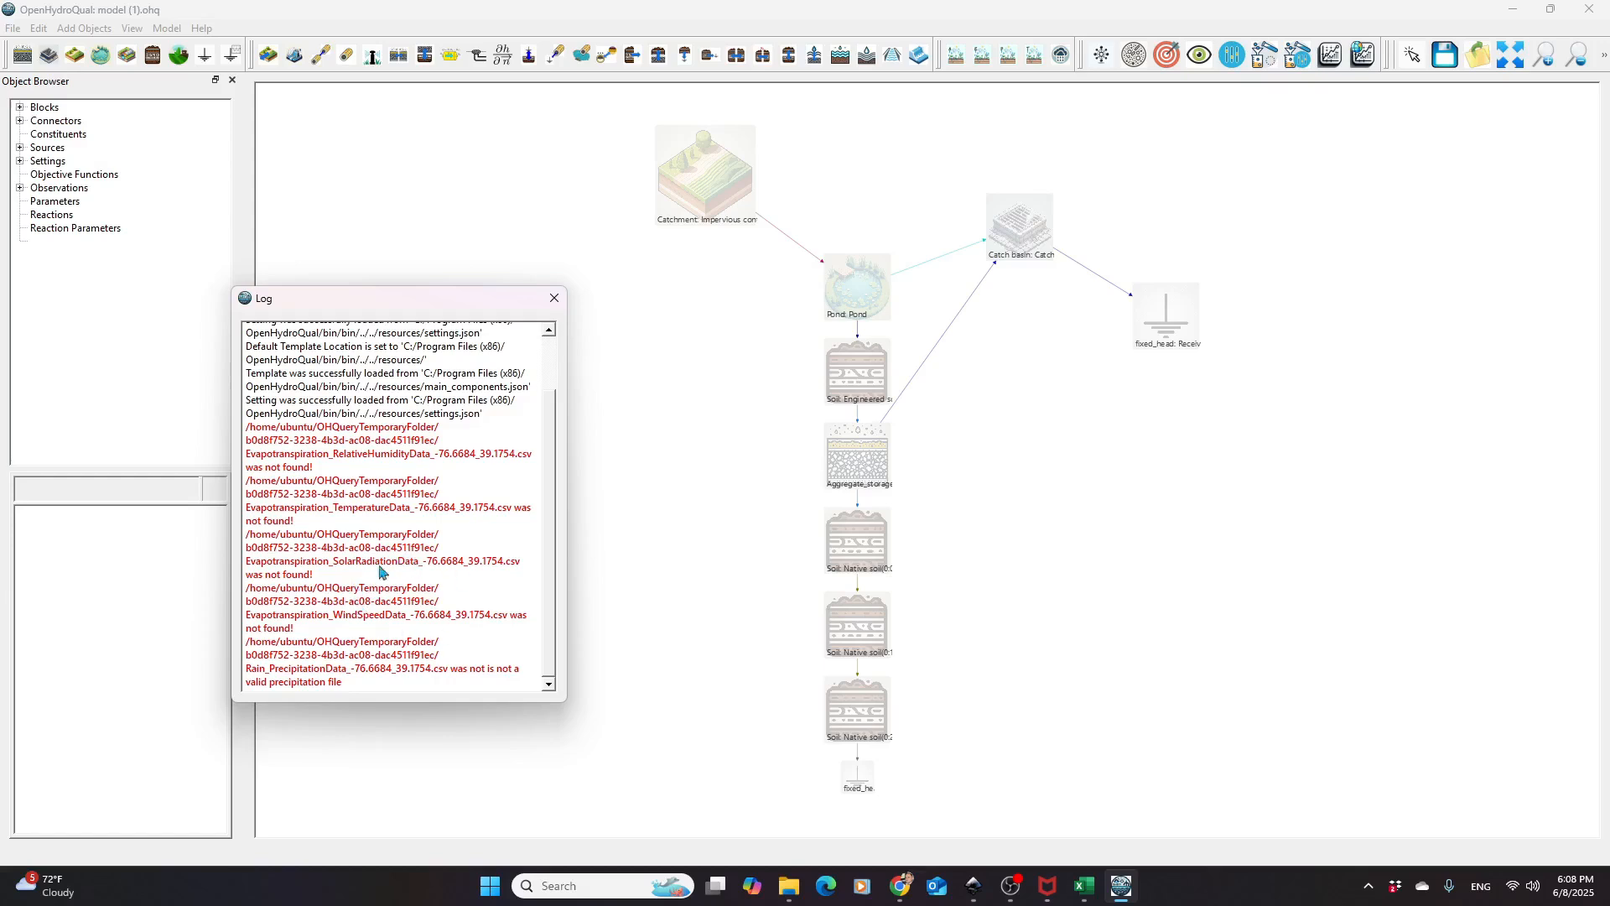
Examine the properties of the Evapotranspiration and Rain sources, widening the property pane and keeping the log messages in view
left_click(20, 147)
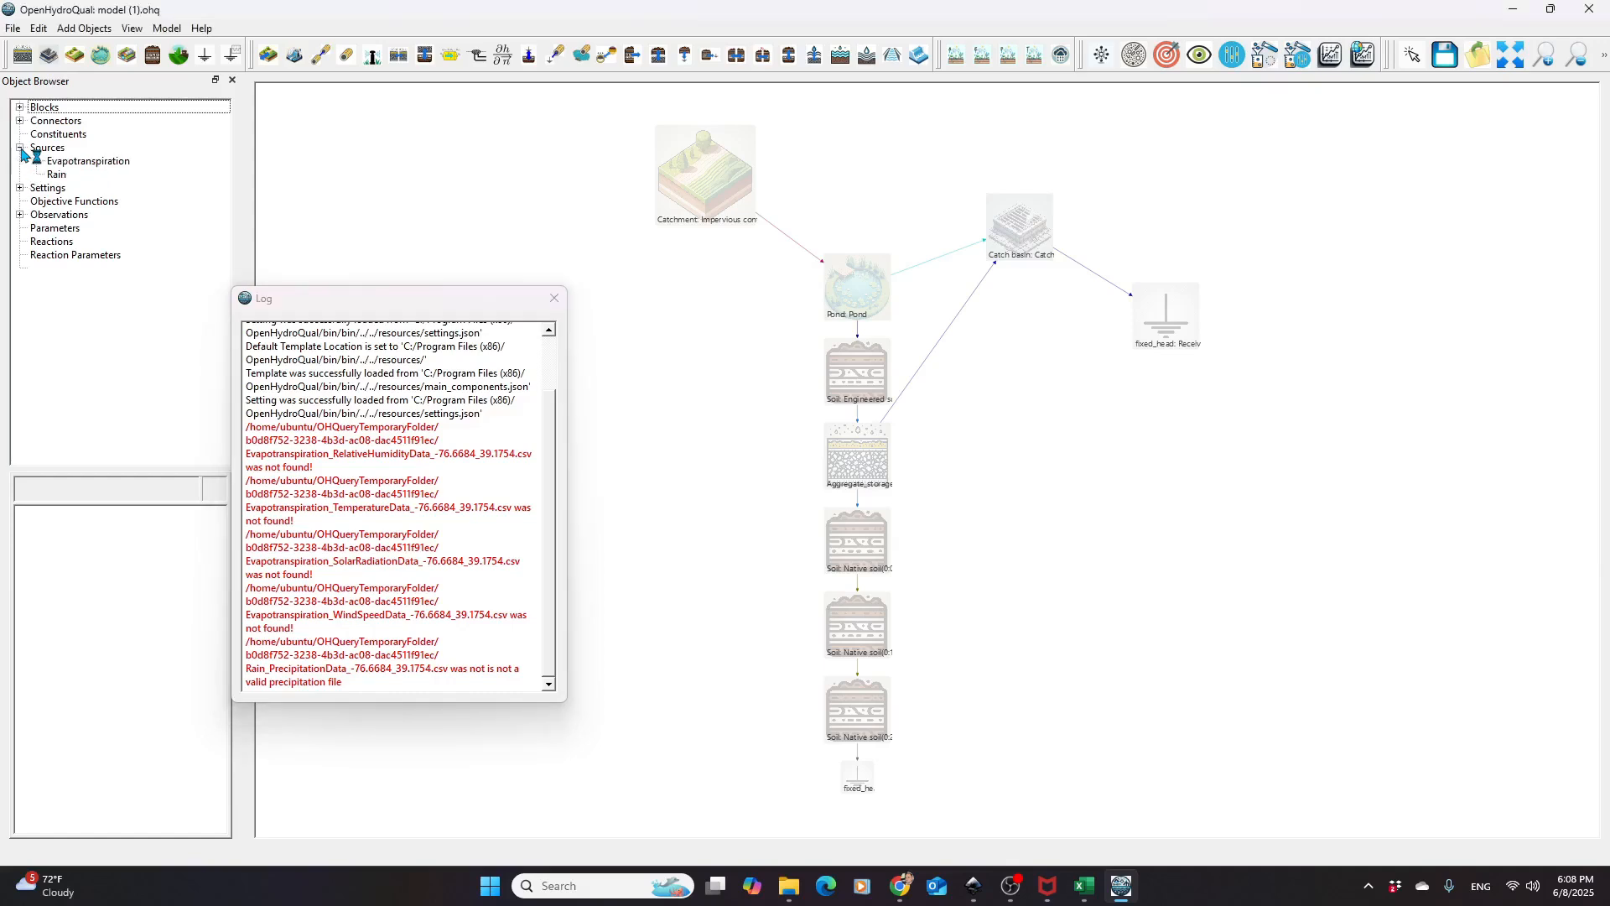
left_click(87, 162)
left_click_drag(308, 294, 602, 260)
left_click_drag(242, 538, 522, 538)
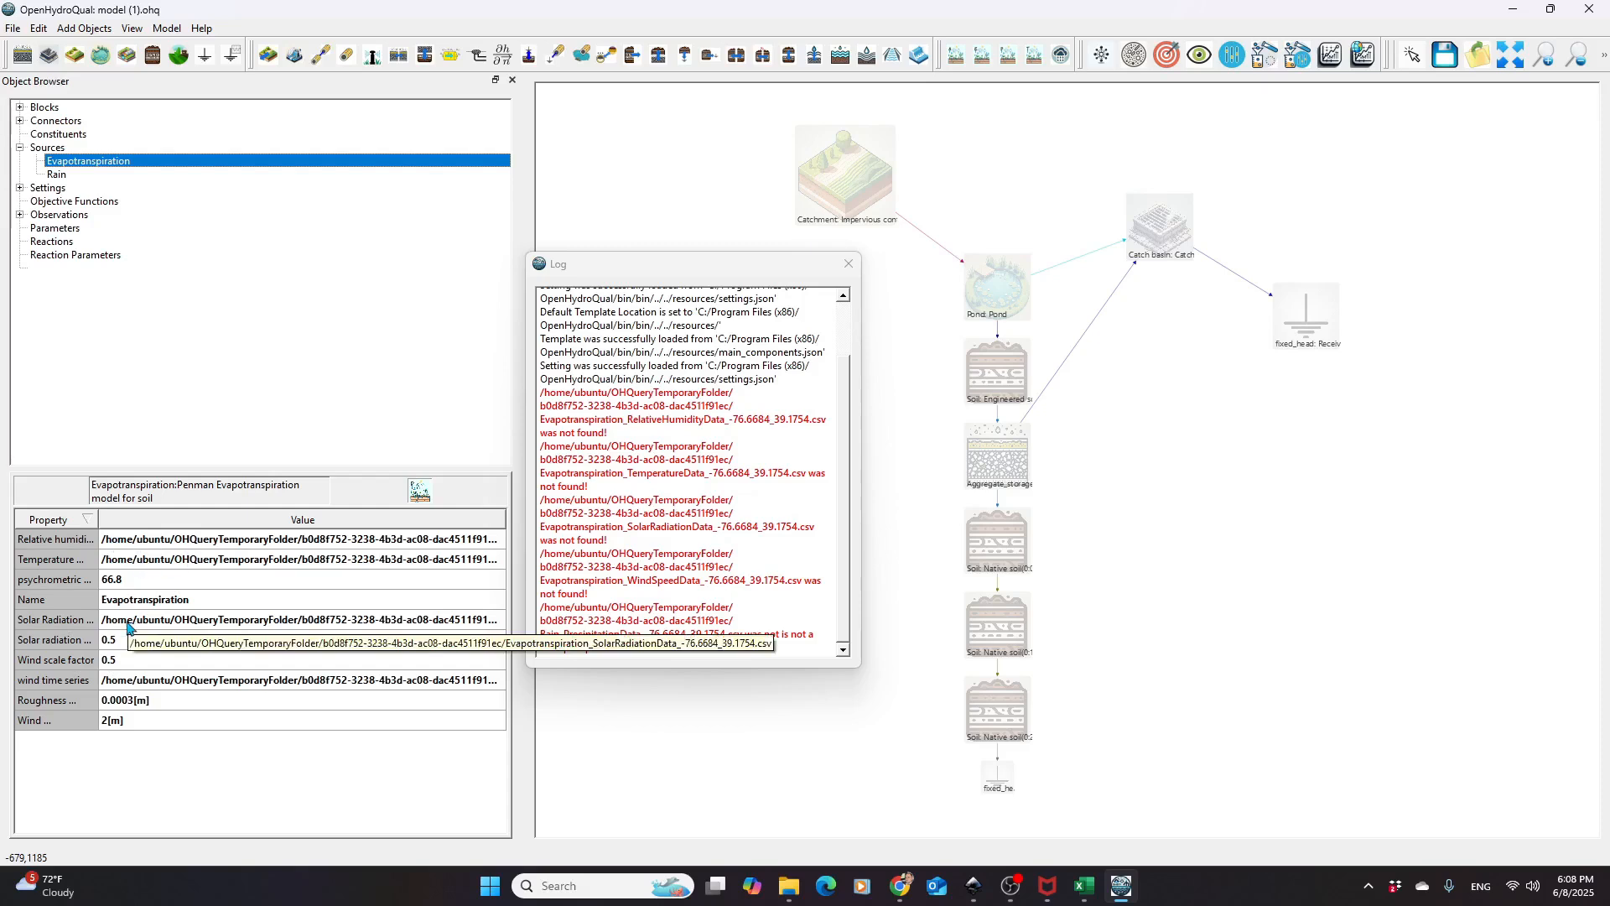
left_click_drag(662, 275, 661, 352)
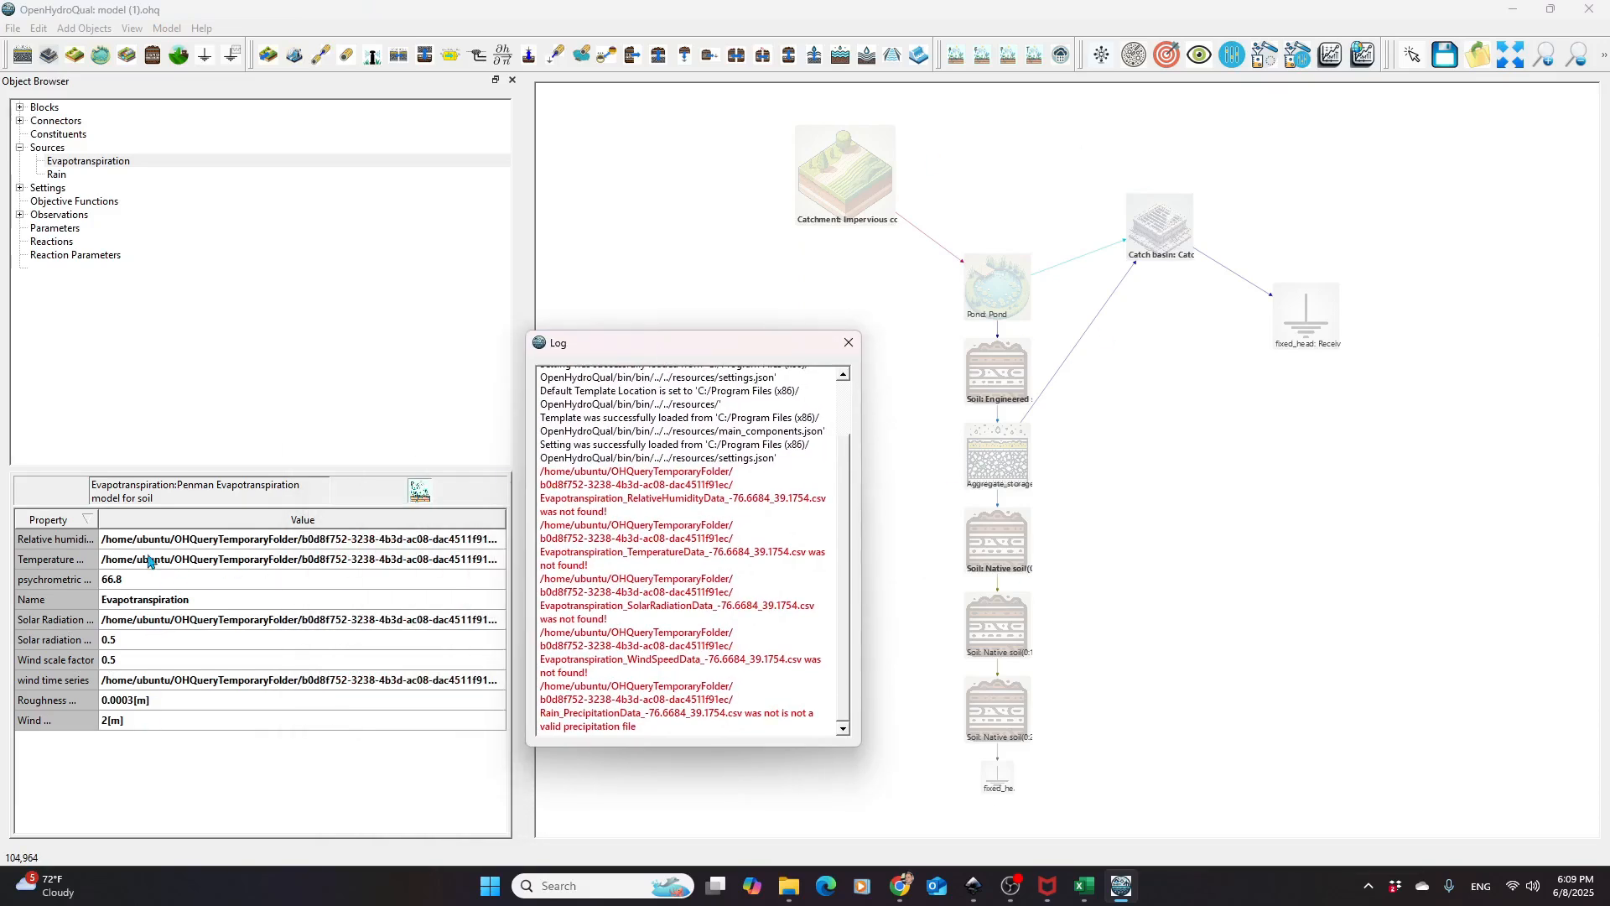
left_click(59, 176)
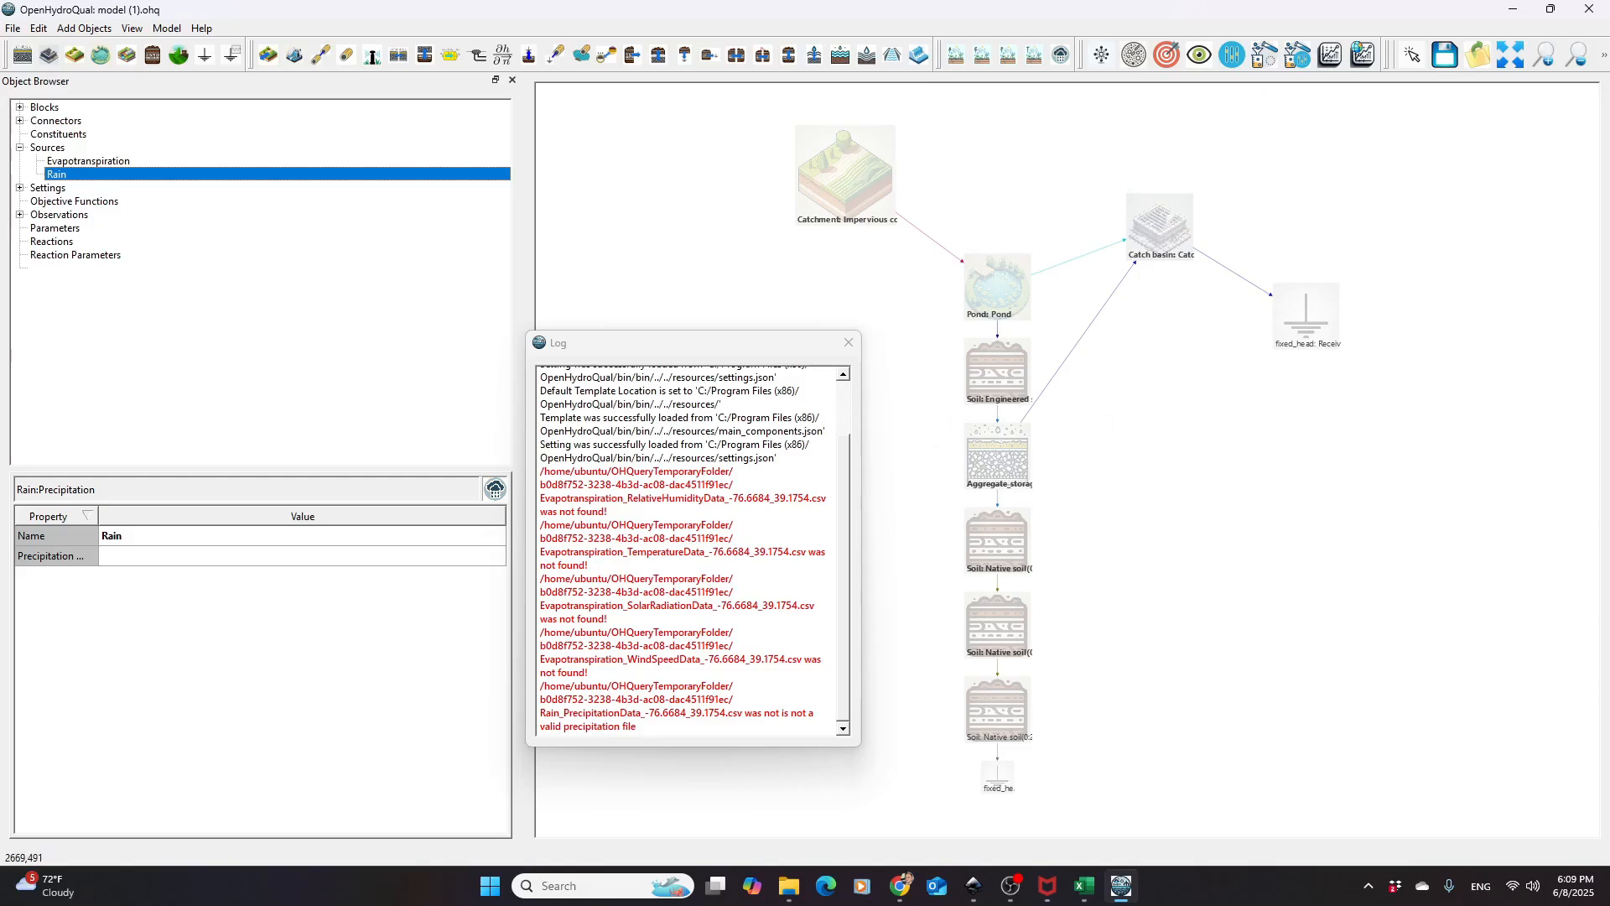
key("alt+Tab")
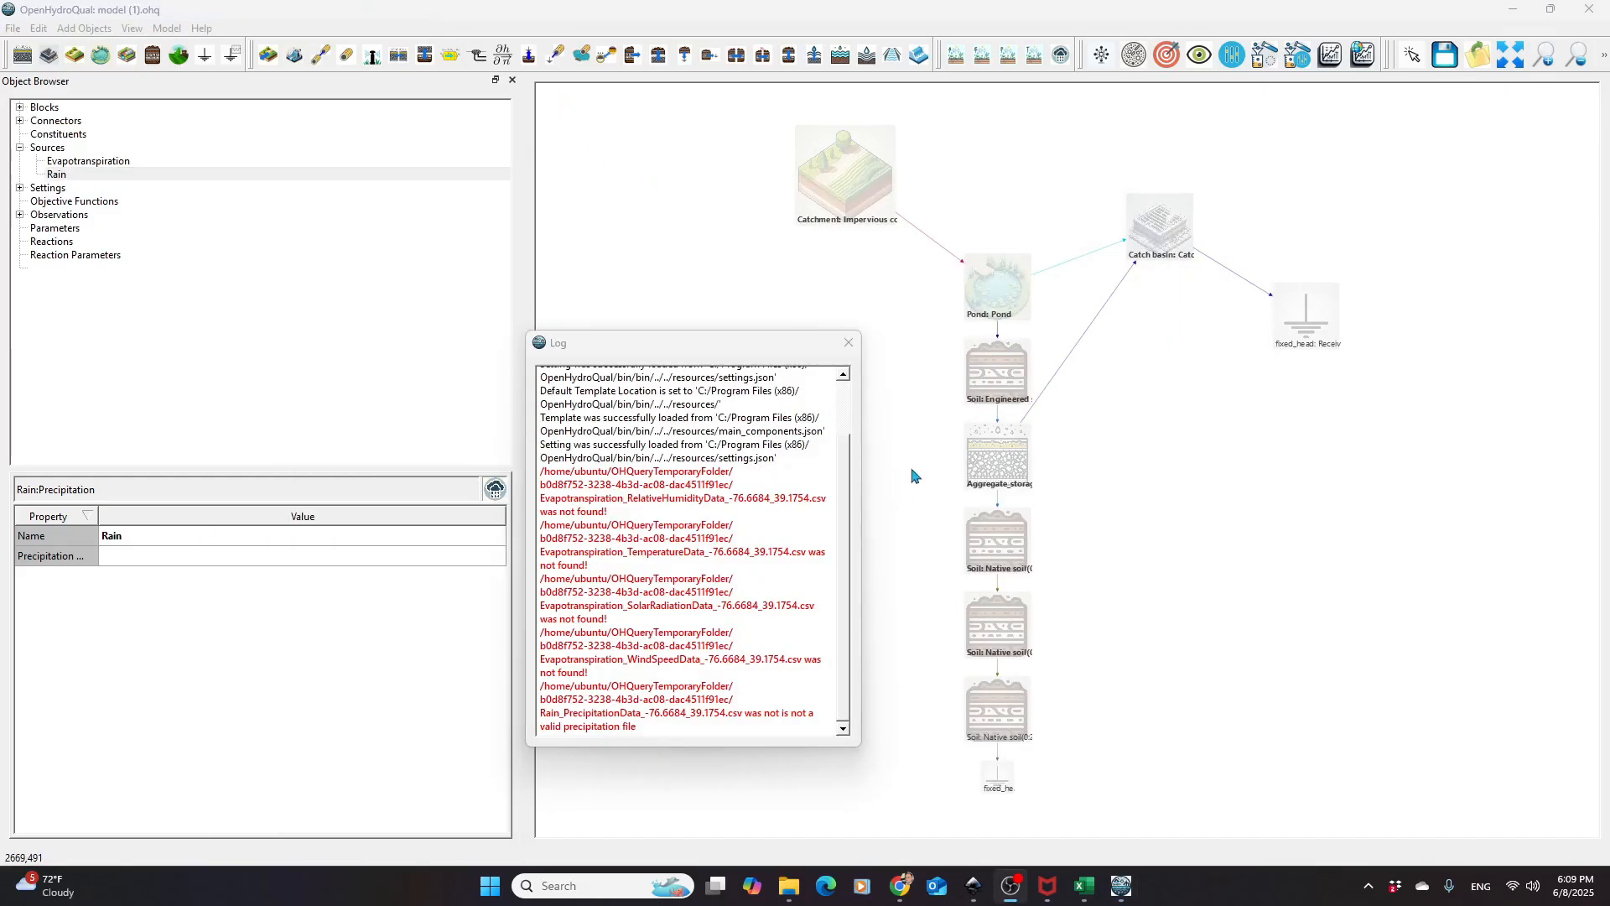